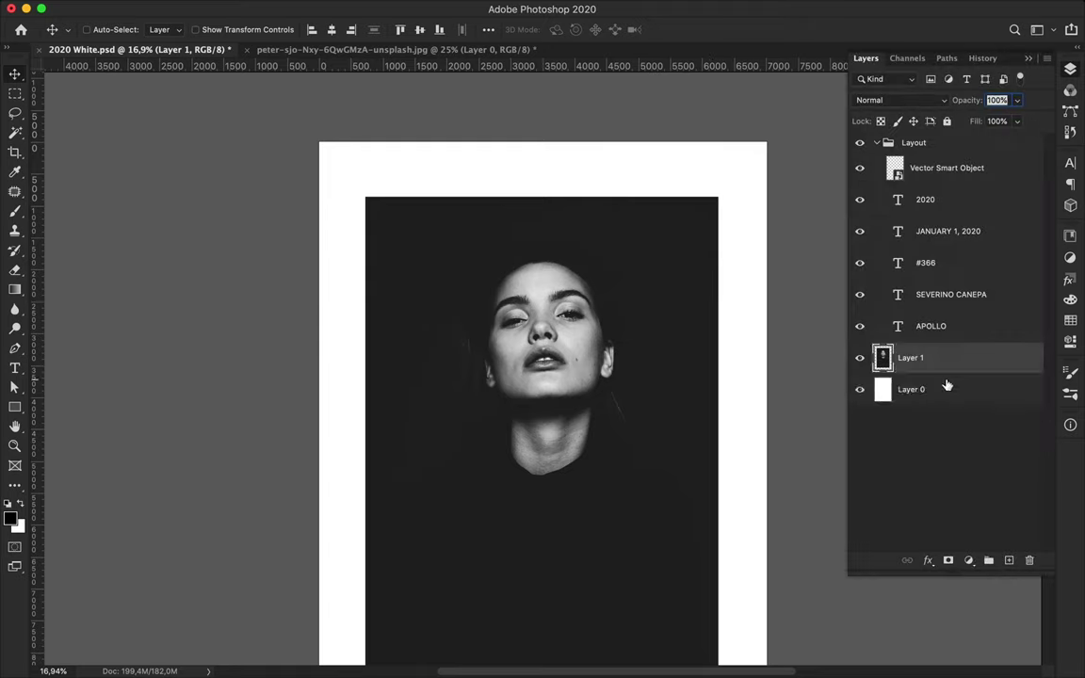
- Remove the thin streak at the photo's top left with a content-aware move onto the margin
key("ctrl+0")
right_click(14, 191)
left_click(99, 233)
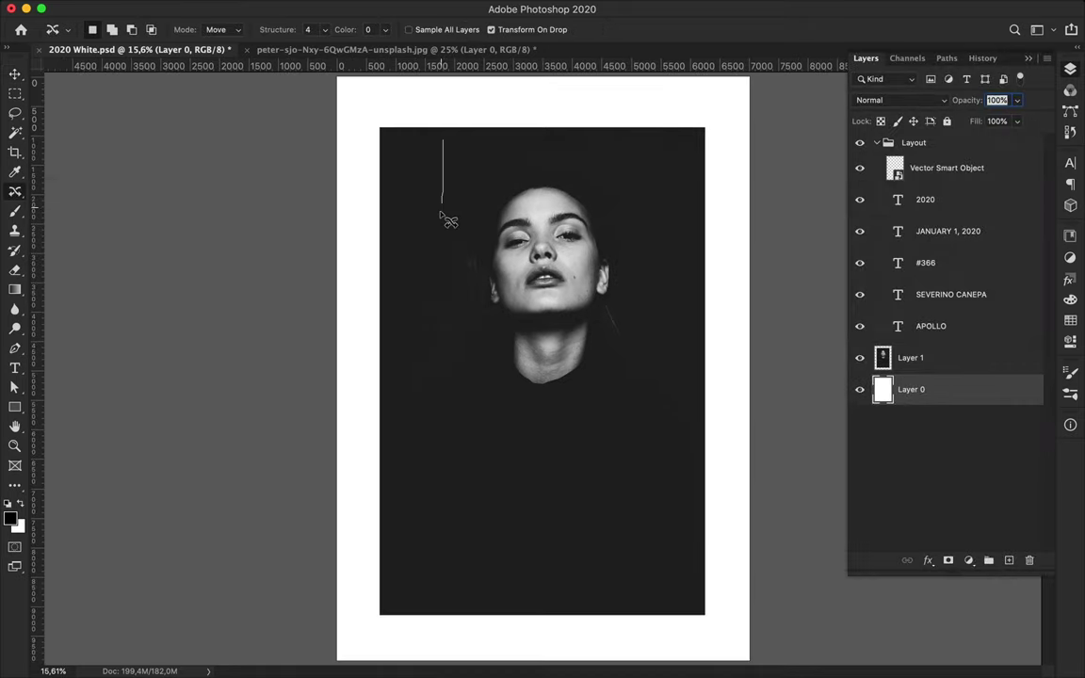
left_click_drag(377, 419, 446, 149)
left_click_drag(419, 188, 391, 174)
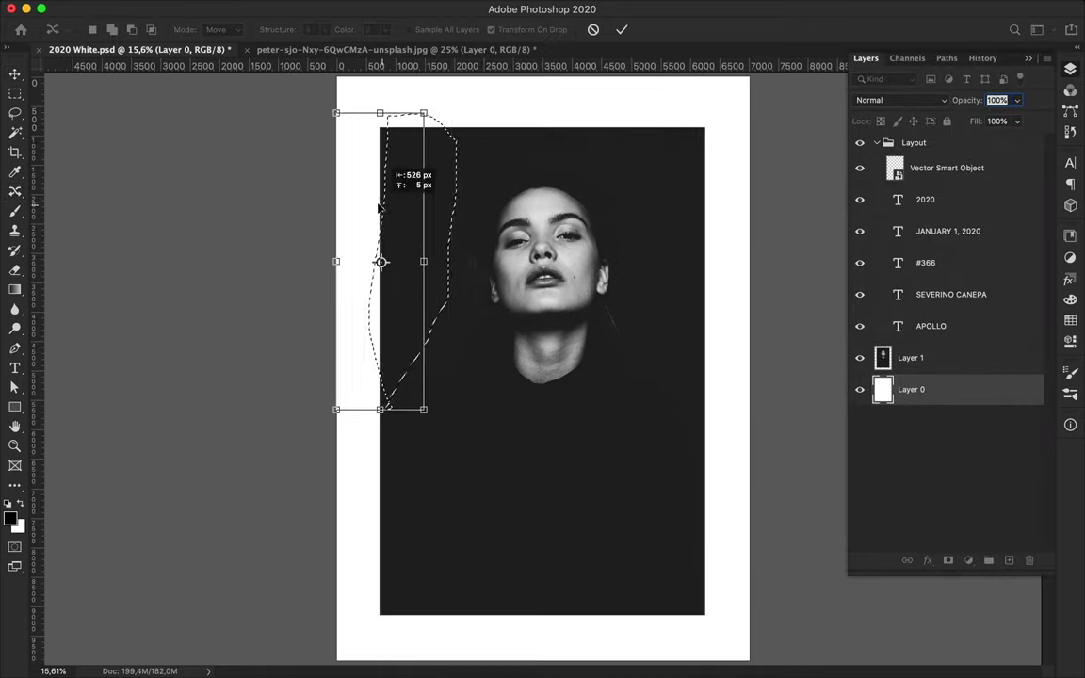
key("Return")
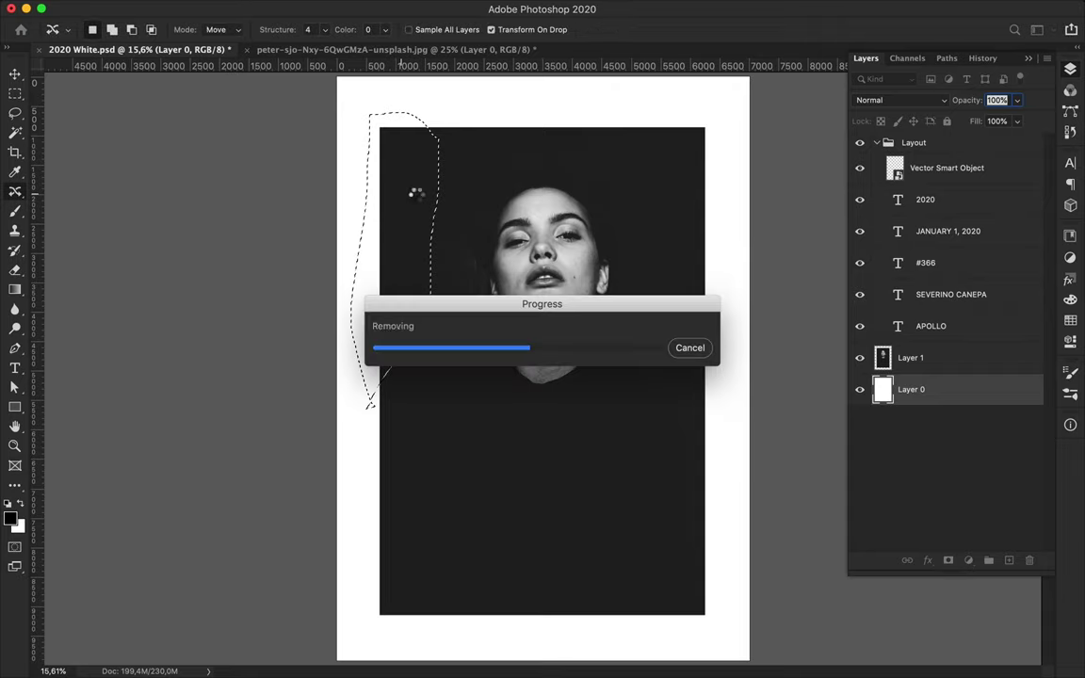
- Deselect and draw a rectangle covering the whole page
key("v")
key("ctrl+d")
key("i")
key("u")
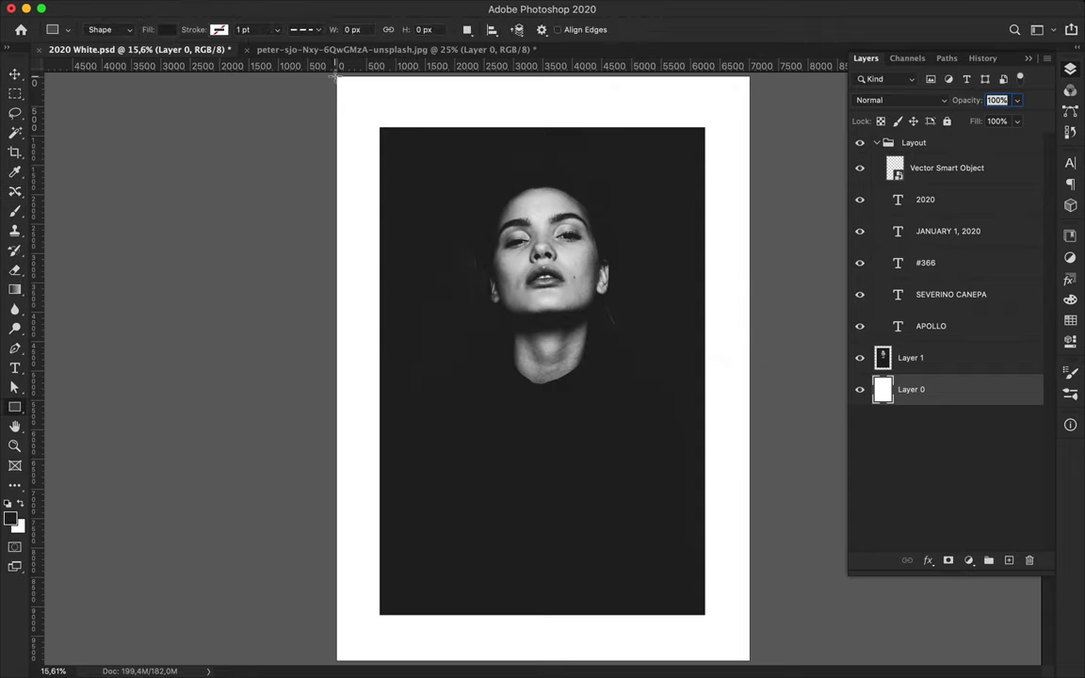
left_click_drag(338, 79, 751, 661)
- Sample a dark colour and switch the rectangle's fill to the black-to-white Neutrals gradient
key("v")
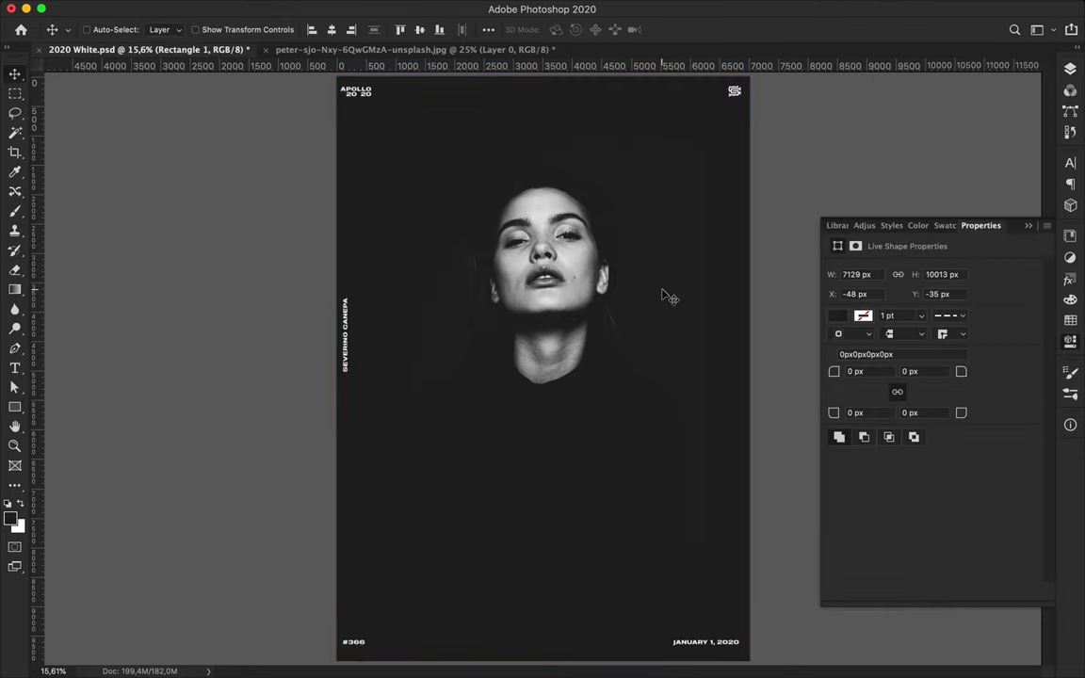
key("i")
left_click(701, 449)
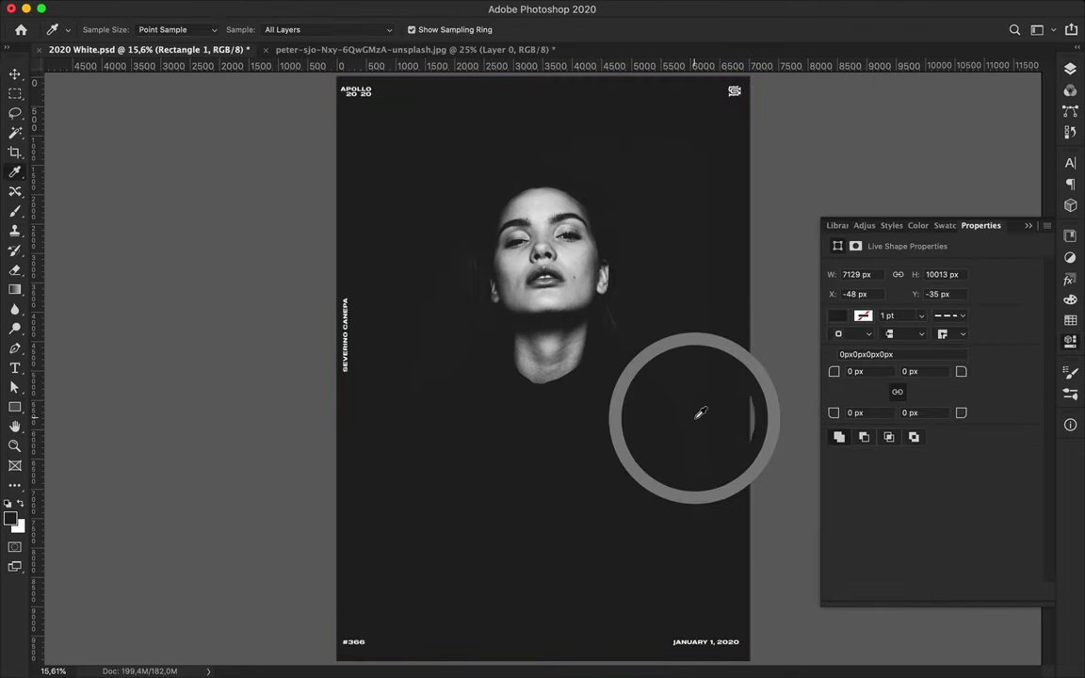
key("a")
left_click(225, 29)
left_click(163, 58)
left_click(280, 137)
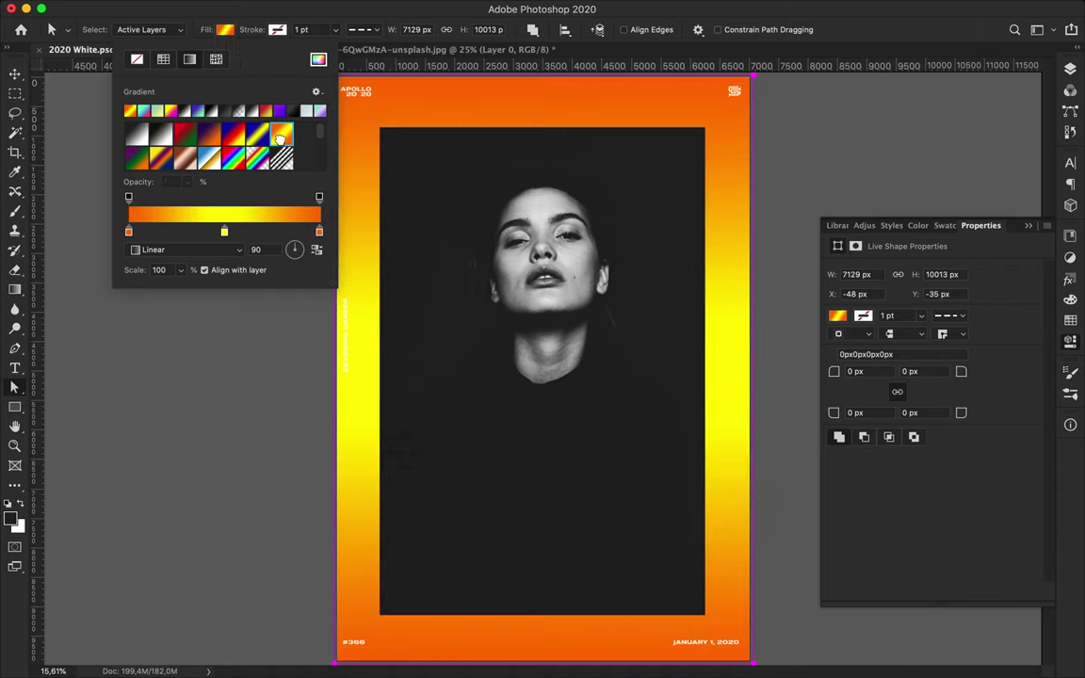
left_click(281, 157)
scroll(302, 146, "down", 2)
left_click(137, 158)
- Set the gradient stops to black 000000 and dark grey 222222
double_click(128, 232)
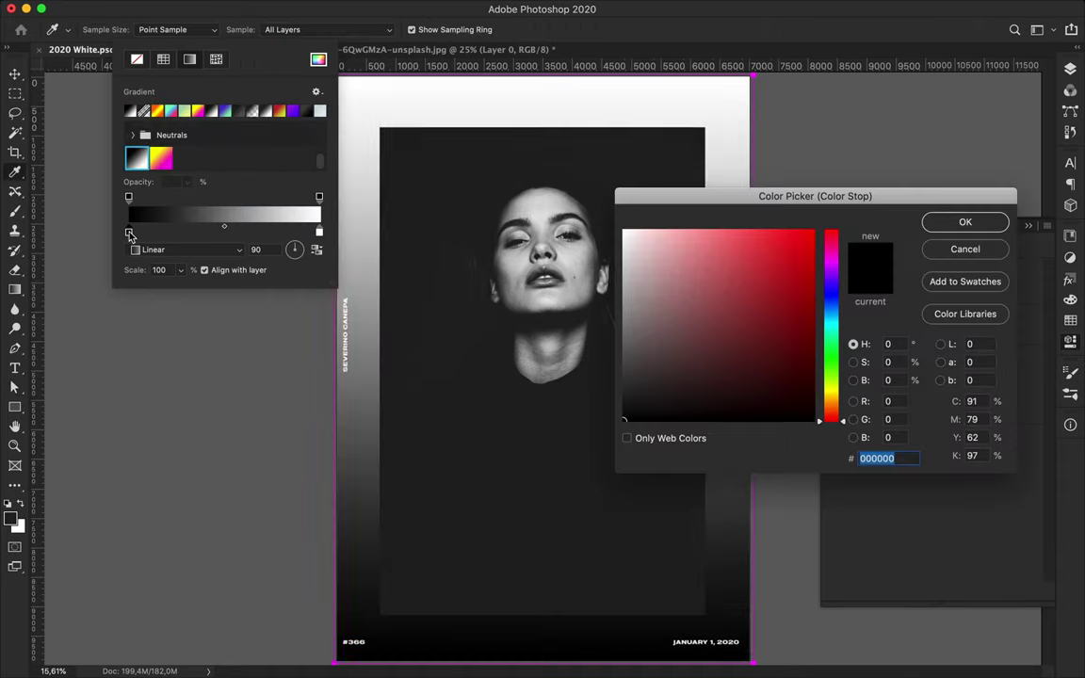
left_click(1069, 320)
key("Escape")
double_click(128, 232)
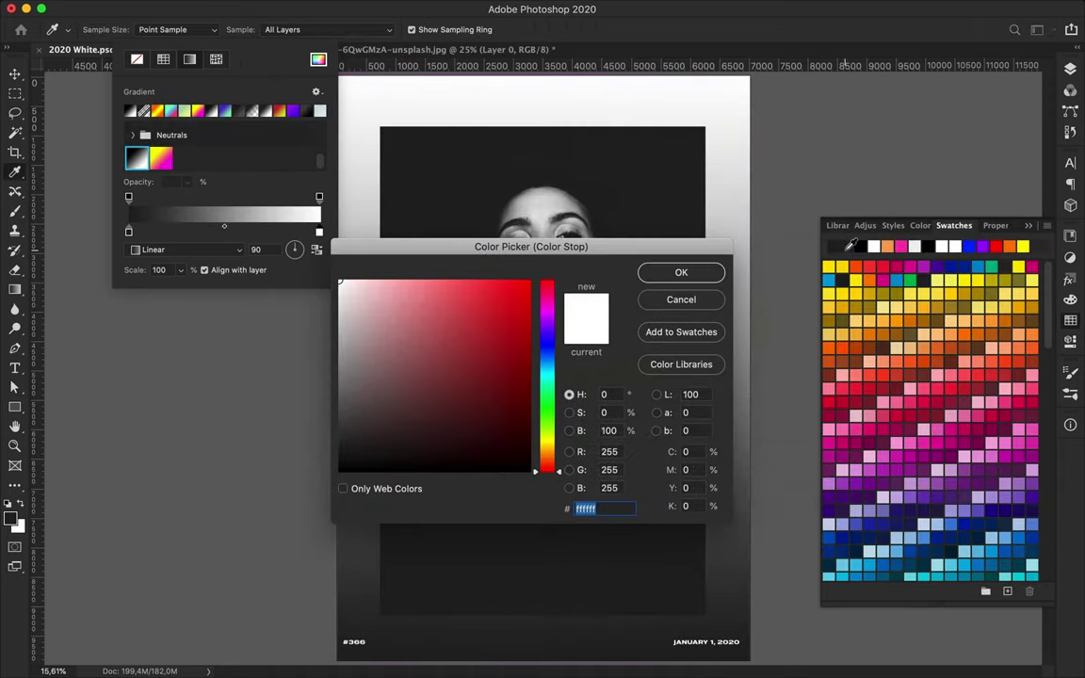
left_click(831, 248)
key("Return")
key("Return")
key("v")
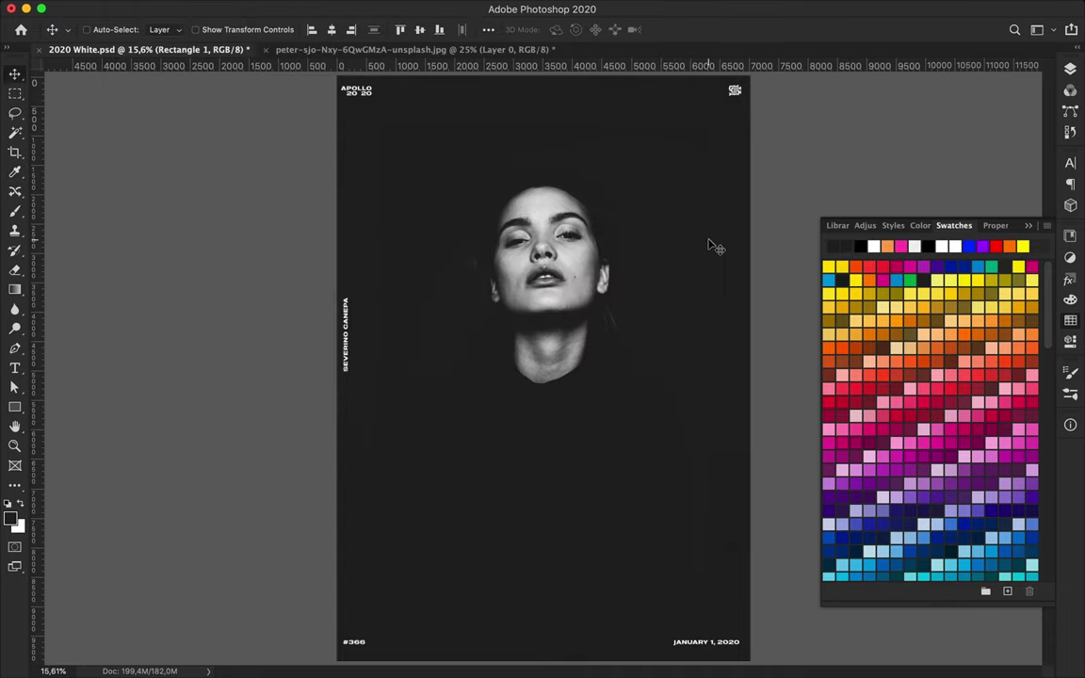
- Inspect the canvas, then place the first Pen point at the forehead's upper left
scroll(707, 242, "up", 1)
scroll(708, 242, "down", 1)
scroll(659, 220, "up", 2)
scroll(581, 225, "up", 3)
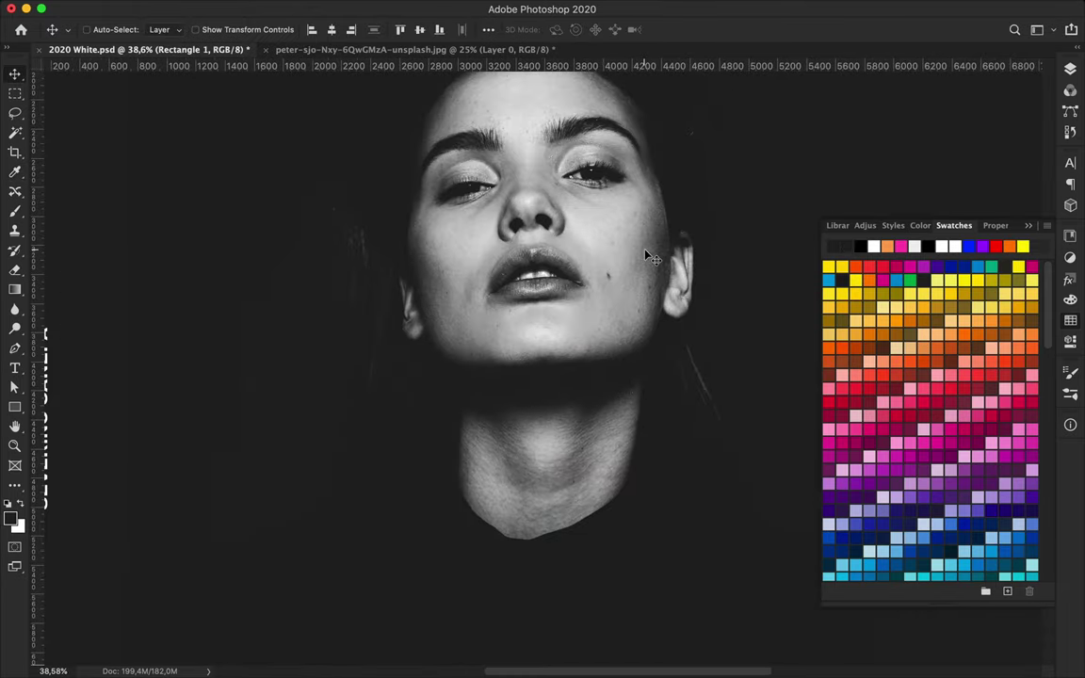
scroll(649, 252, "up", 1)
scroll(428, 134, "down", 1)
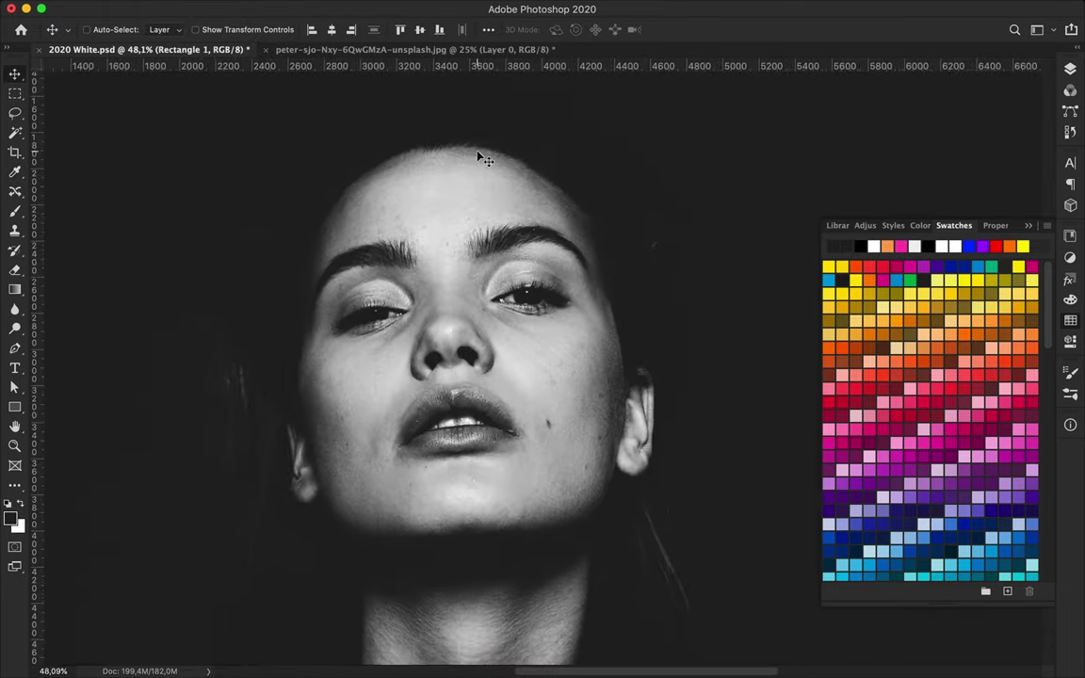
scroll(414, 179, "down", 1)
scroll(411, 186, "up", 2)
scroll(365, 198, "down", 1)
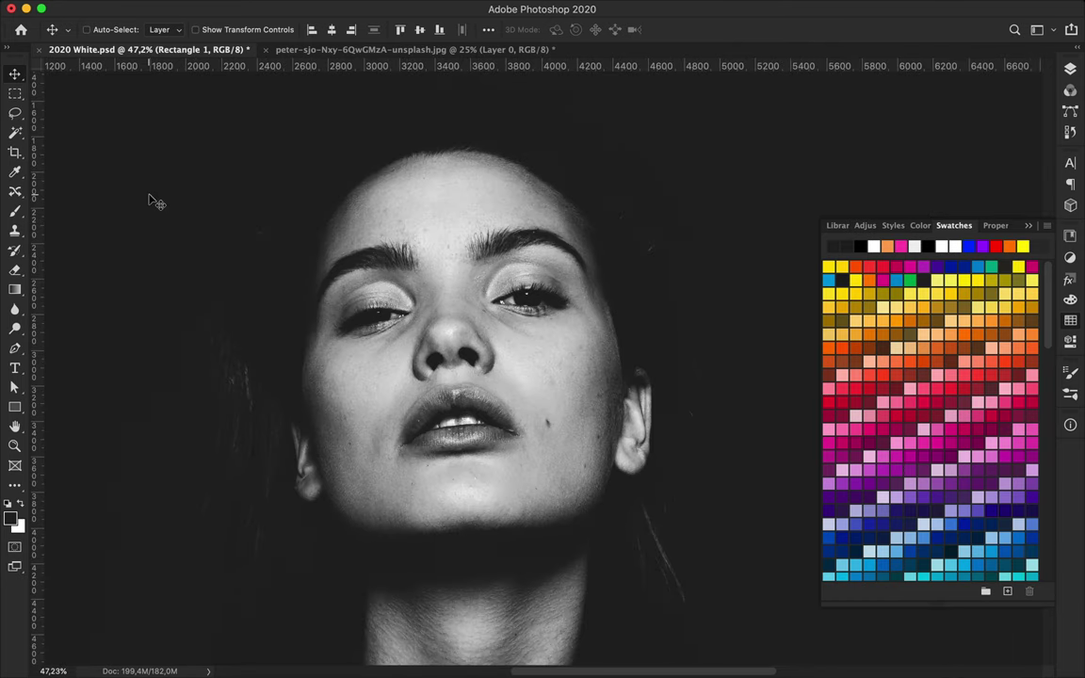
key("p")
left_click(329, 200)
- Complete the curved forehead blob and fill it with solid orange
mouse_move(388, 155)
left_mouse_down()
mouse_move(415, 156)
mouse_move(372, 194)
left_mouse_up()
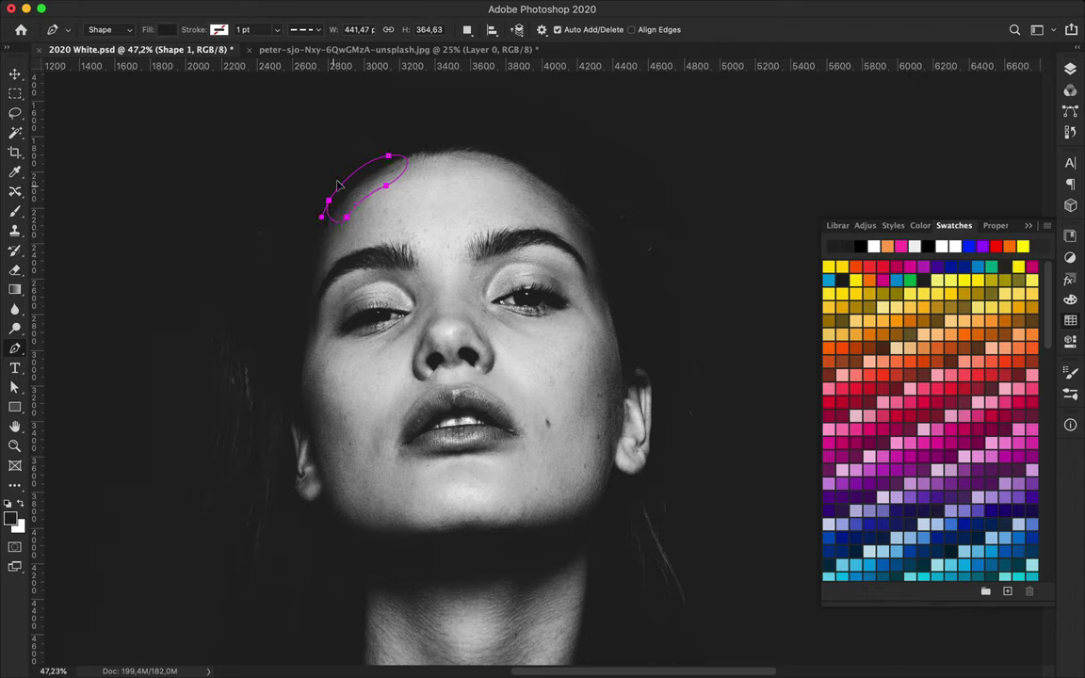
key("a")
left_click(224, 29)
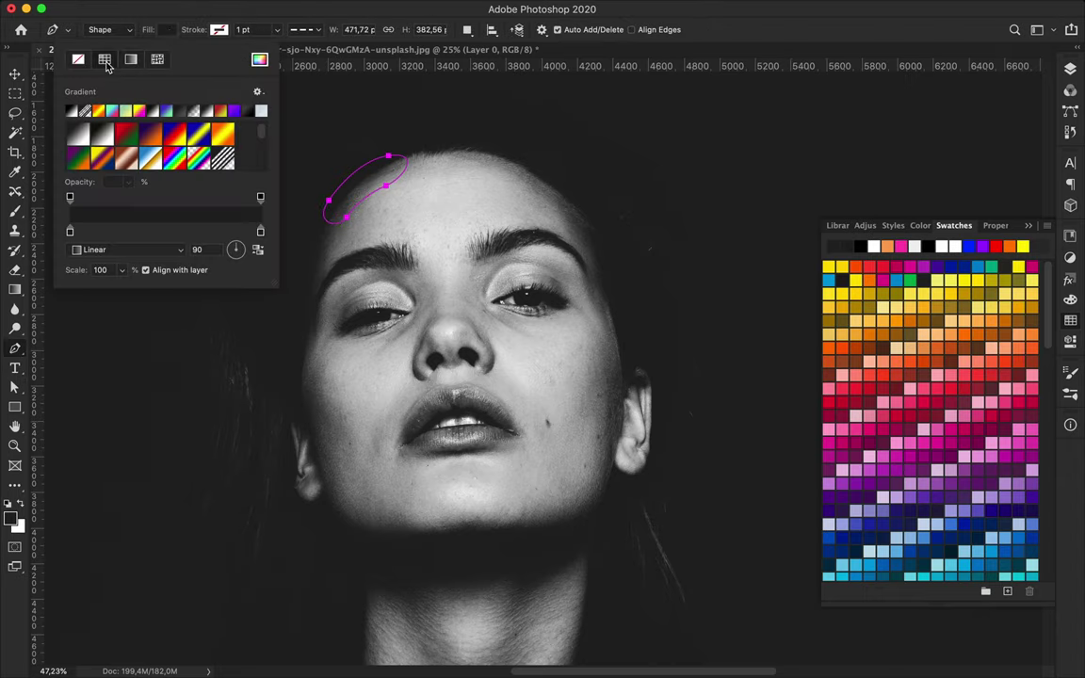
left_click(101, 59)
left_click(103, 155)
key("p")
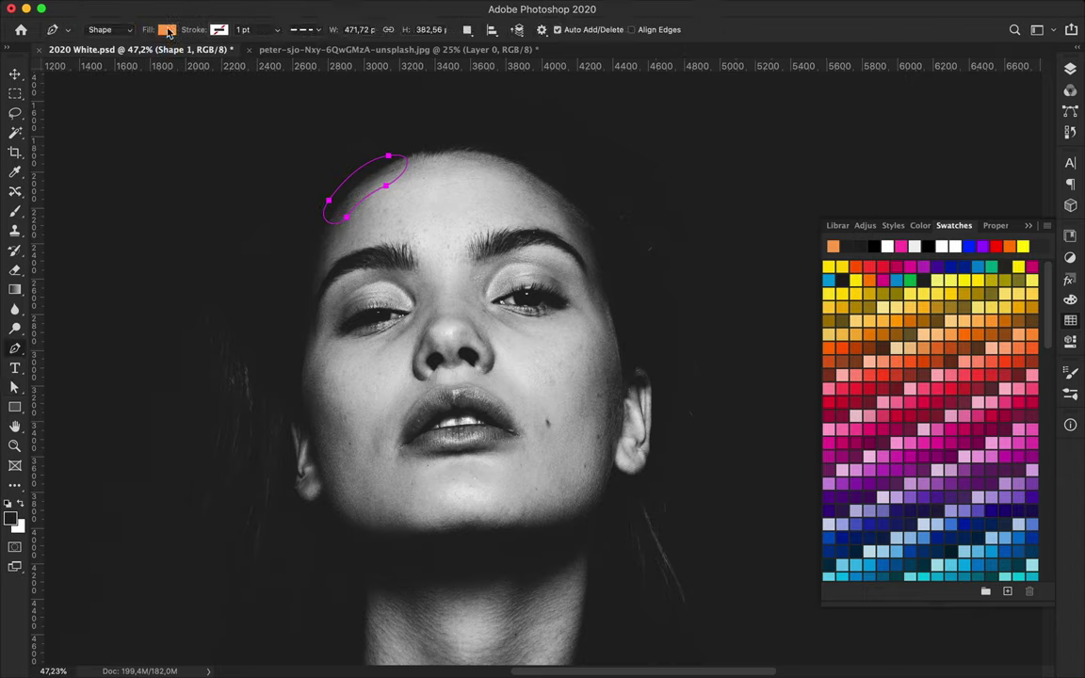
- Move Shape 1 above Layer 1 and refine the blob's top, lower-left and inner curves
left_click(1070, 69)
left_click_drag(932, 389, 971, 356)
key("a")
scroll(414, 178, "up", 3)
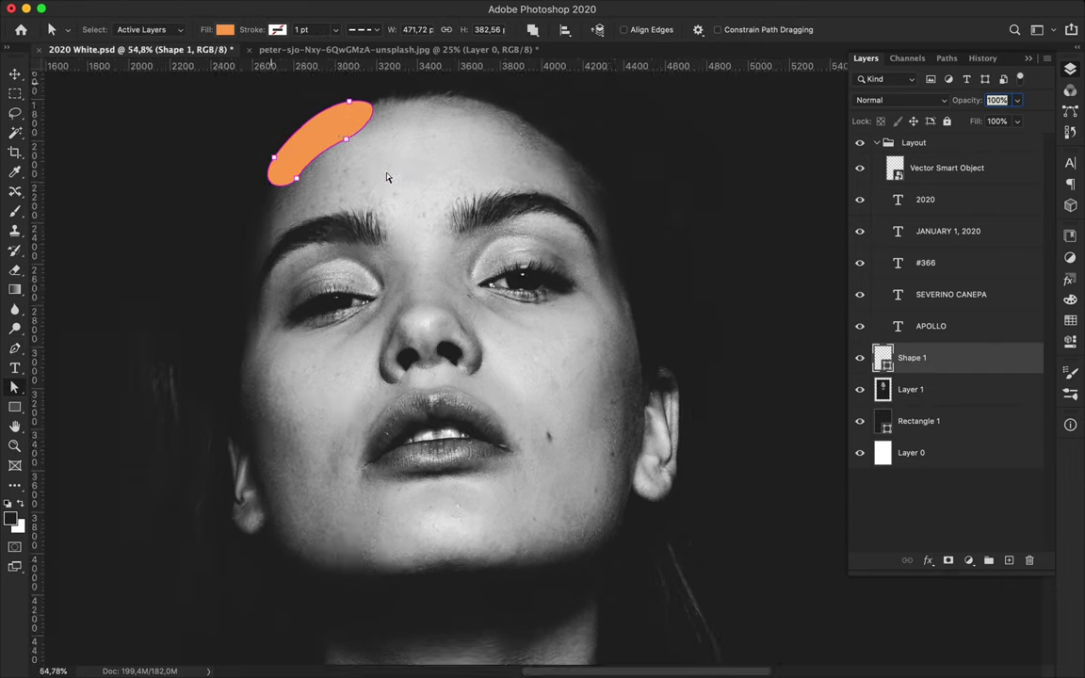
left_click_drag(417, 171, 433, 179)
left_click_drag(345, 268, 337, 271)
left_click_drag(410, 213, 385, 220)
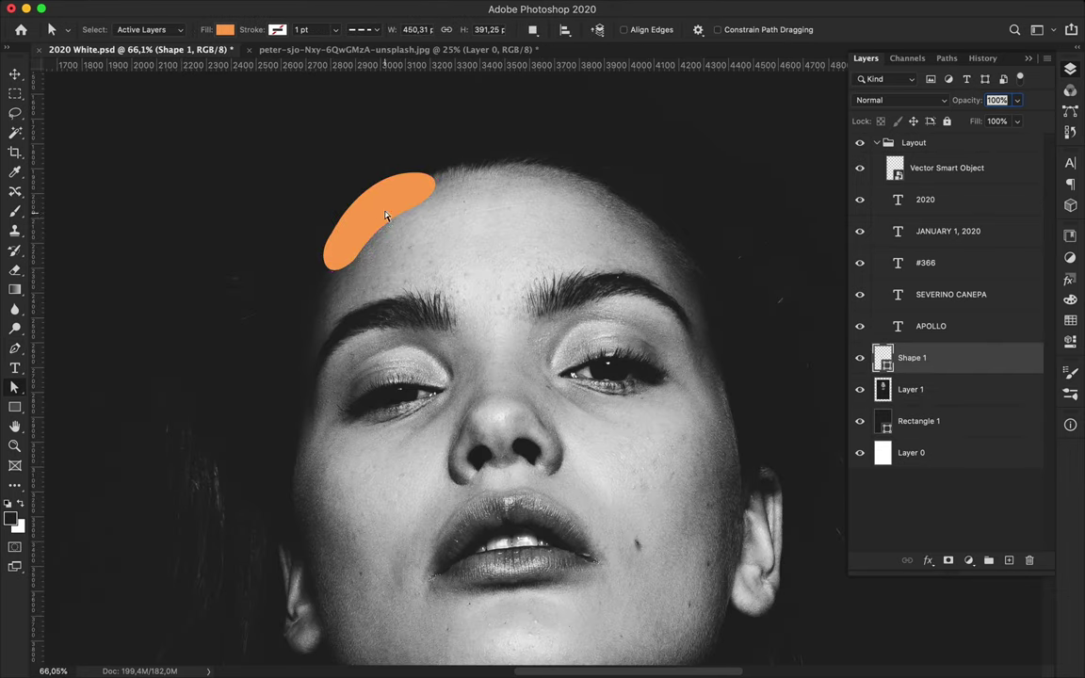
- Add a new empty layer beneath the orange blob
key("v")
scroll(479, 261, "down", 3)
scroll(480, 260, "down", 3)
left_click(1008, 560, "super")
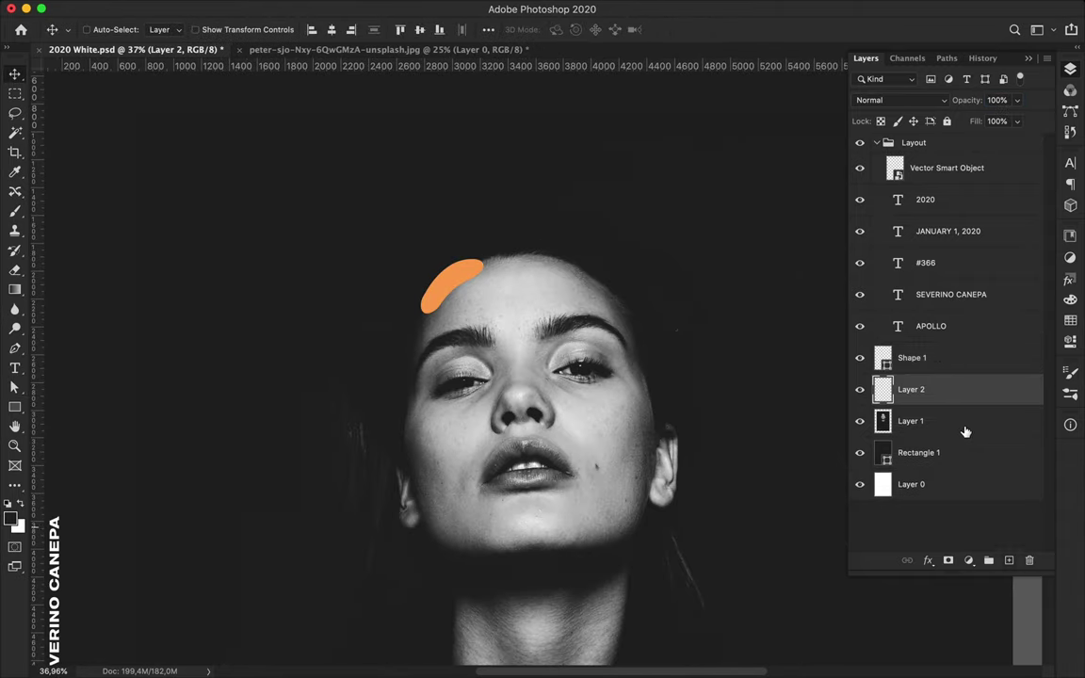
- Fill the blob's outline on Layer 2 as the shadow base
left_click(924, 414)
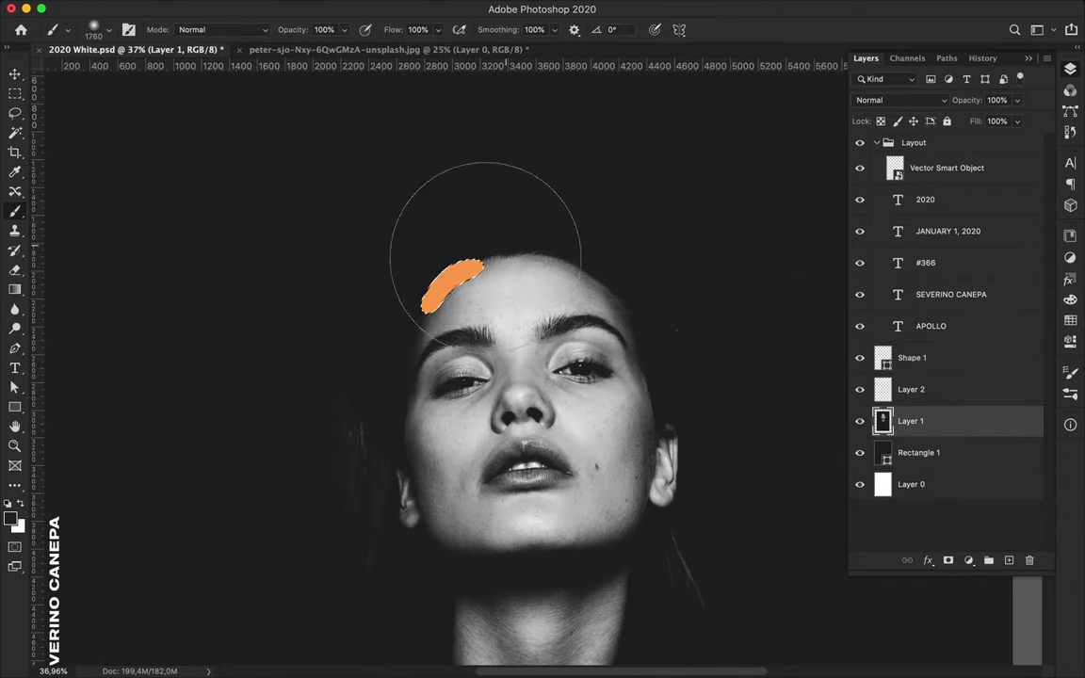
left_click(887, 389)
key("b")
key("v")
- Gaussian-blur the shadow about 37 px and offset it slightly from the blob
left_click(859, 358)
left_click(859, 358)
left_click(356, 11)
left_click(624, 224)
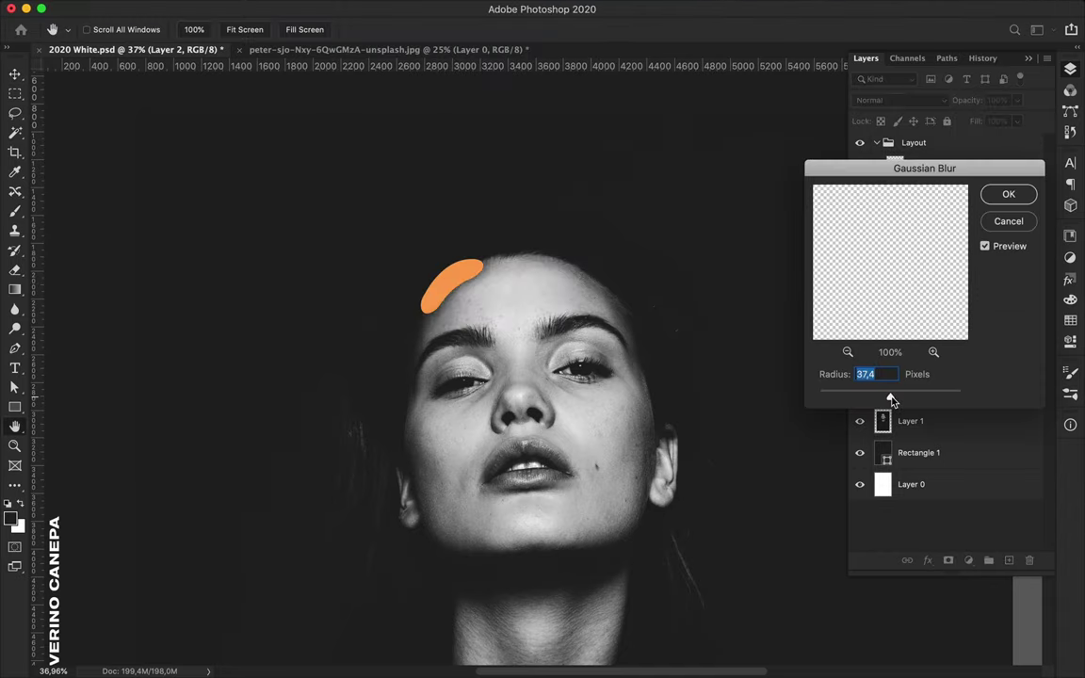
left_click(1009, 193)
scroll(436, 230, "up", 3)
left_click_drag(399, 254, 401, 263)
scroll(401, 264, "down", 2)
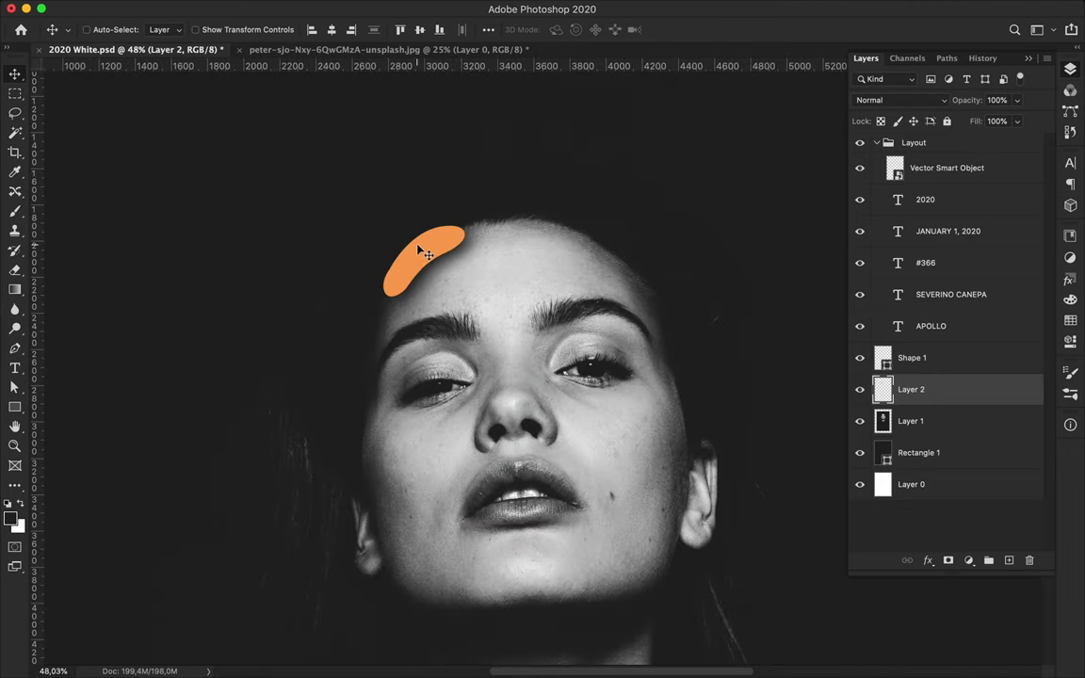
- Nudge the shadow up and give Shape 1 a bevel plus a black satin at lowered opacity
left_click_drag(434, 276, 436, 259)
scroll(641, 278, "down", 1)
double_click(908, 358)
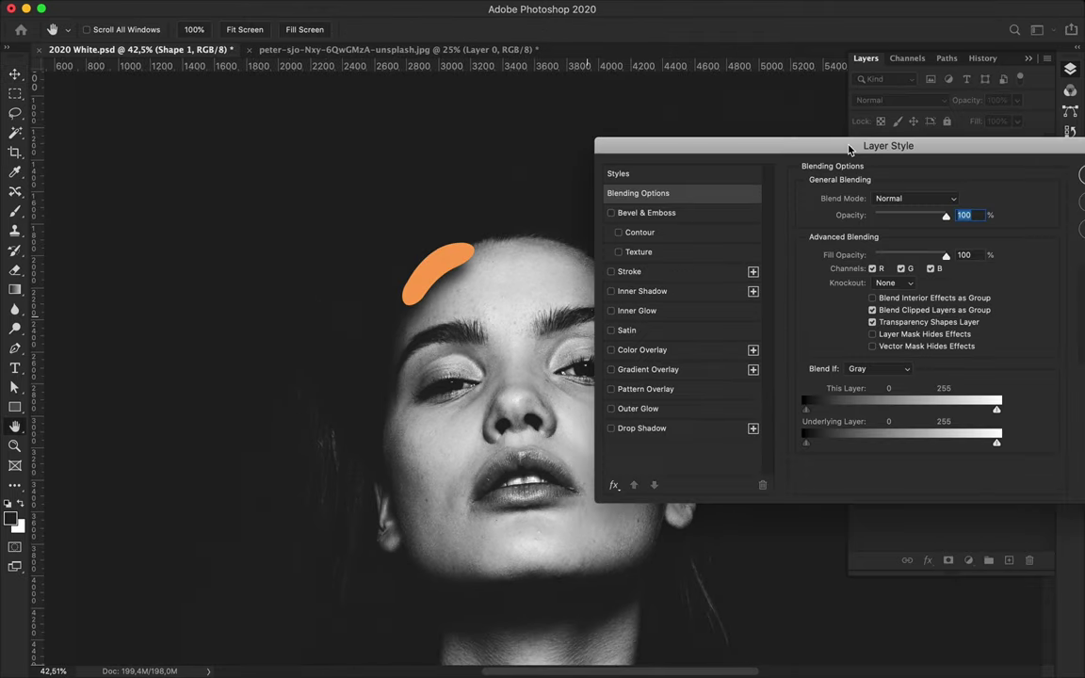
left_click(650, 216)
mouse_move(869, 232)
left_mouse_down()
mouse_move(895, 233)
mouse_move(868, 233)
left_mouse_up()
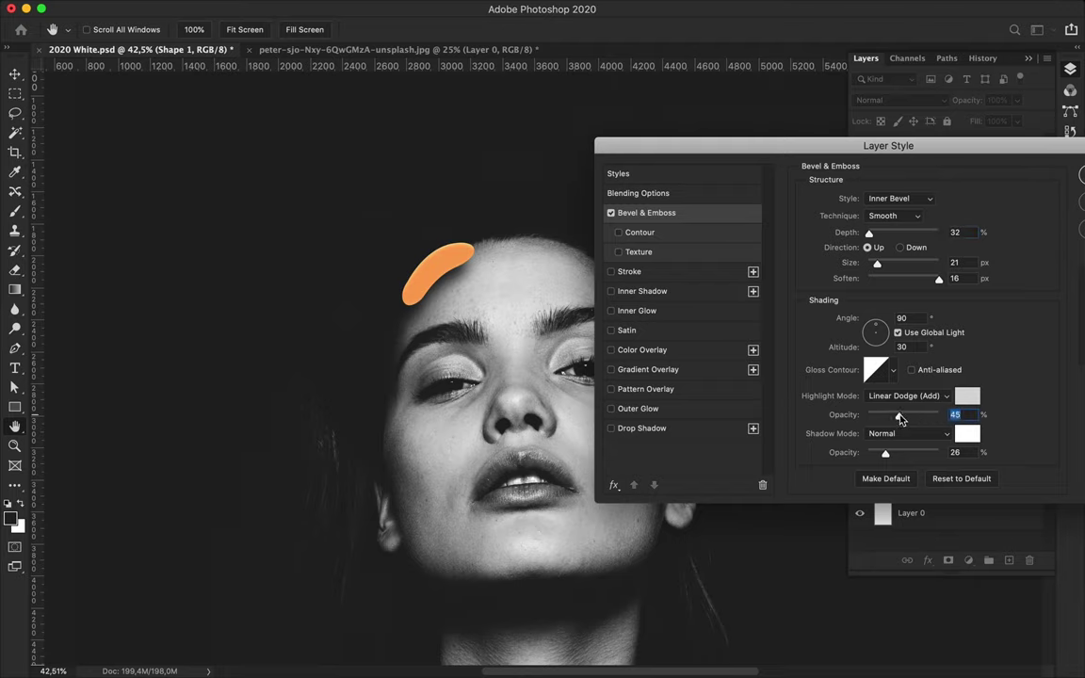
left_click(625, 331)
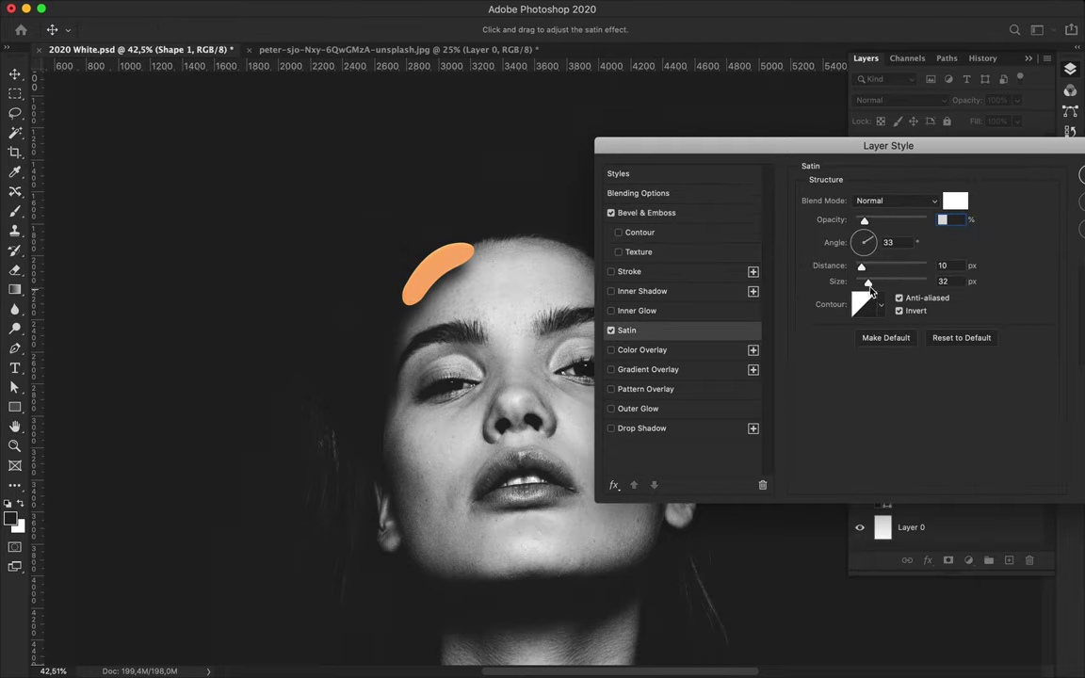
left_click(955, 200)
key("Return")
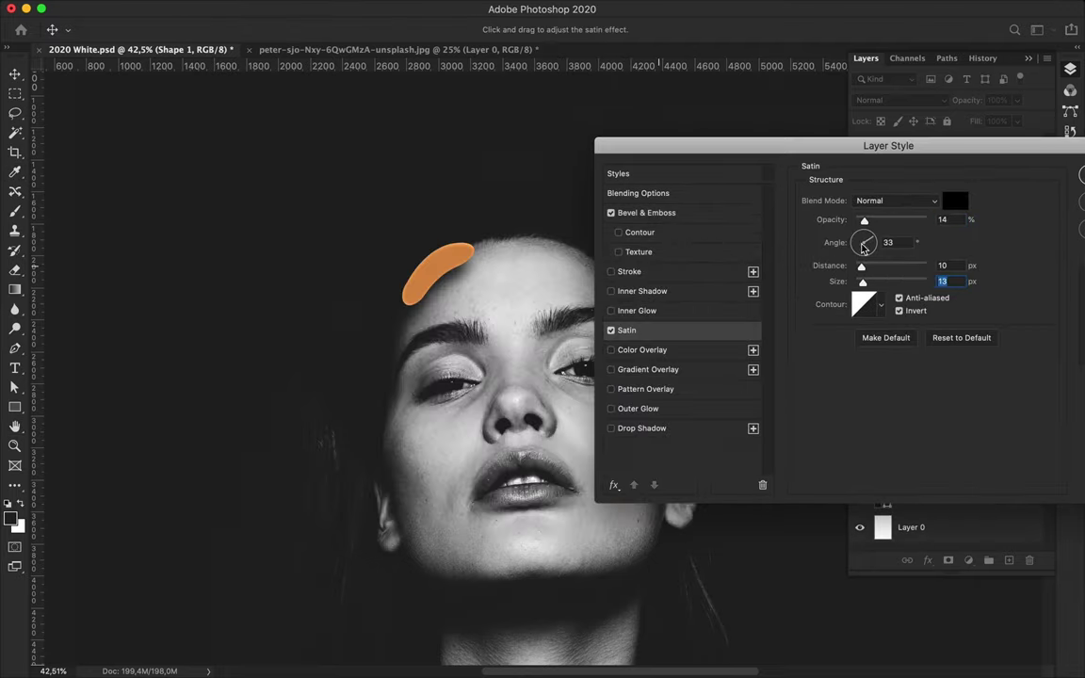
left_click_drag(865, 220, 861, 220)
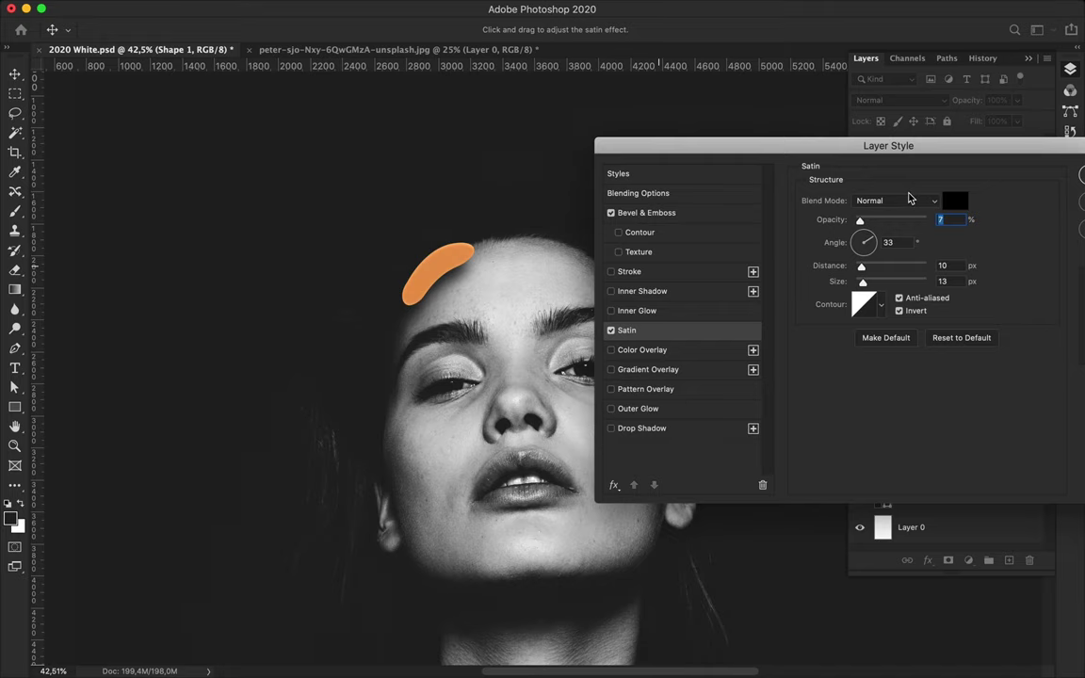
key("Return")
- Refine the lower-left curve of the orange blob's path
scroll(490, 215, "up", 5)
scroll(490, 215, "up", 2)
key("a")
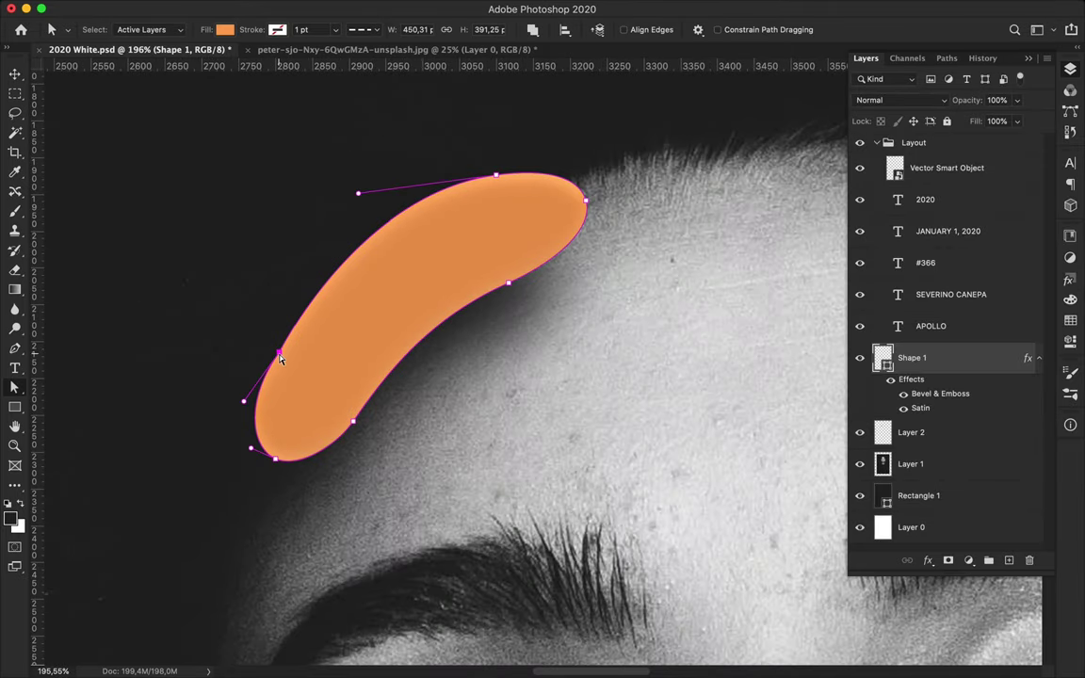
left_click_drag(241, 402, 245, 403)
left_click(456, 453)
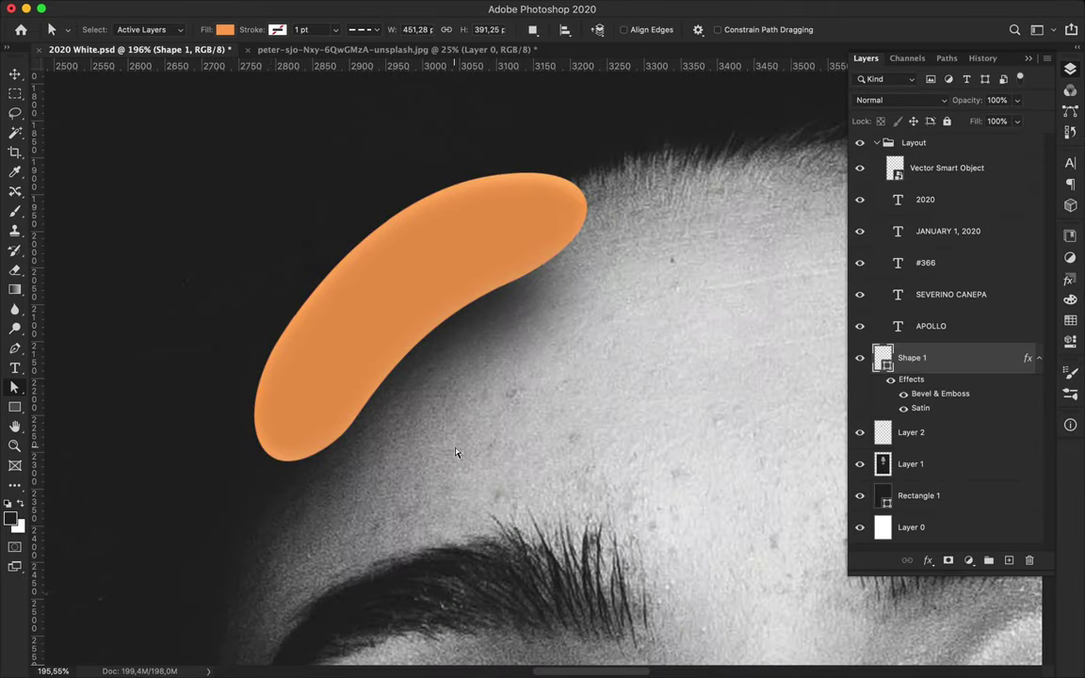
- Turn off satin and add a gradient overlay at about 108° to the forehead blob
double_click(970, 358)
left_click(512, 329)
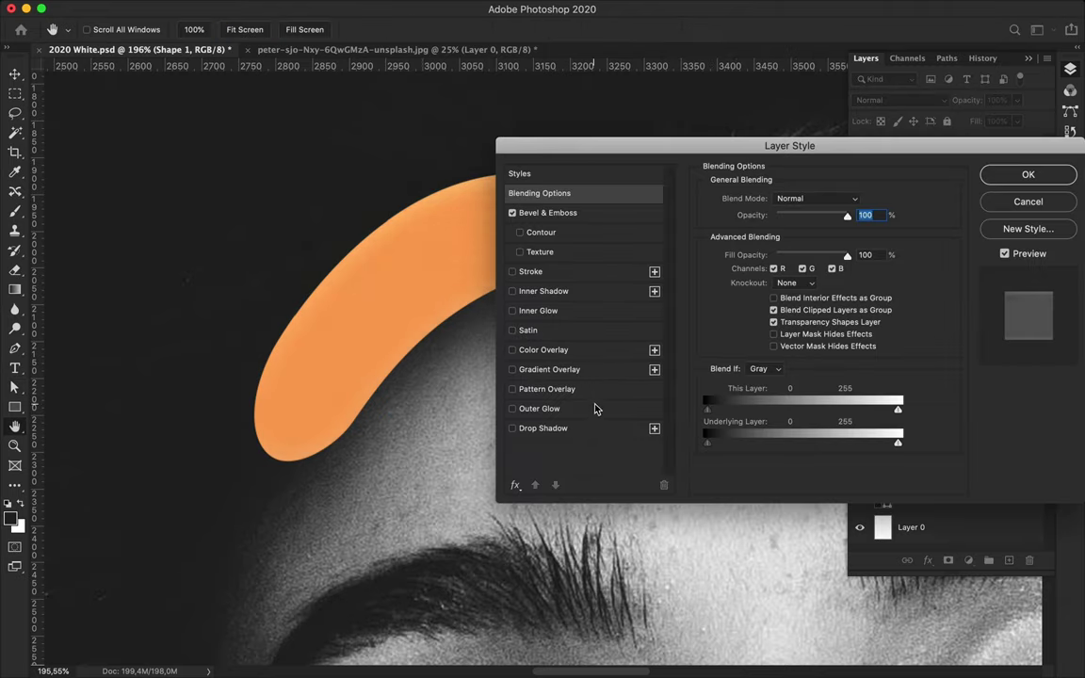
left_click(549, 369)
left_click_drag(761, 278, 765, 276)
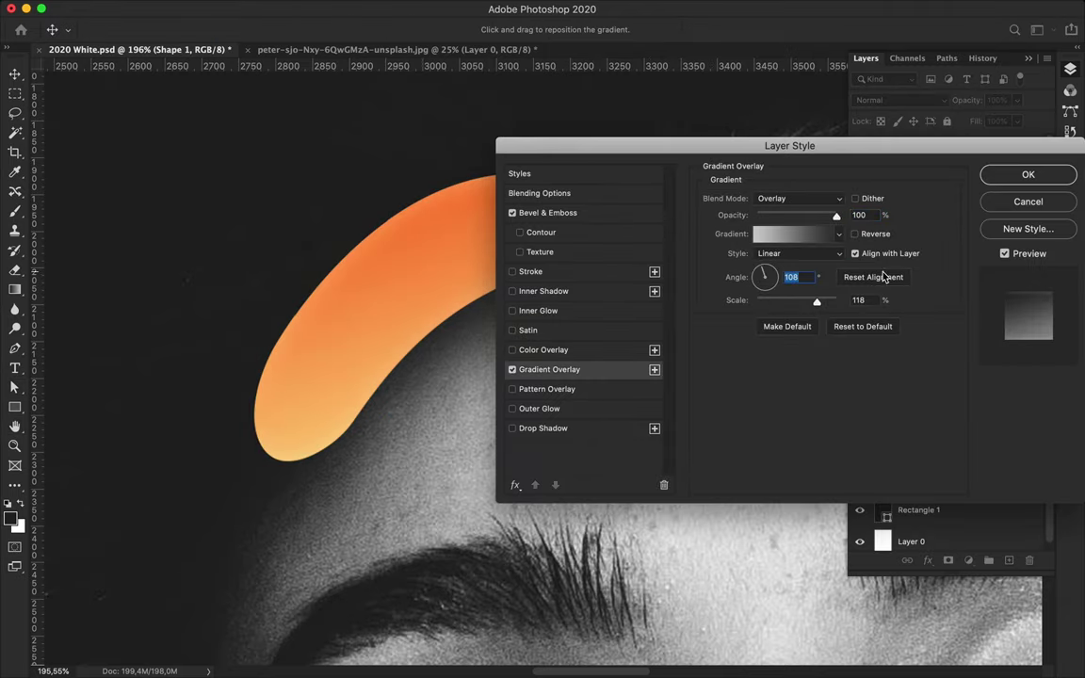
key("Return")
scroll(569, 279, "down", 5)
scroll(569, 280, "down", 3)
- Draw a teardrop-shaped blob outline on the right cheek
key("p")
left_click(584, 337)
left_click_drag(592, 306, 605, 306)
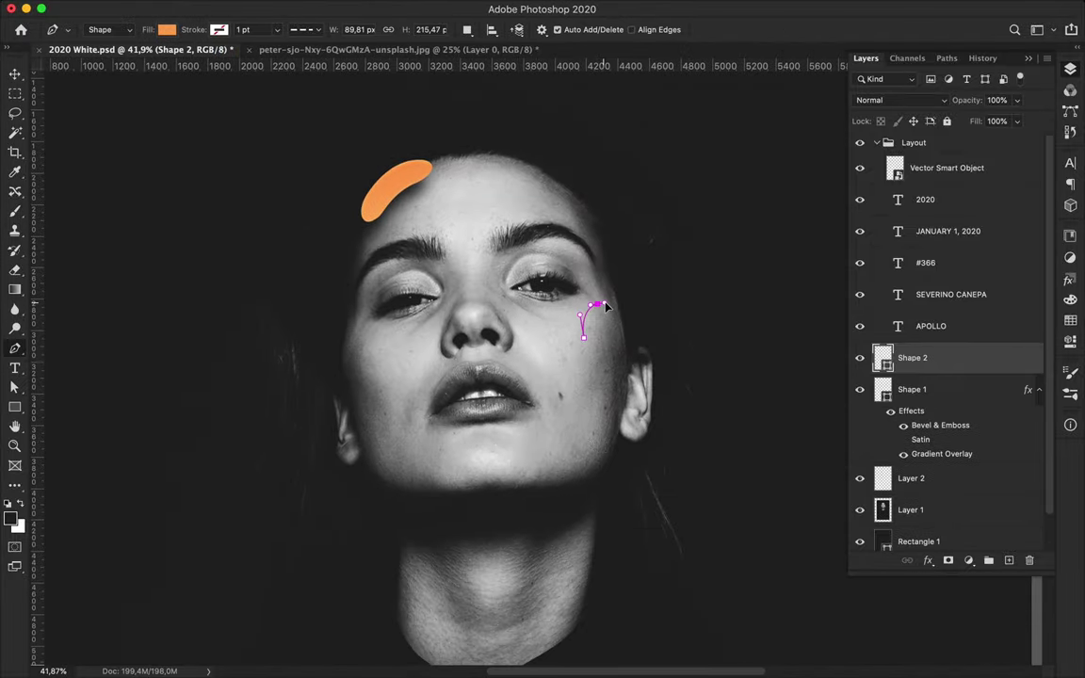
left_click(617, 338)
left_click_drag(608, 397, 575, 426)
- Reshape the cheek blob's outline, smoothing its lower-left curve and top
key("a")
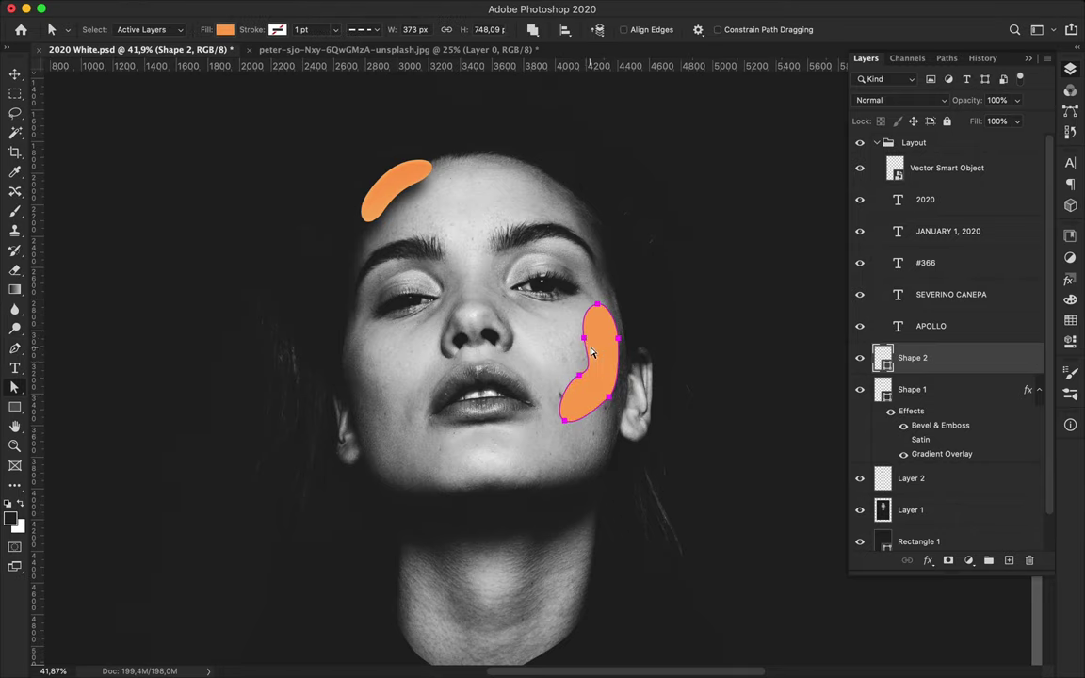
scroll(593, 373, "up", 2)
mouse_move(612, 301)
left_mouse_down()
mouse_move(591, 382)
mouse_move(583, 375)
left_mouse_up()
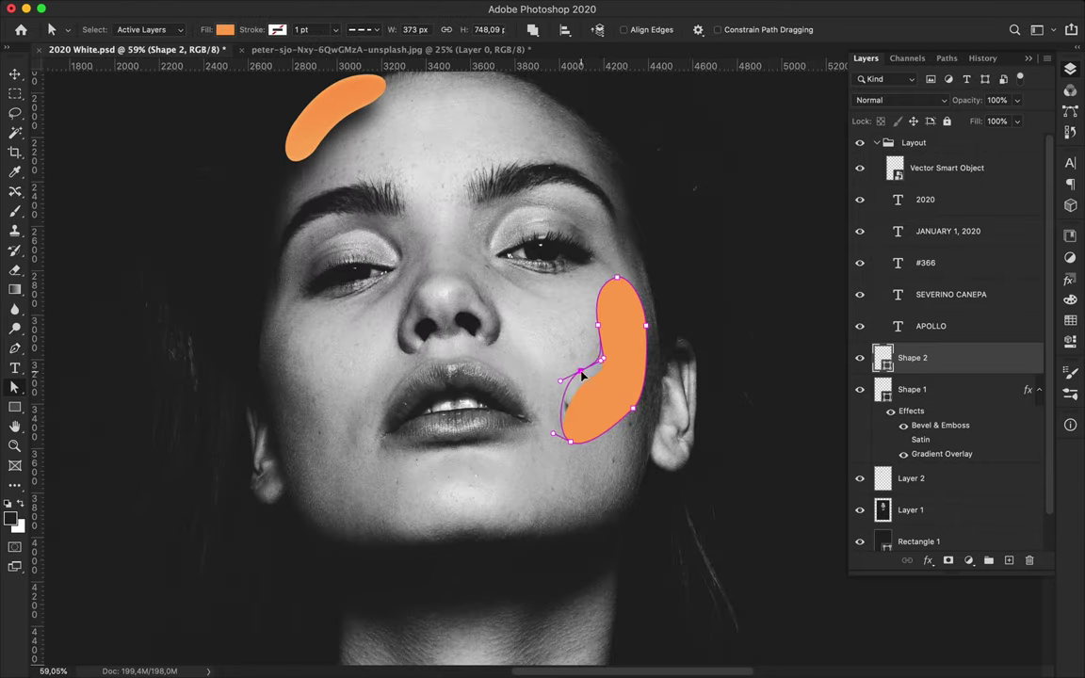
left_click_drag(551, 431, 588, 438)
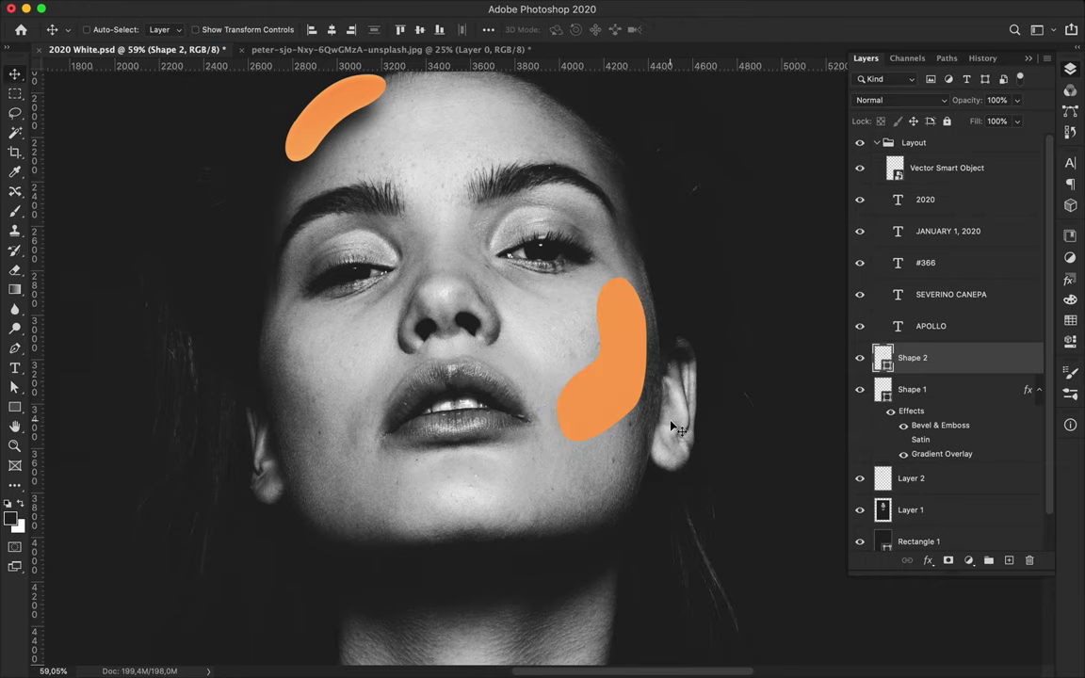
left_click_drag(619, 278, 626, 281)
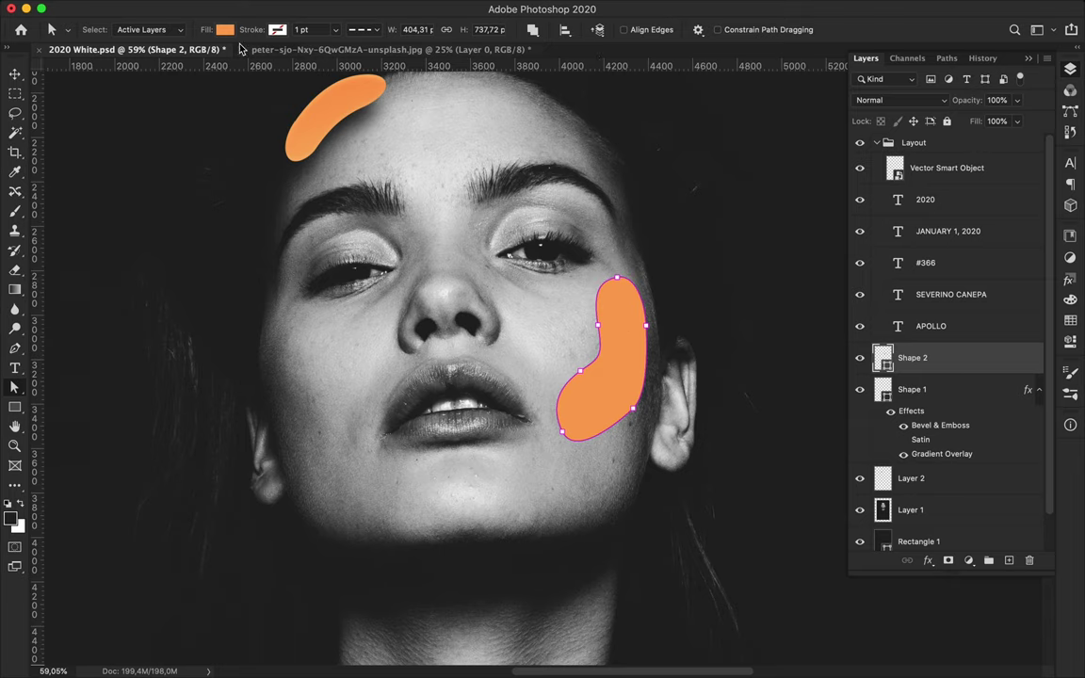
- Pick a coral-red hue for the cheek blob's fill in the Color Picker
left_click(224, 29)
left_click(318, 59)
left_click_drag(544, 281, 541, 285)
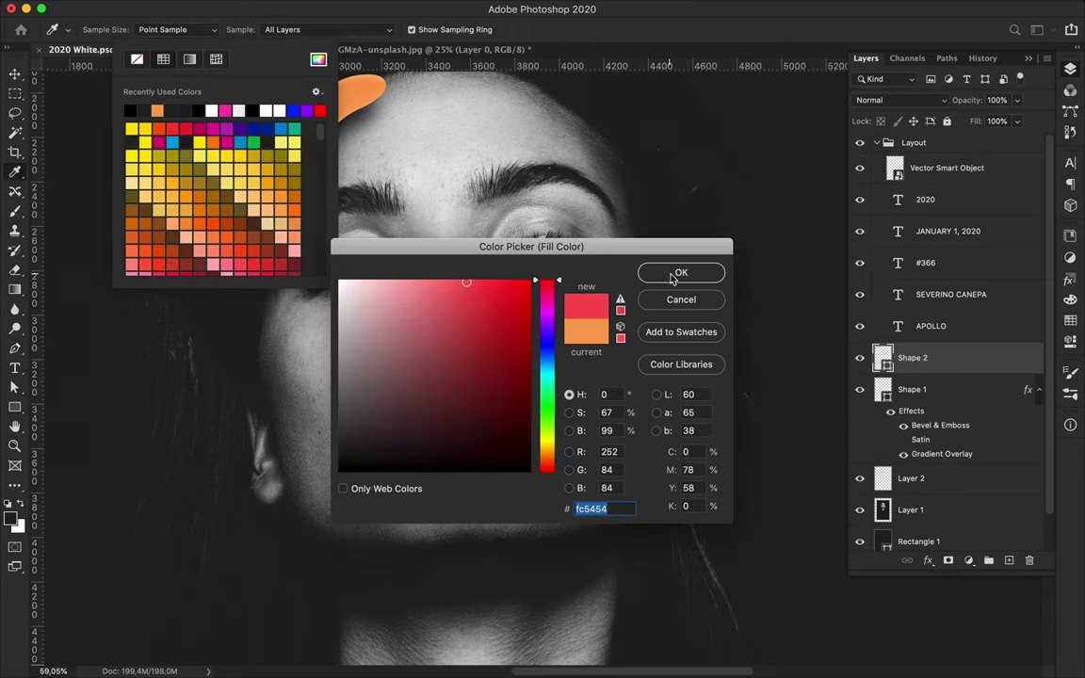
- Confirm the red fill and paste the forehead blob's layer style onto Shape 2
left_click(681, 272)
right_click(967, 368)
left_click(970, 371)
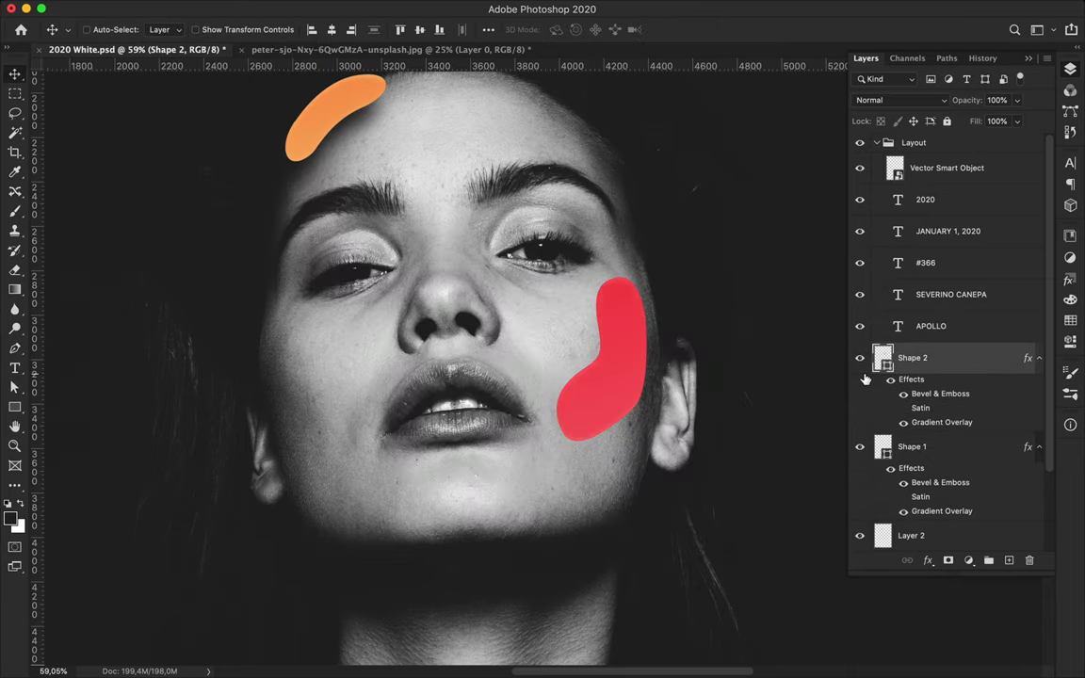
scroll(633, 364, "up", 2)
- Raise the Bevel & Emboss highlight opacity and set its highlight colour
double_click(974, 358)
left_click(548, 212)
mouse_move(716, 145)
left_mouse_down()
mouse_move(169, 145)
mouse_move(214, 127)
left_mouse_up()
mouse_move(288, 398)
left_mouse_down()
mouse_move(313, 399)
mouse_move(321, 439)
left_mouse_up()
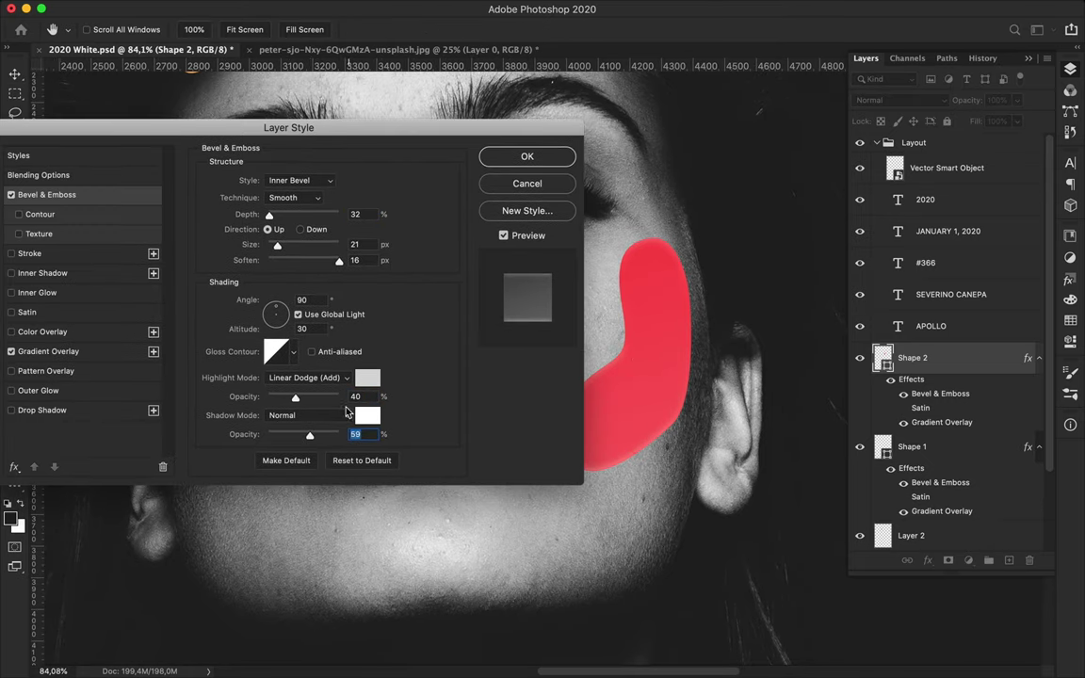
left_click(367, 378)
left_click_drag(521, 245, 673, 415)
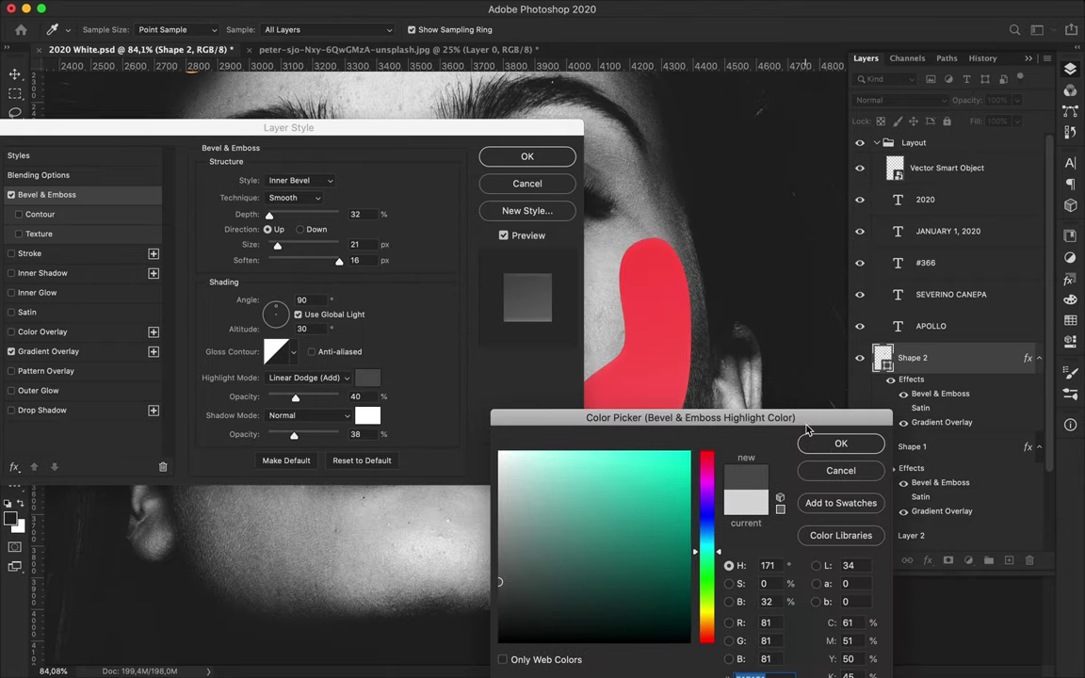
left_click(835, 375)
left_click(527, 156)
- Collapse the cheek blob's effects list and create a new empty layer
scroll(775, 169, "down", 3)
scroll(775, 169, "down", 2)
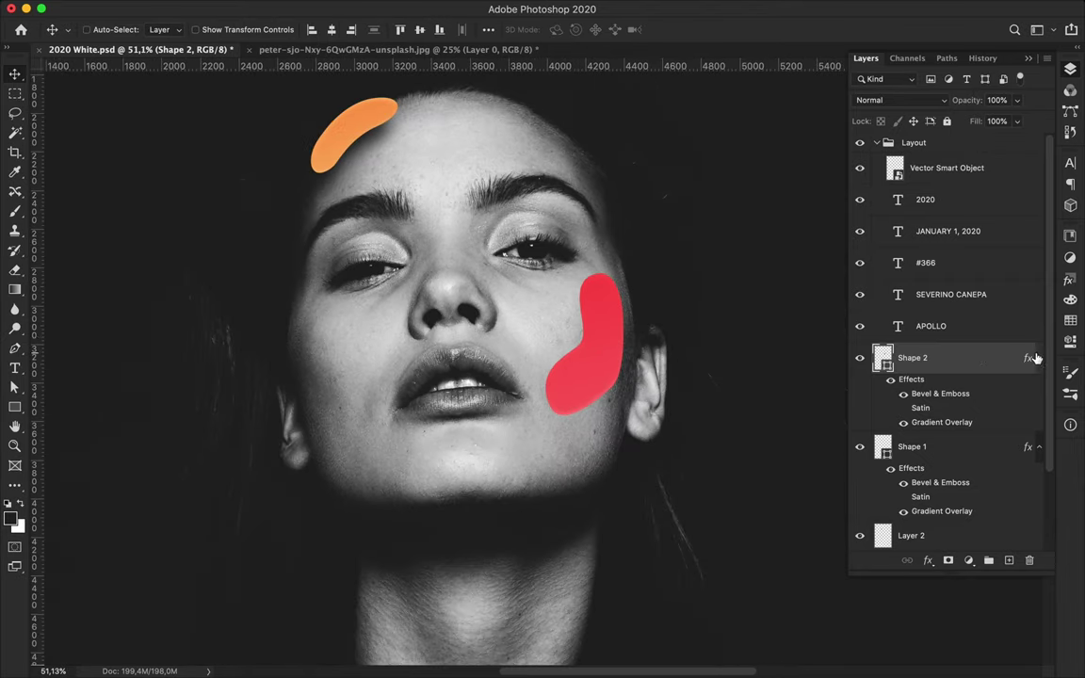
left_click(1039, 358, "alt")
key("ctrl+shift+alt+n")
- Move the new layer beneath the red blob, Gaussian-blur it and offset it as a shadow
key("ctrl+[")
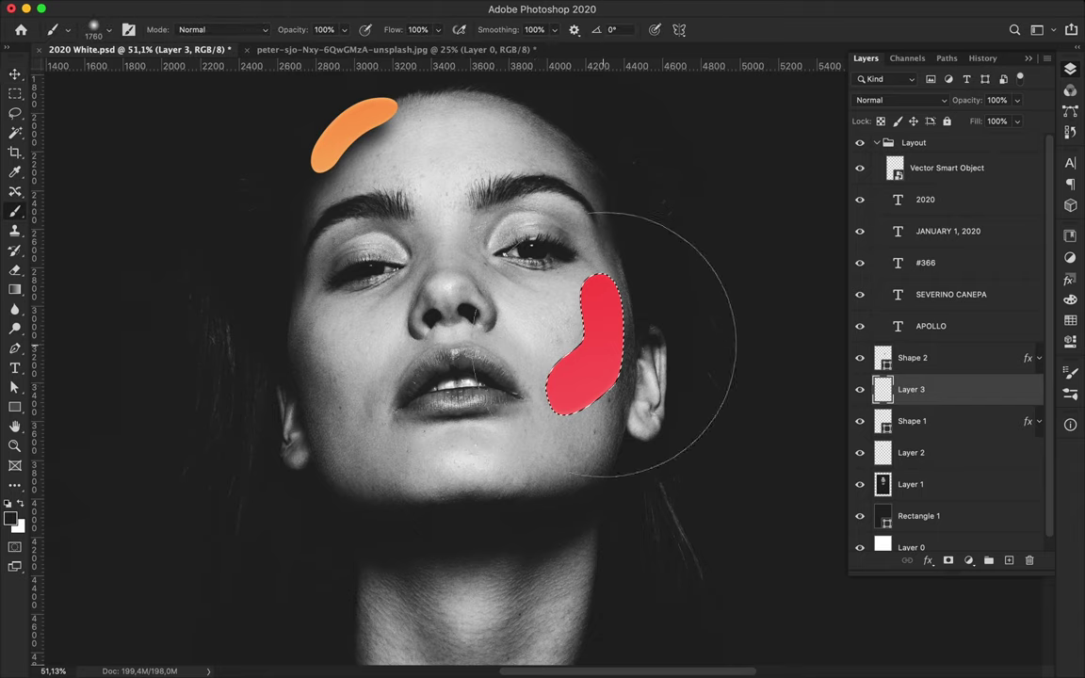
left_click(353, 8)
mouse_move(359, 187)
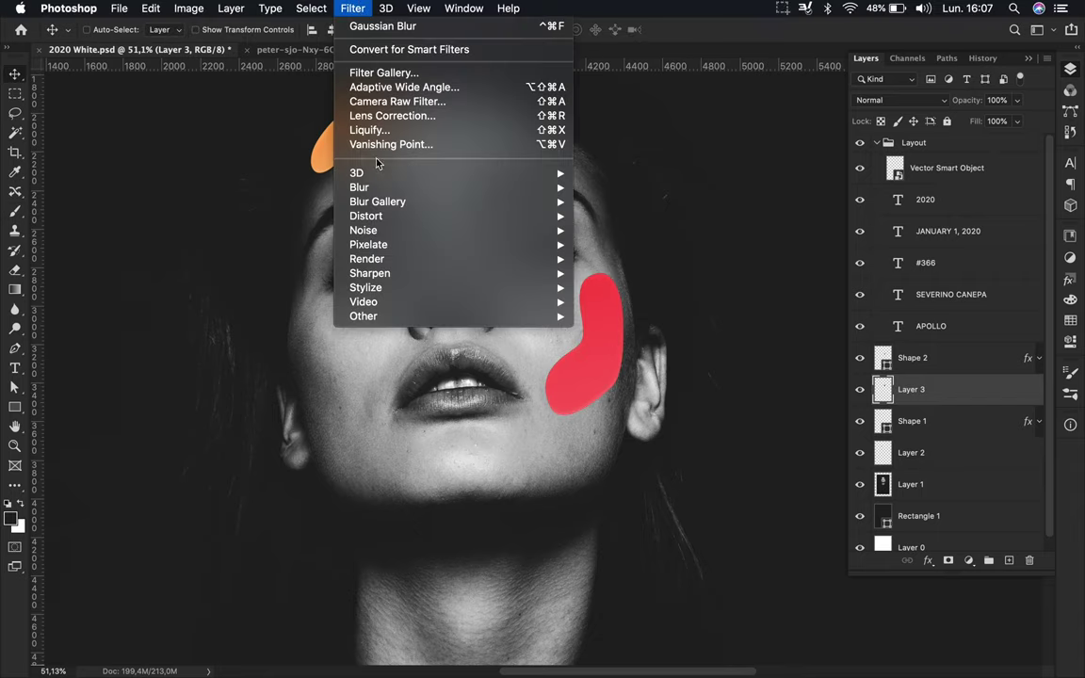
left_click(650, 247)
key("Return")
key("v")
left_click_drag(581, 354, 605, 368)
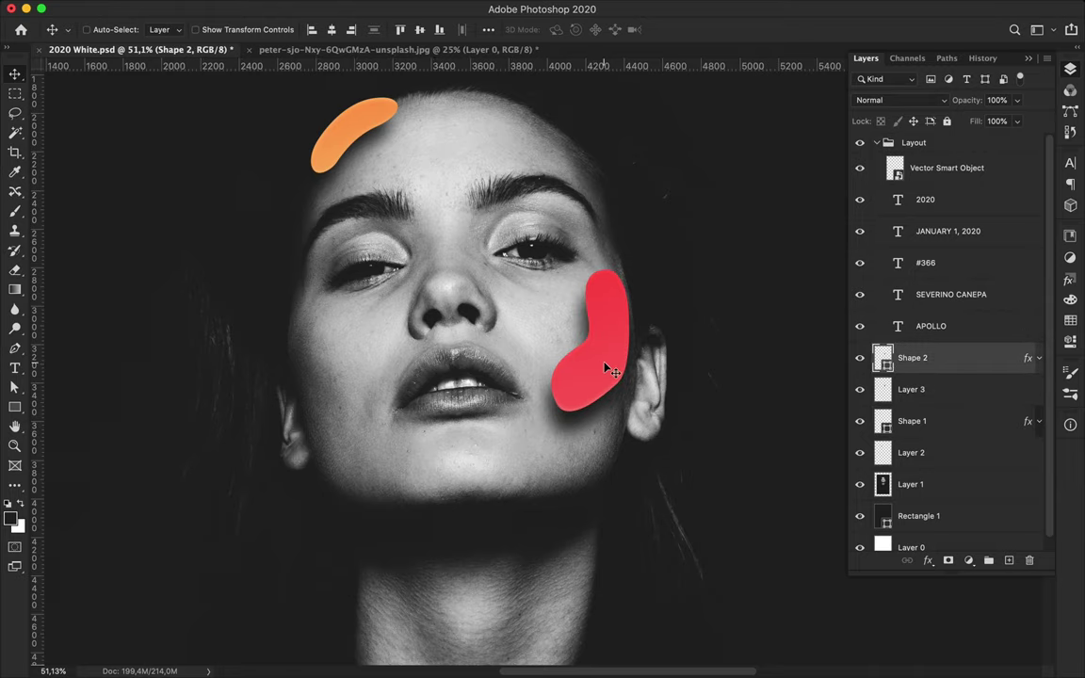
- Set the cheek shadow layer's fill to 72%
scroll(605, 368, "down", 2)
scroll(408, 421, "down", 1)
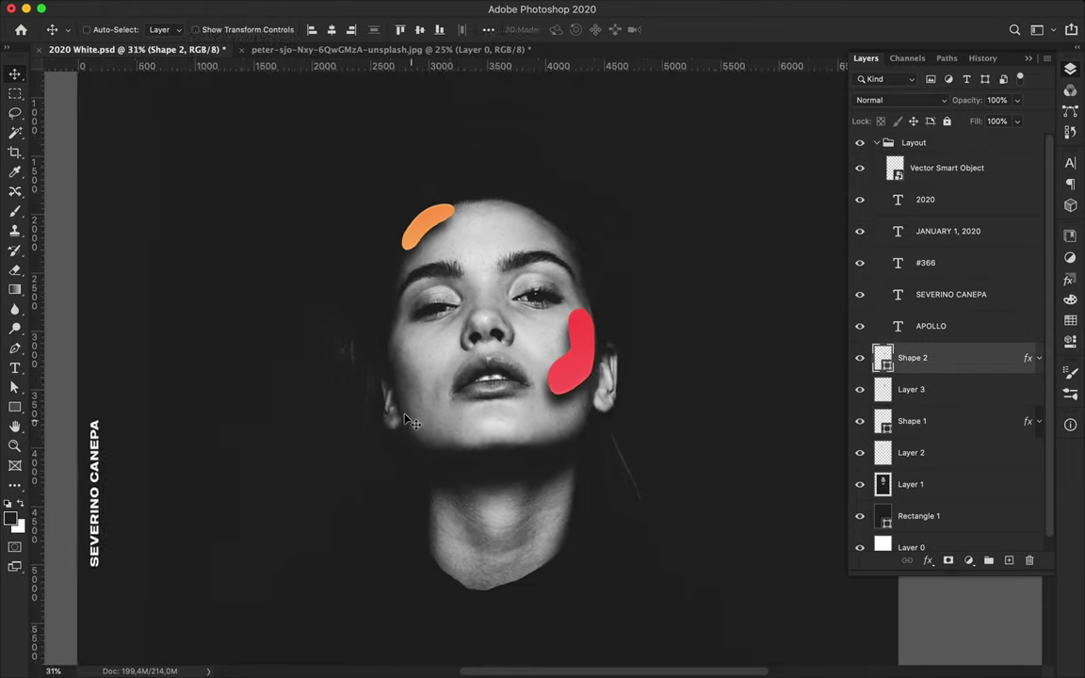
scroll(408, 421, "up", 3)
left_click(1017, 121)
left_click_drag(1020, 140, 1000, 142)
left_click(959, 395)
left_click(1016, 120)
scroll(538, 303, "down", 1)
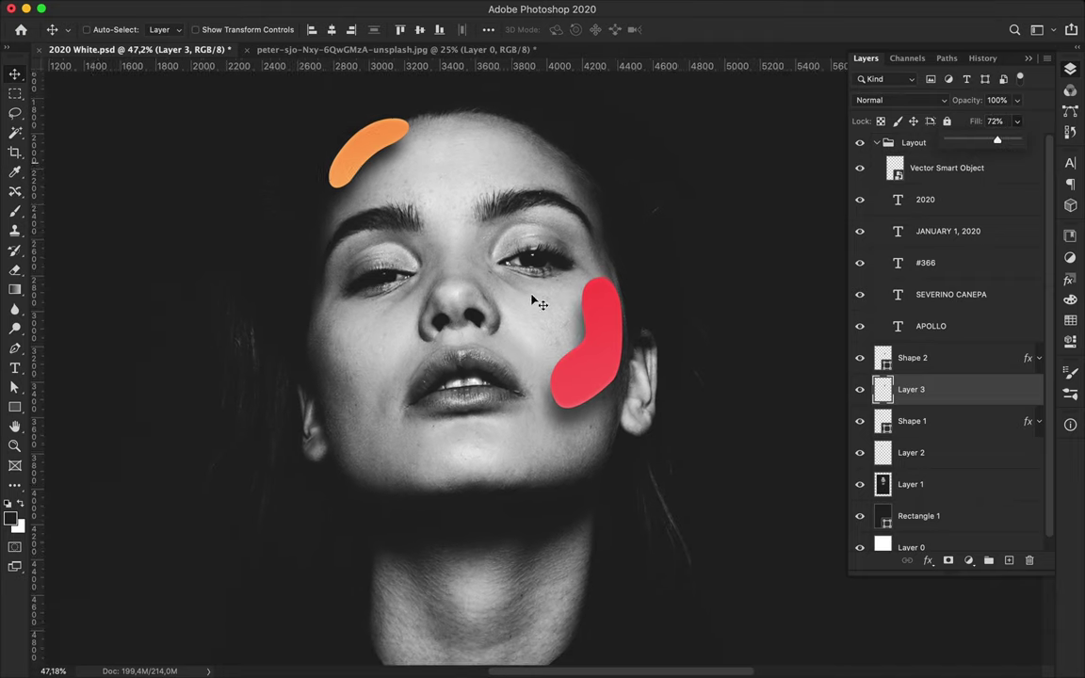
scroll(489, 315, "up", 2)
scroll(411, 334, "down", 1)
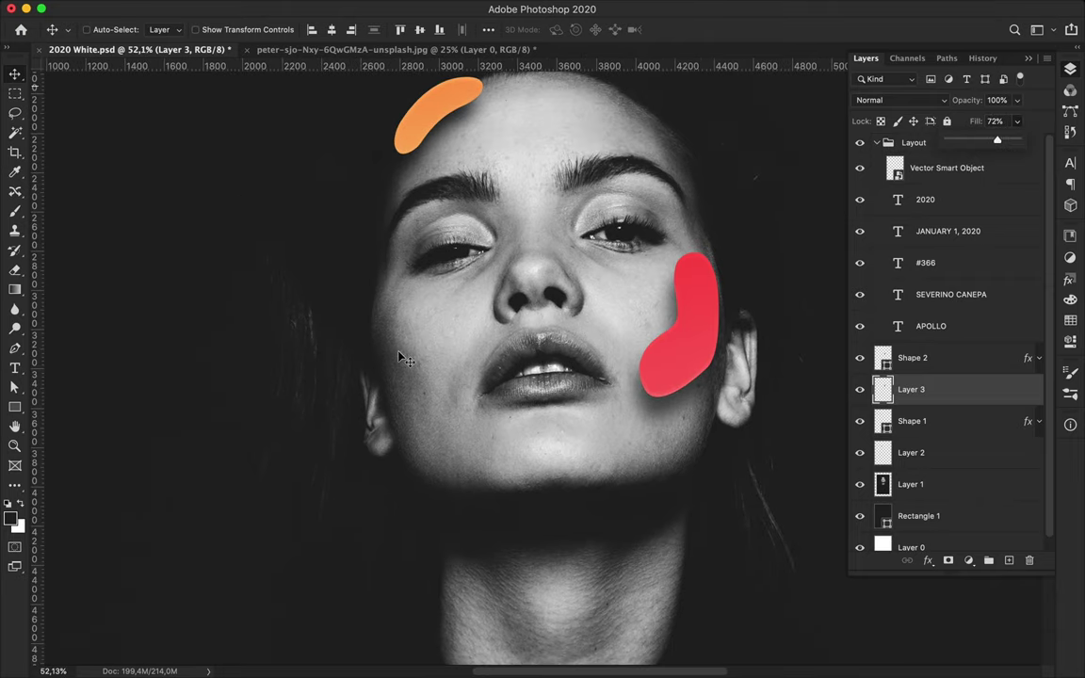
- Start choosing a fill colour for the next Pen shape
key("p")
left_click(168, 29)
left_click(260, 59)
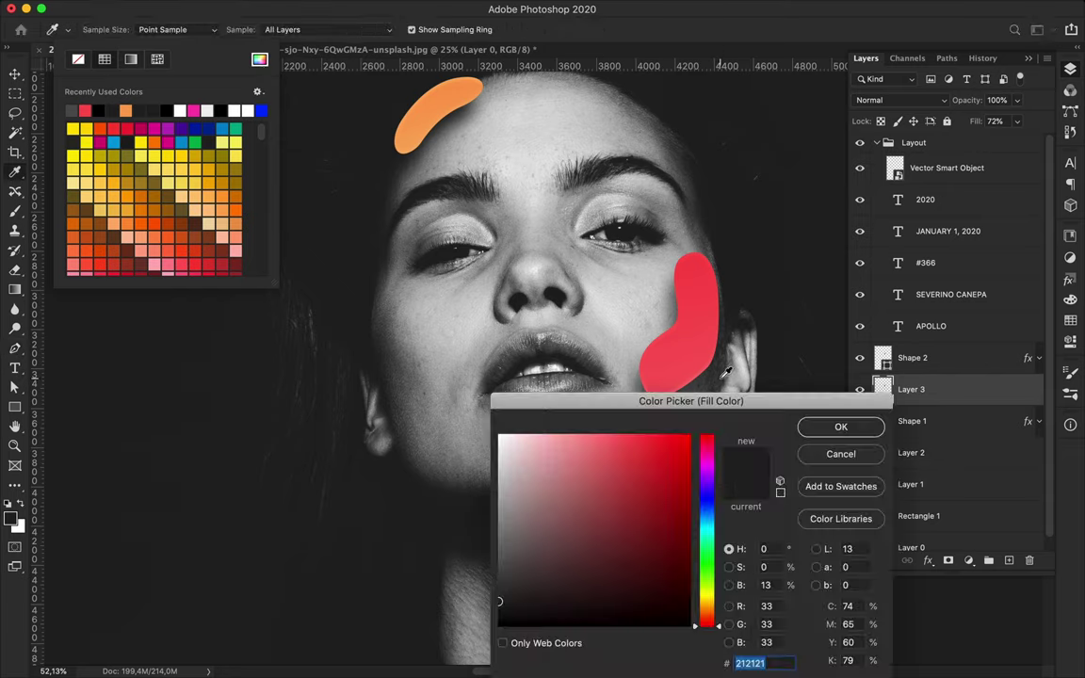
- Set the shape fill colour to a light blue
left_click(86, 110)
left_click(260, 60)
left_click_drag(706, 622, 706, 513)
left_click(836, 428)
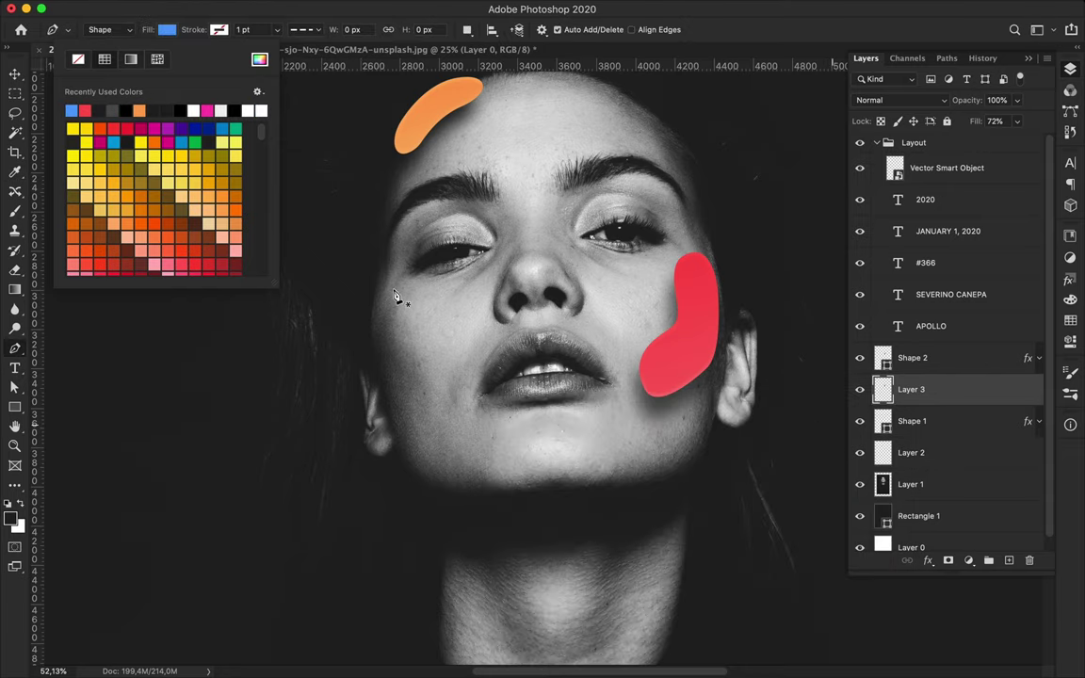
- Pen-draw a curved oval blob at the face's left edge
left_click(363, 286)
key("ctrl+z")
left_click_drag(367, 282, 391, 280)
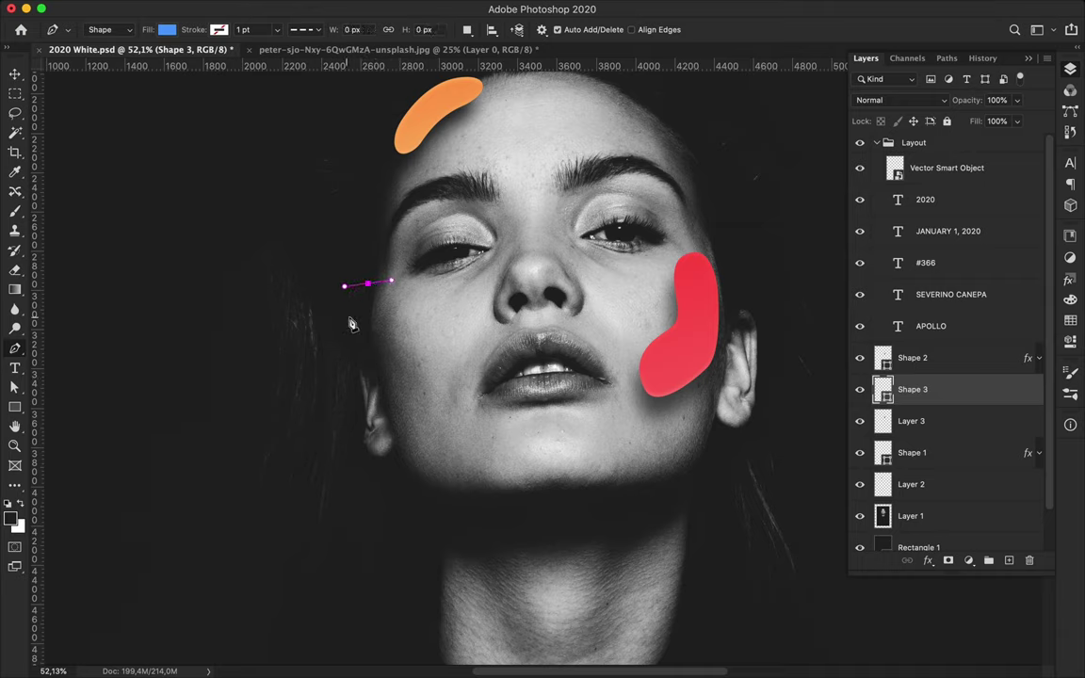
mouse_move(367, 351)
left_mouse_down()
mouse_move(354, 352)
mouse_move(351, 327)
left_mouse_up()
left_click(368, 285)
- Widen the blue oval slightly and move it right onto the left cheek
key("a")
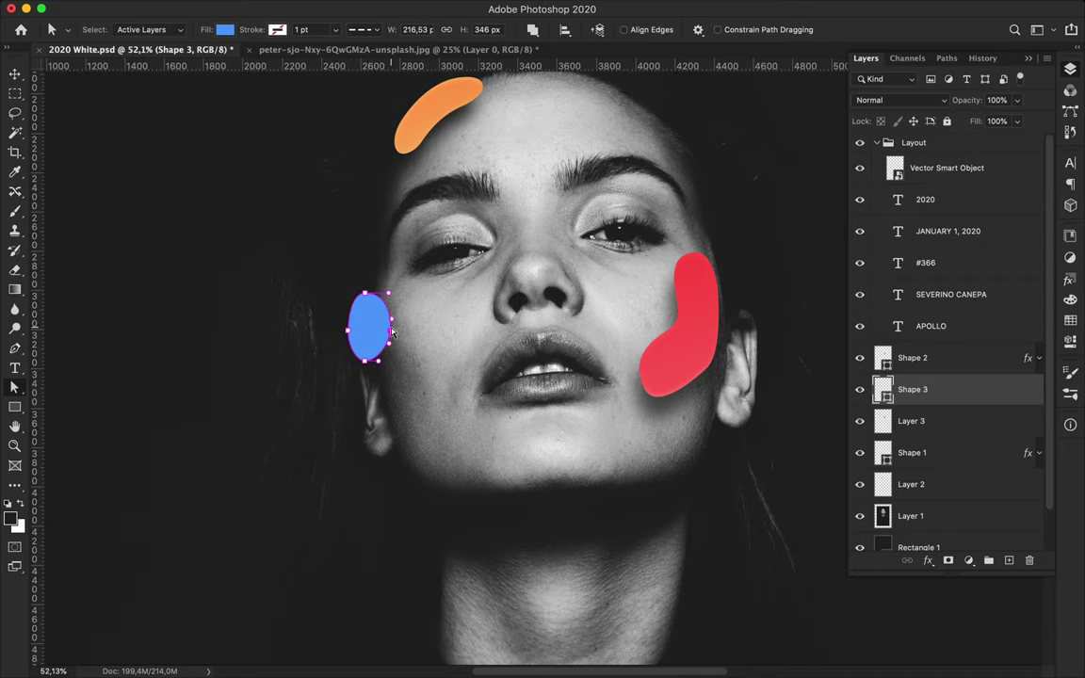
scroll(455, 337, "up", 2)
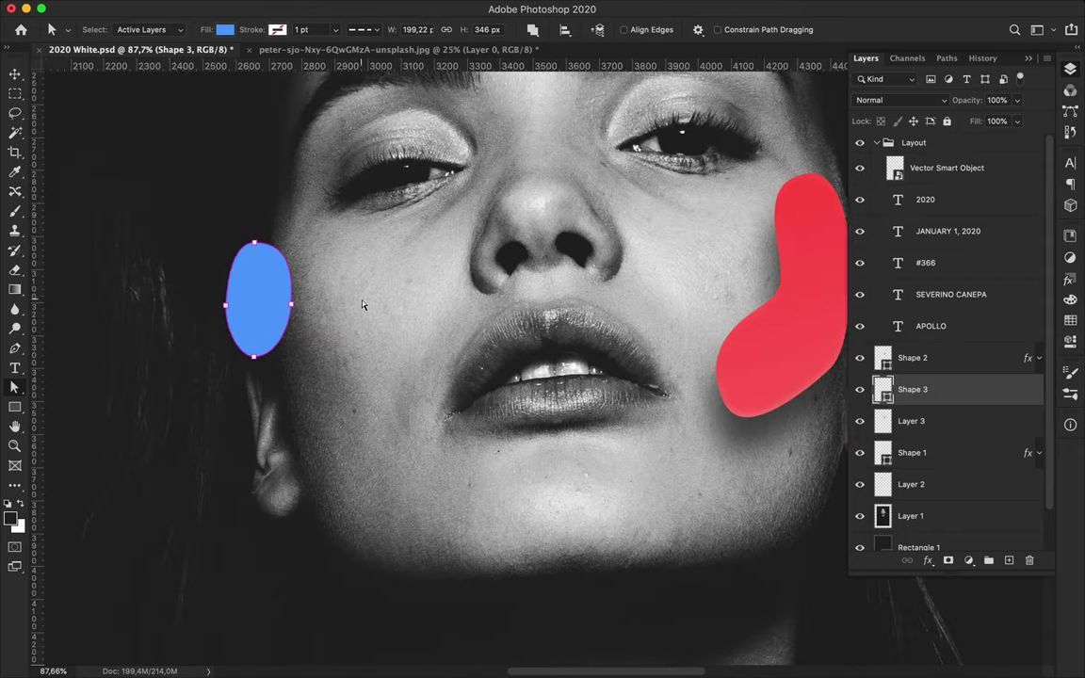
scroll(361, 302, "up", 3)
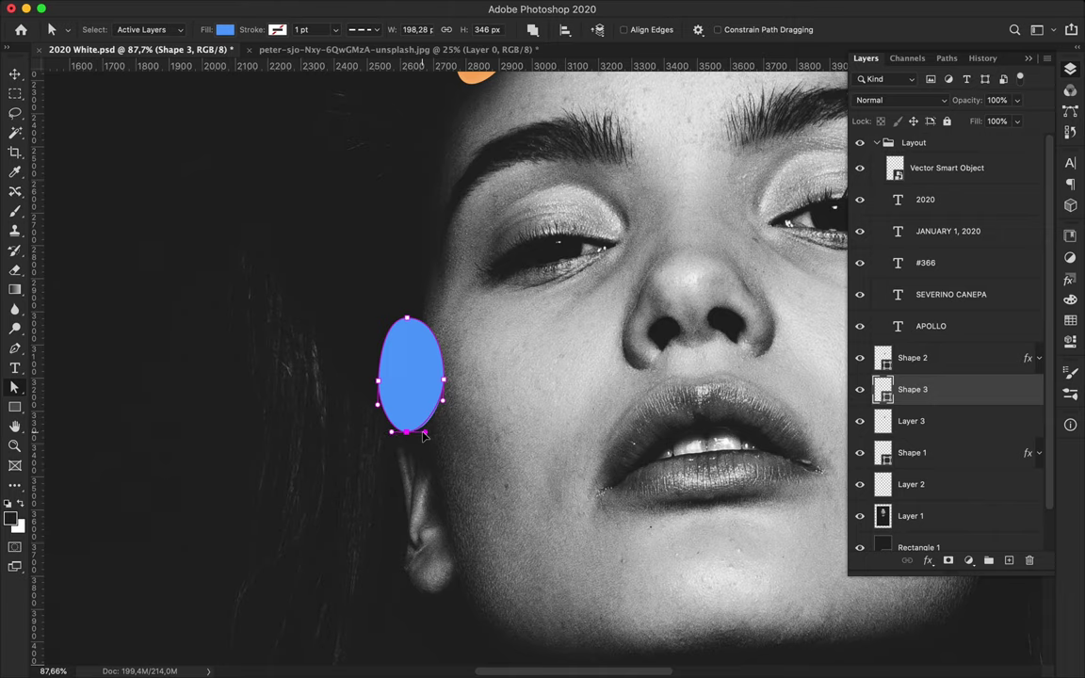
left_click_drag(446, 385, 451, 385)
left_click(497, 417)
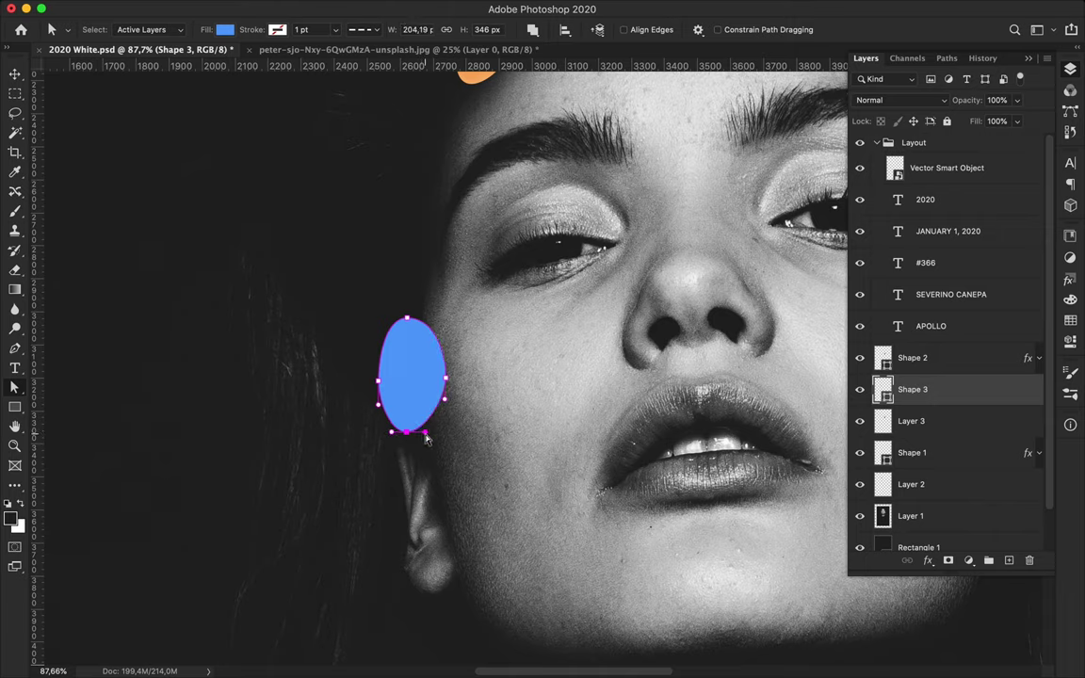
key("v")
left_click_drag(426, 416, 432, 403)
- Slightly rotate the blue oval with Free Transform
scroll(431, 403, "down", 3)
key("a")
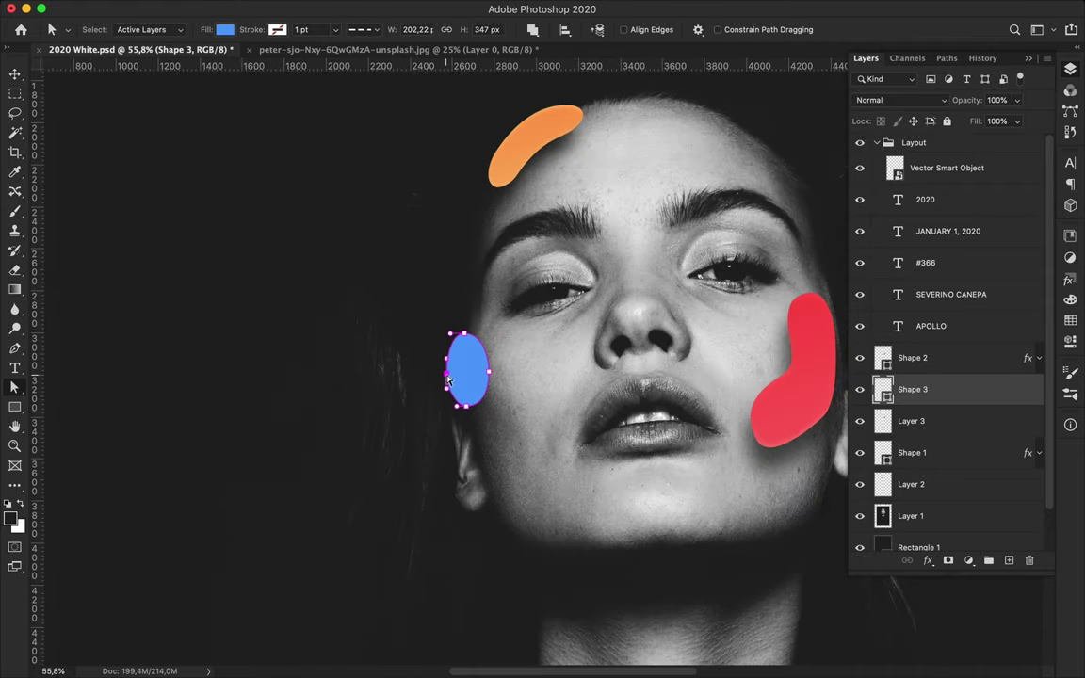
left_click(483, 353)
scroll(458, 405, "up", 3)
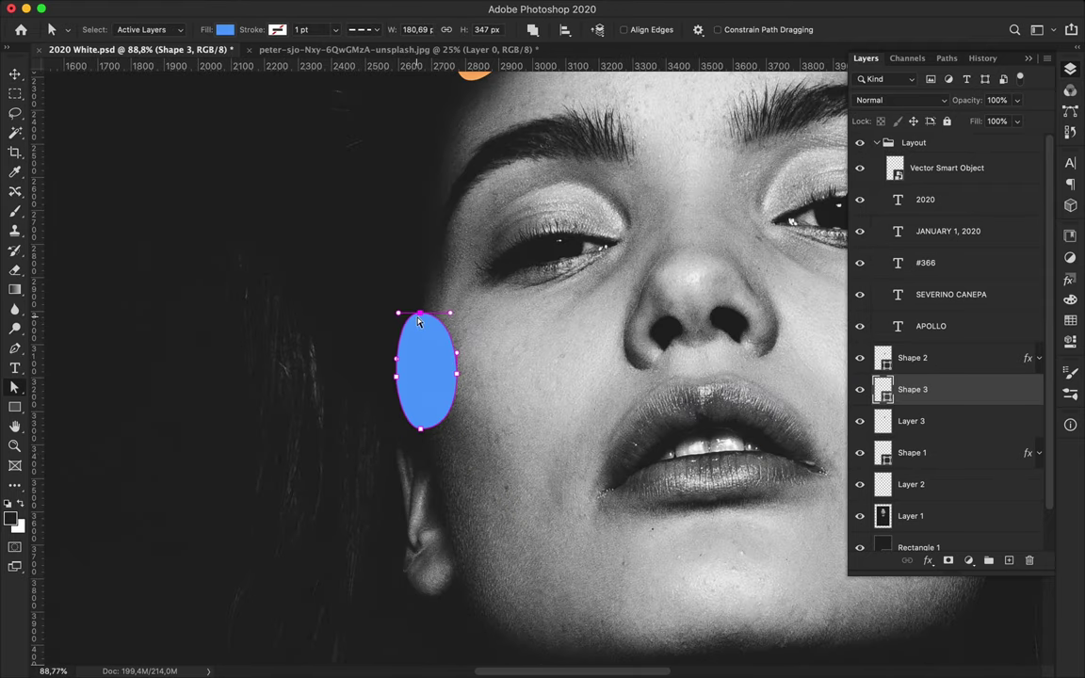
key("ctrl+t")
key("Return")
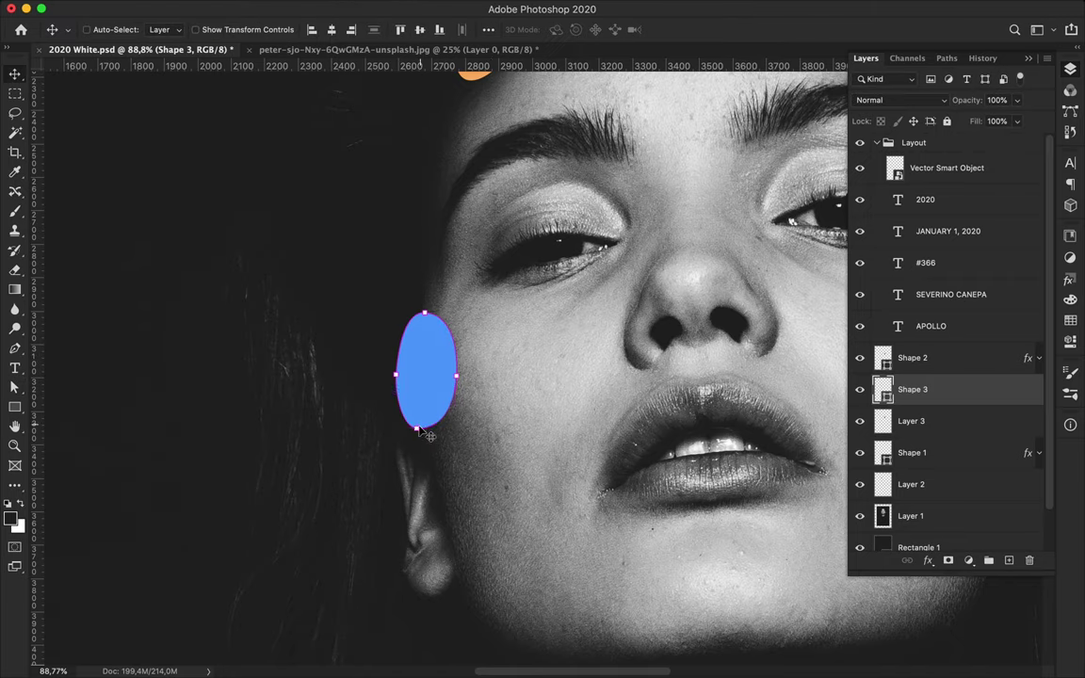
- Reselect the blue oval's bottom point and outline, checking its layer commands
key("a")
left_click(425, 432)
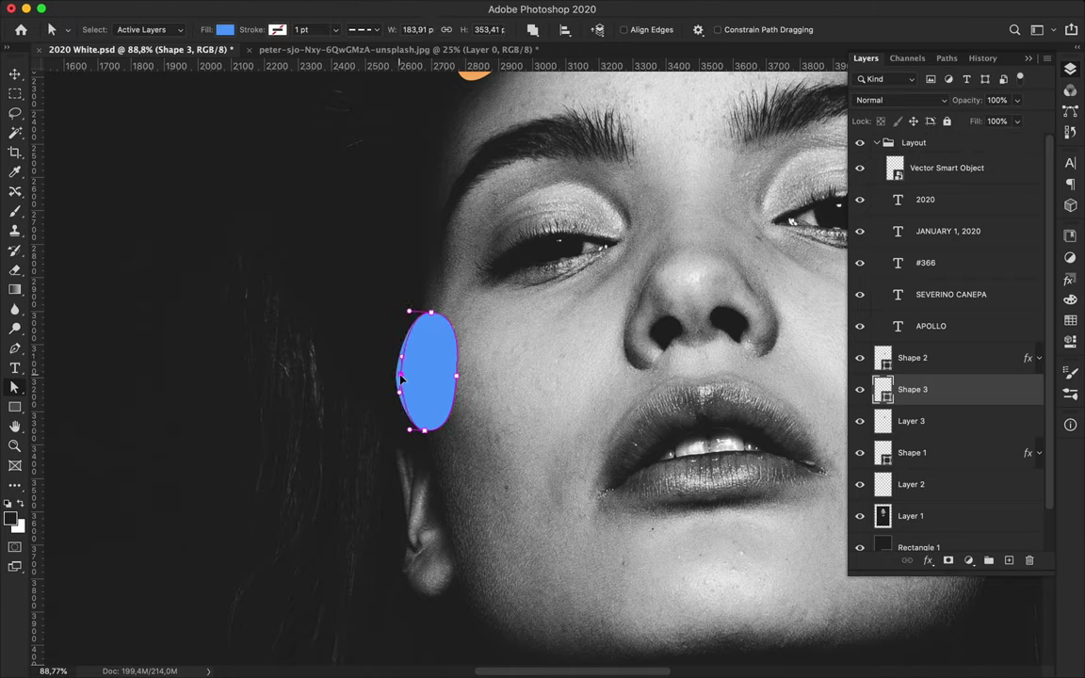
key("v")
right_click(956, 391)
key("Escape")
key("a")
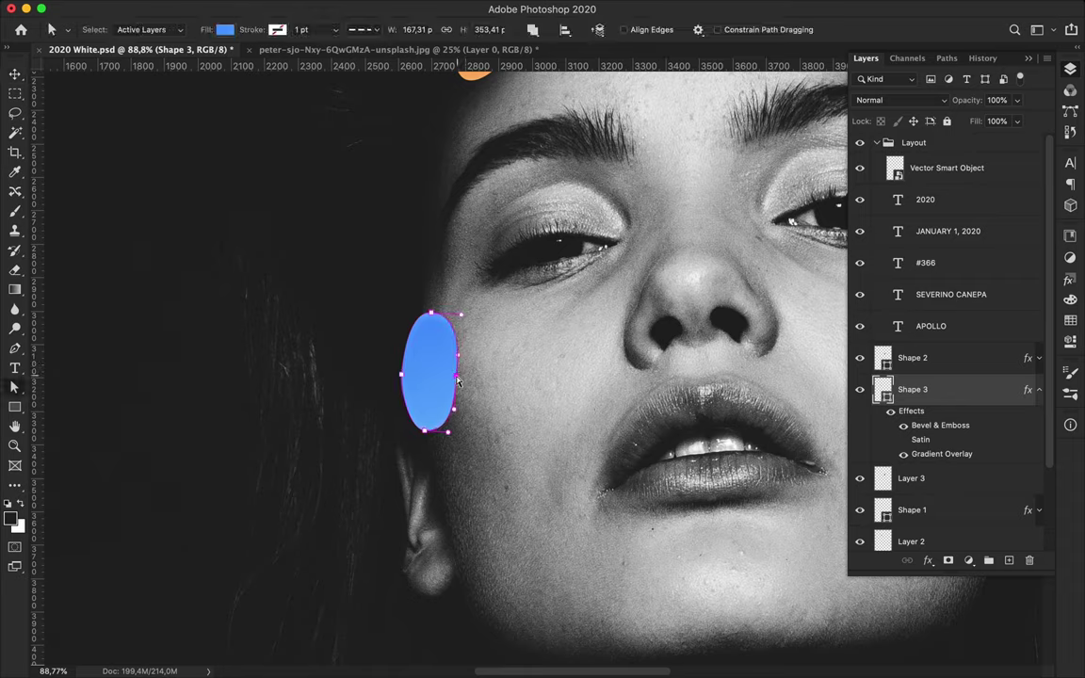
left_click(543, 393)
- Add an empty layer beneath the blue blob and load the blob's outline as a selection
key("v")
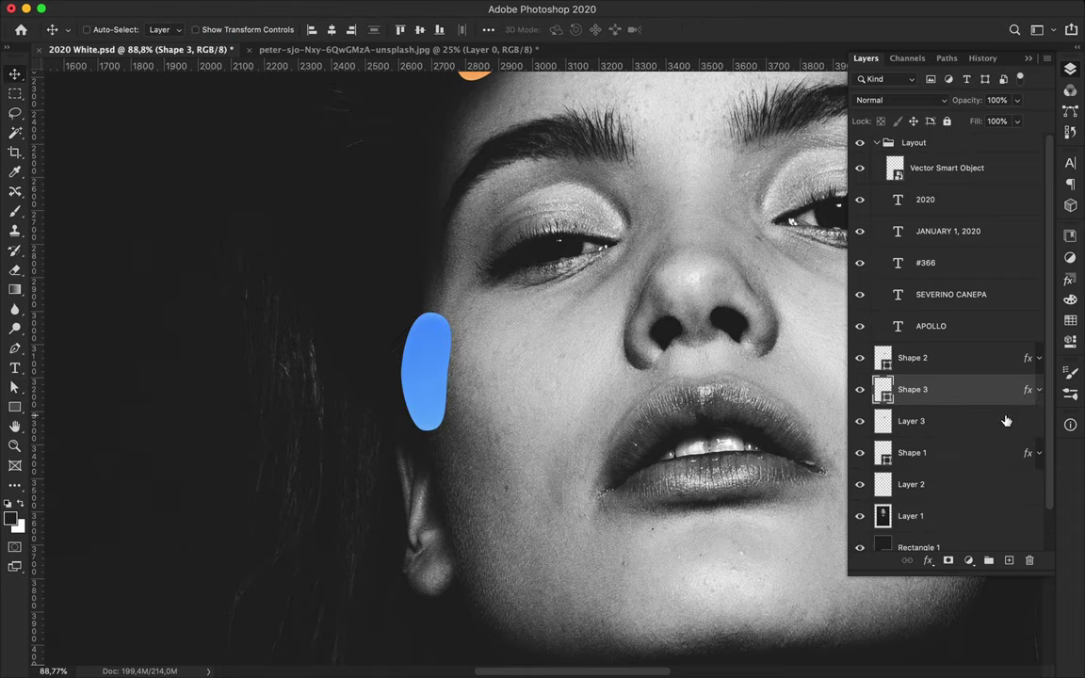
left_click(883, 391, "alt")
left_click(910, 421)
key("ctrl+0")
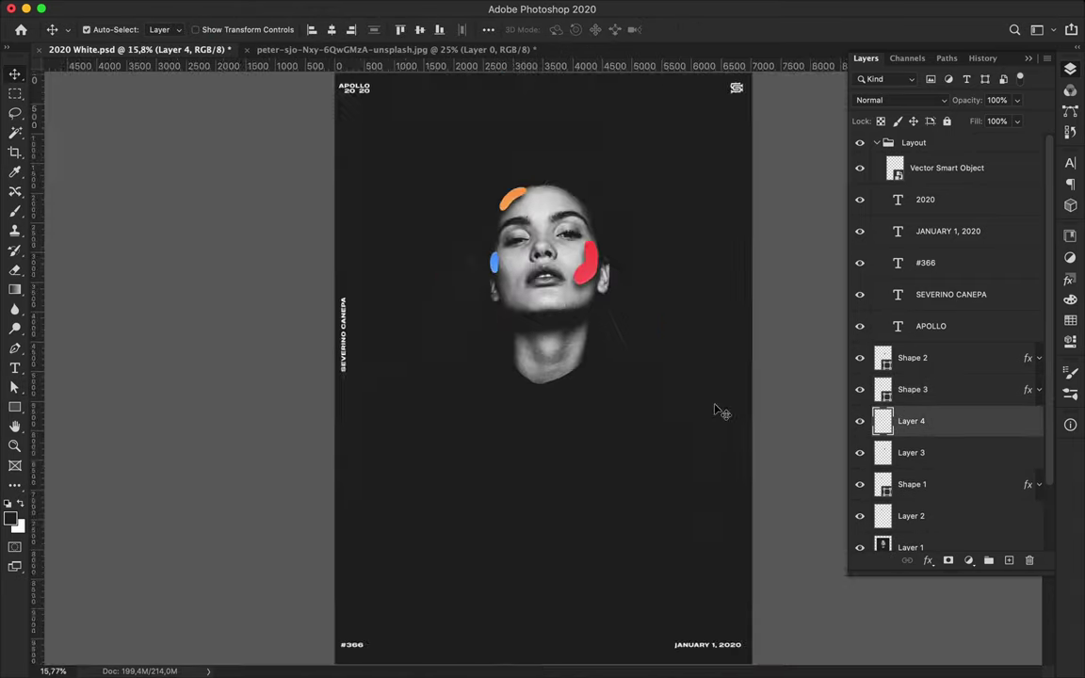
- Clear the blue blob selection and return to the Move tool
scroll(586, 295, "up", 3)
key("b")
key("v")
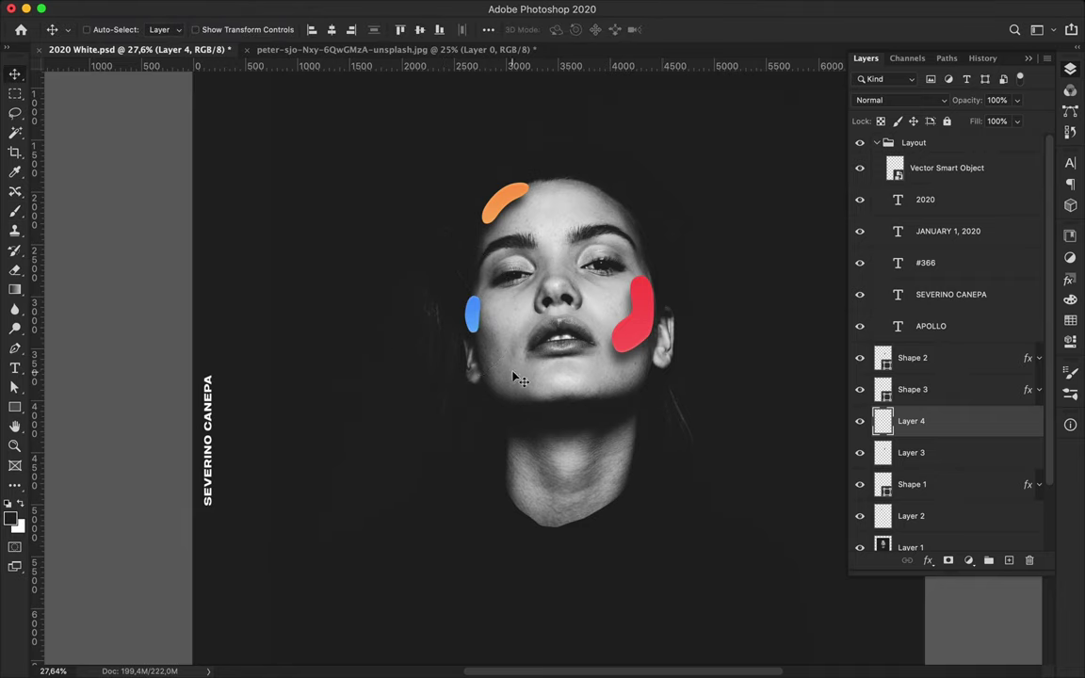
left_click(351, 9)
key("Escape")
scroll(518, 330, "up", 3)
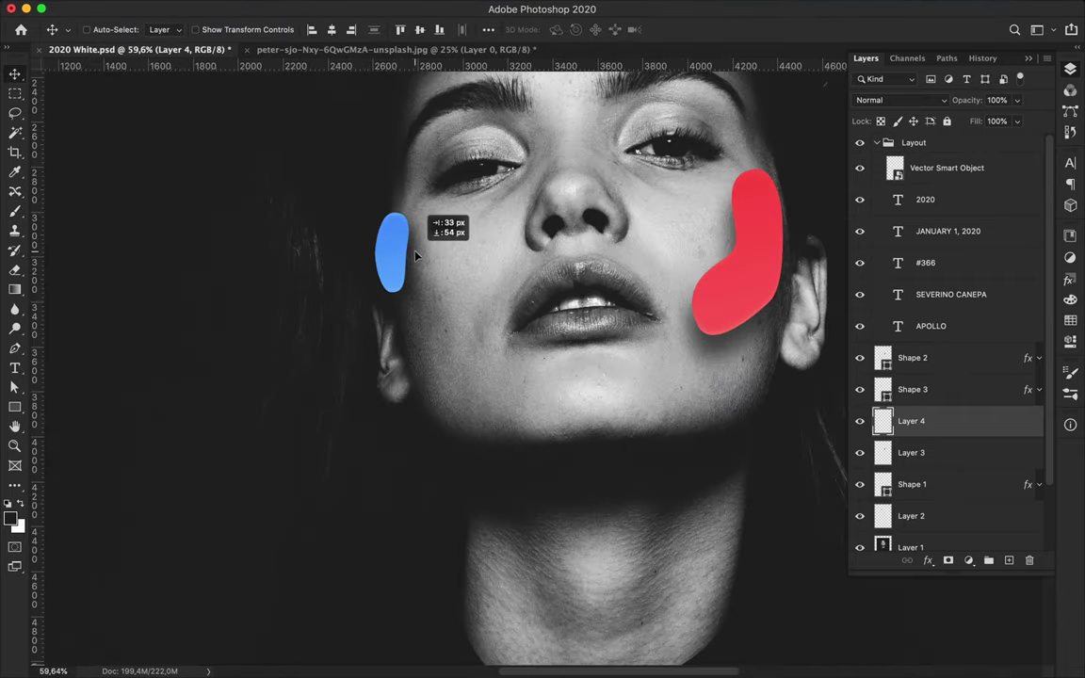
scroll(377, 226, "down", 2)
scroll(499, 320, "up", 2)
scroll(443, 396, "up", 2)
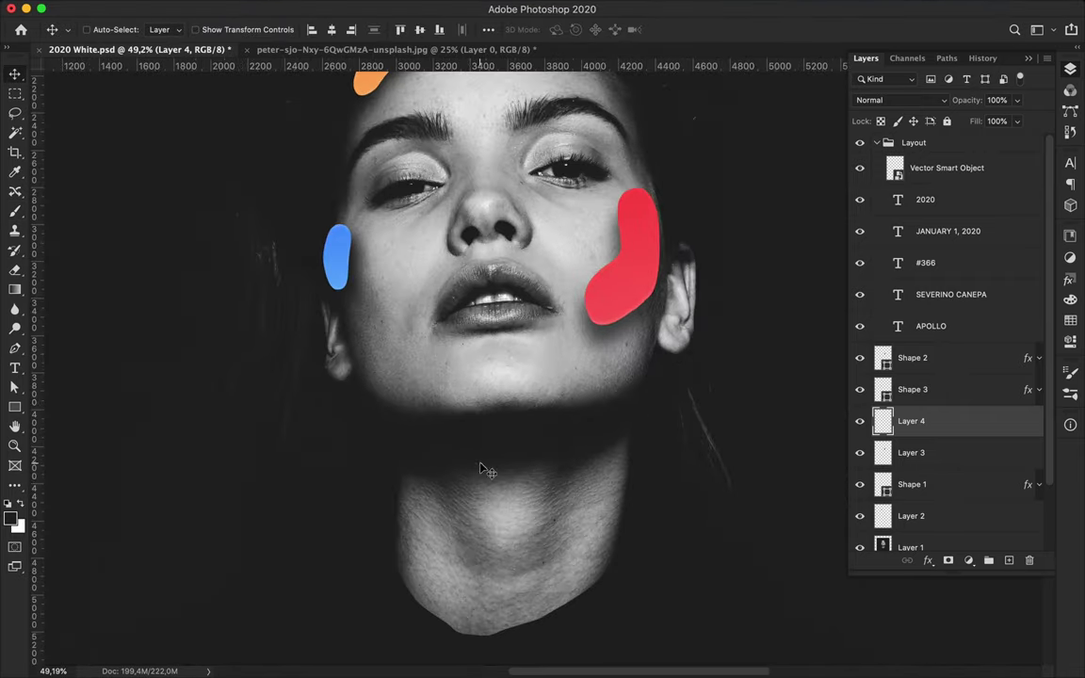
- Pen-draw a rounded blob shape under the chin
key("p")
left_click(497, 436)
left_click(583, 434)
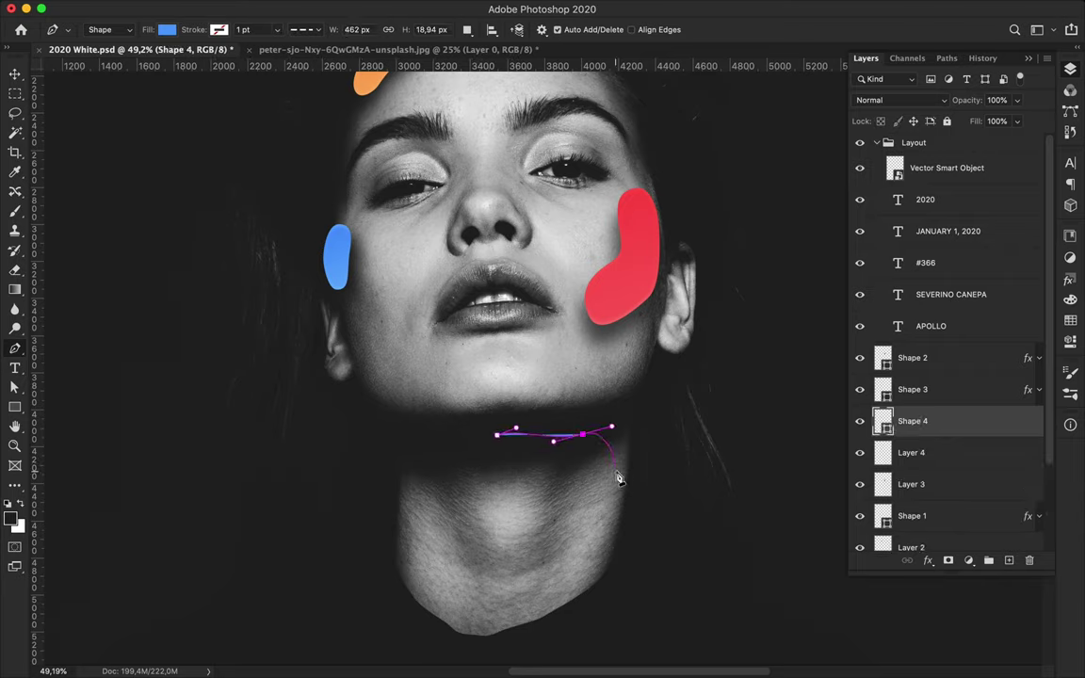
left_click_drag(617, 469, 602, 497)
left_click_drag(516, 489, 538, 512)
left_click_drag(497, 439, 473, 381)
- Resize the chin blob and paste the other blobs' layer style onto it
key("a")
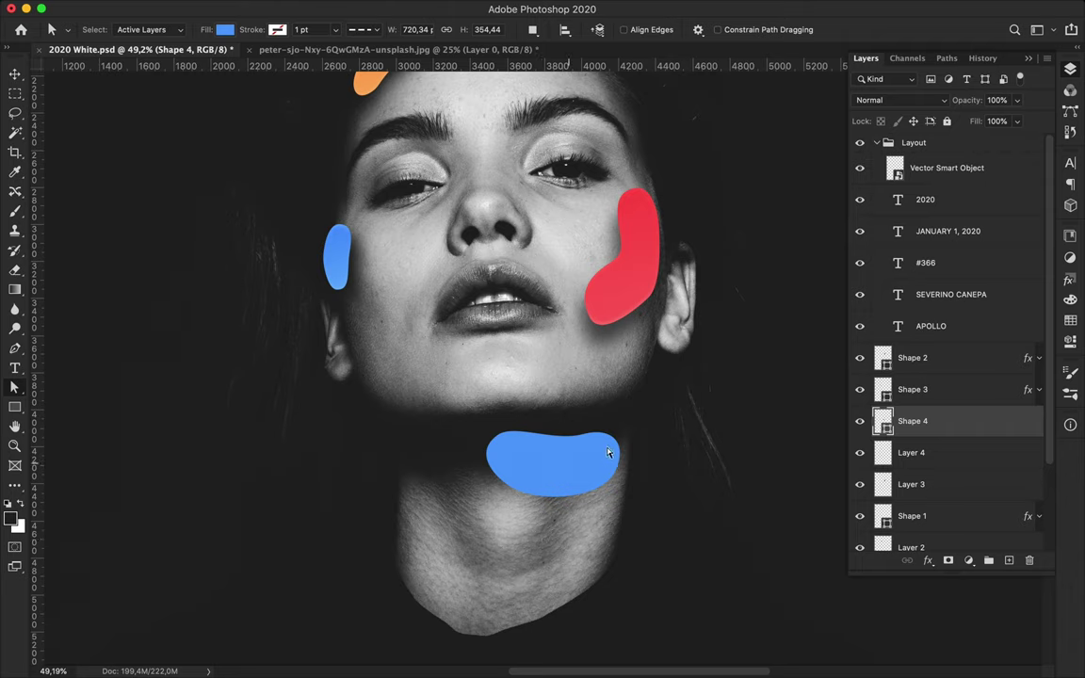
key("ctrl+t")
key("Return")
key("v")
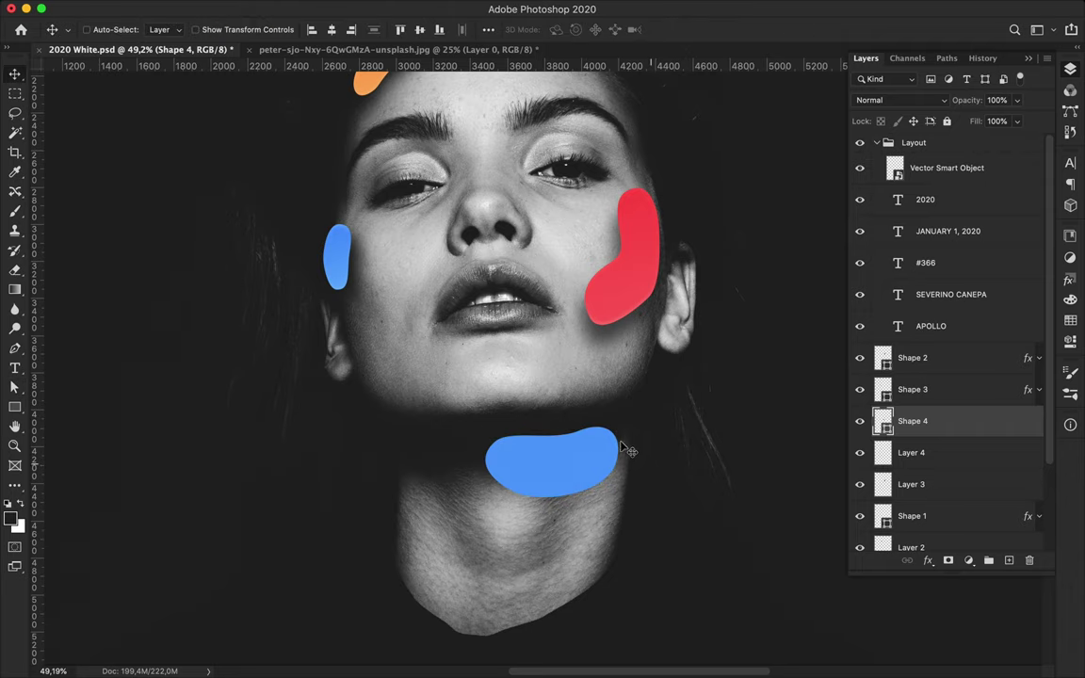
scroll(662, 474, "up", 2)
right_click(904, 421)
left_click(885, 378)
- Set the chin blob's fill colour to bright green
key("a")
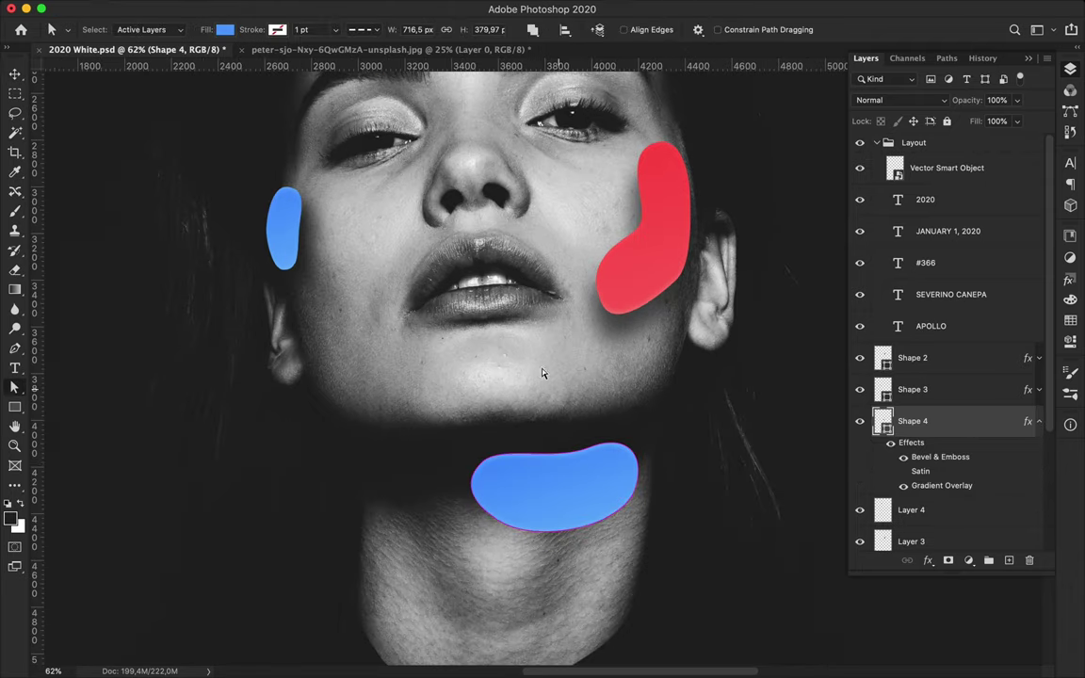
left_click(224, 29)
left_click(319, 60)
left_click_drag(702, 512, 720, 579)
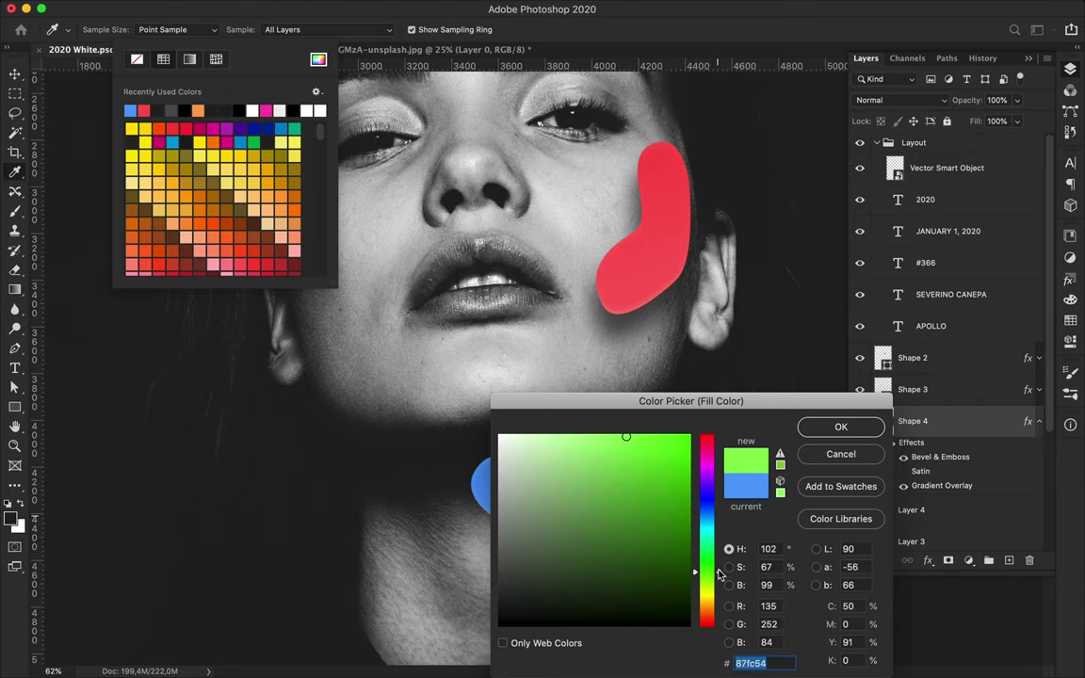
left_click(841, 426)
scroll(496, 383, "up", 3)
key("Escape")
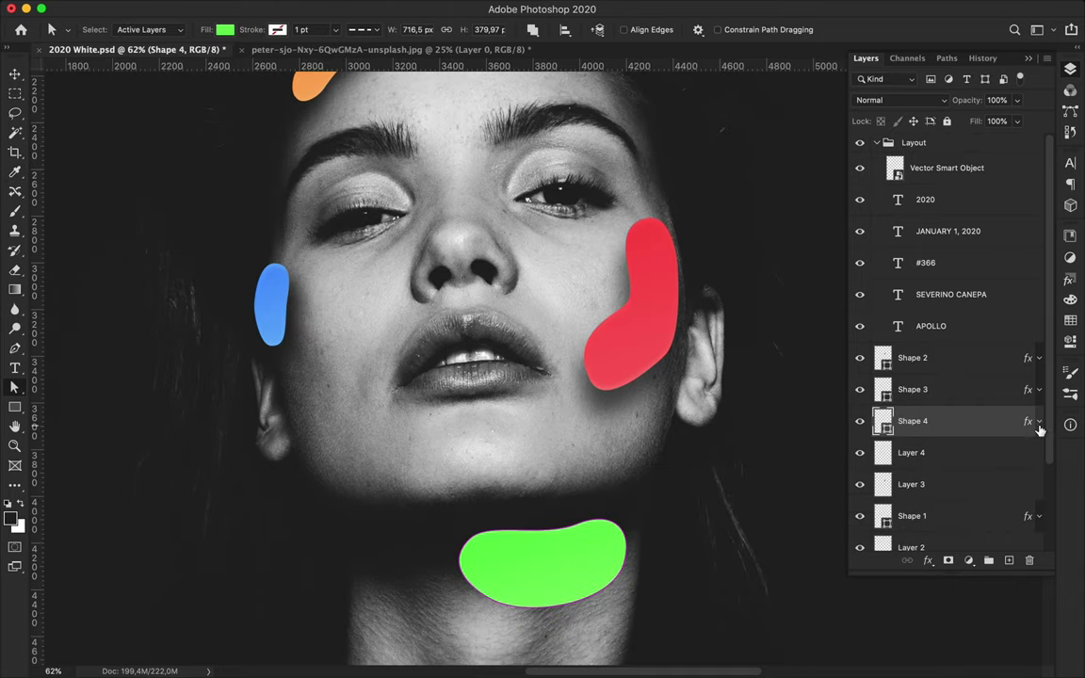
- Add a layer mask to the green blob and try a gradient fade, then undo it
key("v")
left_click(948, 560)
key("g")
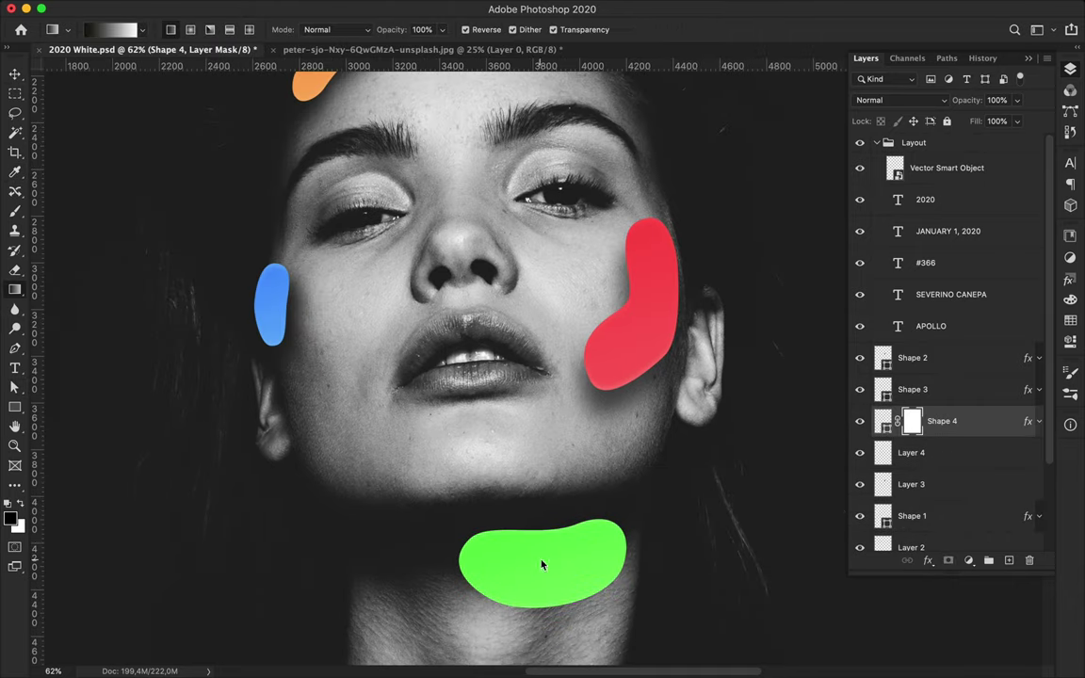
left_click_drag(530, 518, 533, 547)
left_click_drag(475, 471, 521, 528)
key("ctrl+z")
key("v")
key("i")
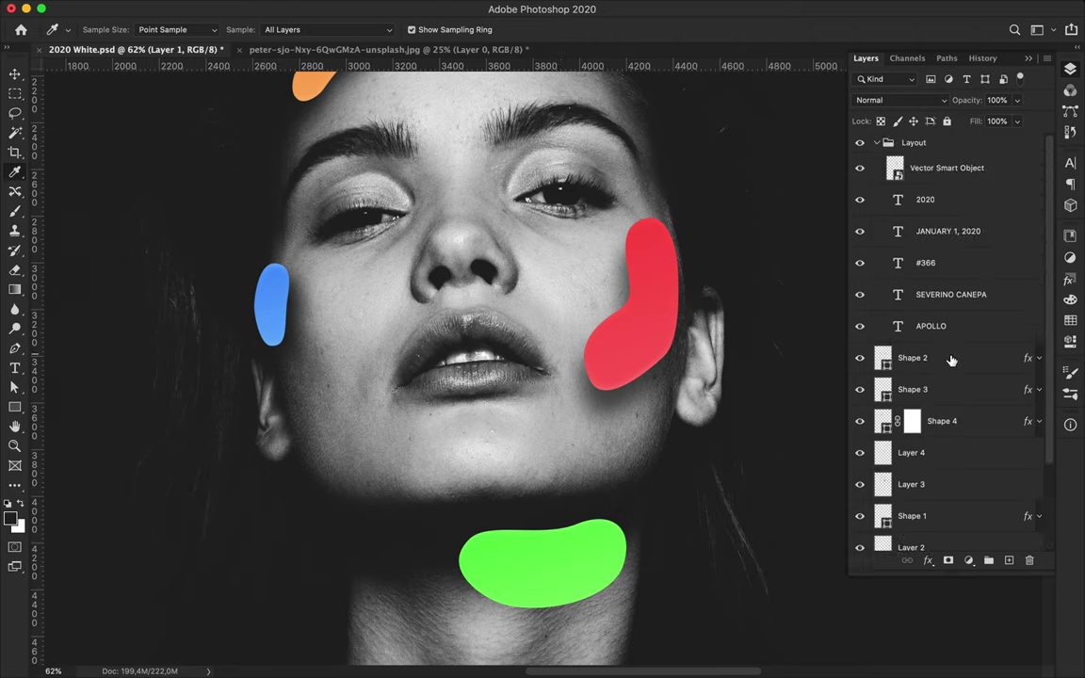
- On a new layer above the green blob, brush soft black shading just below the chin
key("v")
left_click(588, 553)
key("ctrl+shift+alt+n")
key("b")
left_click_drag(405, 386, 489, 388)
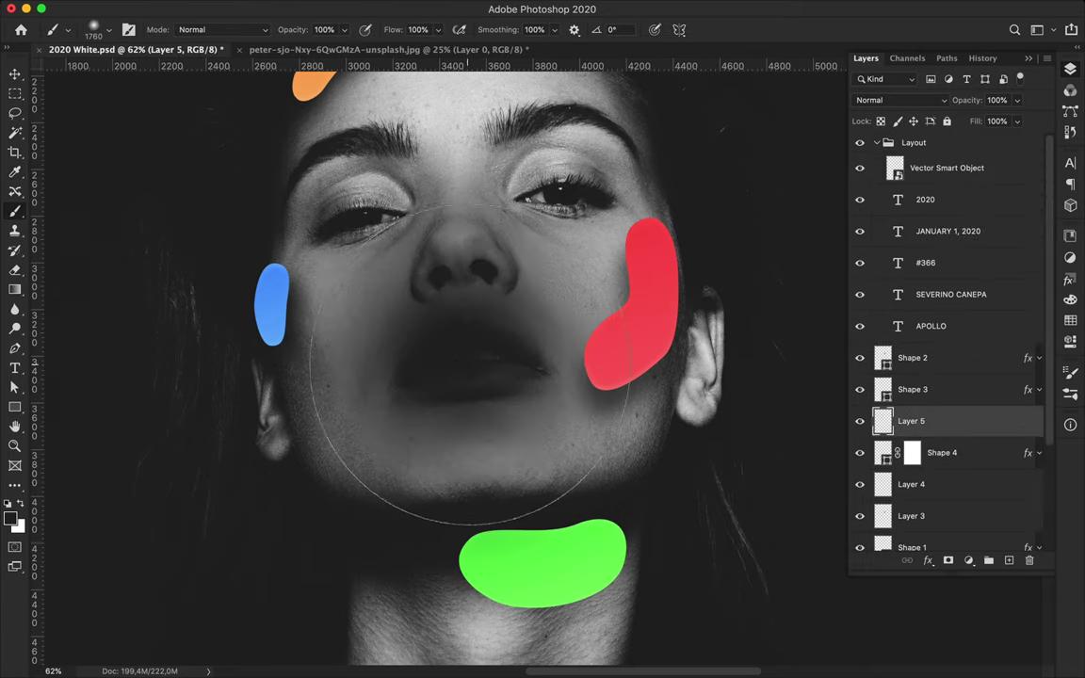
key("ctrl+z")
left_click(99, 30)
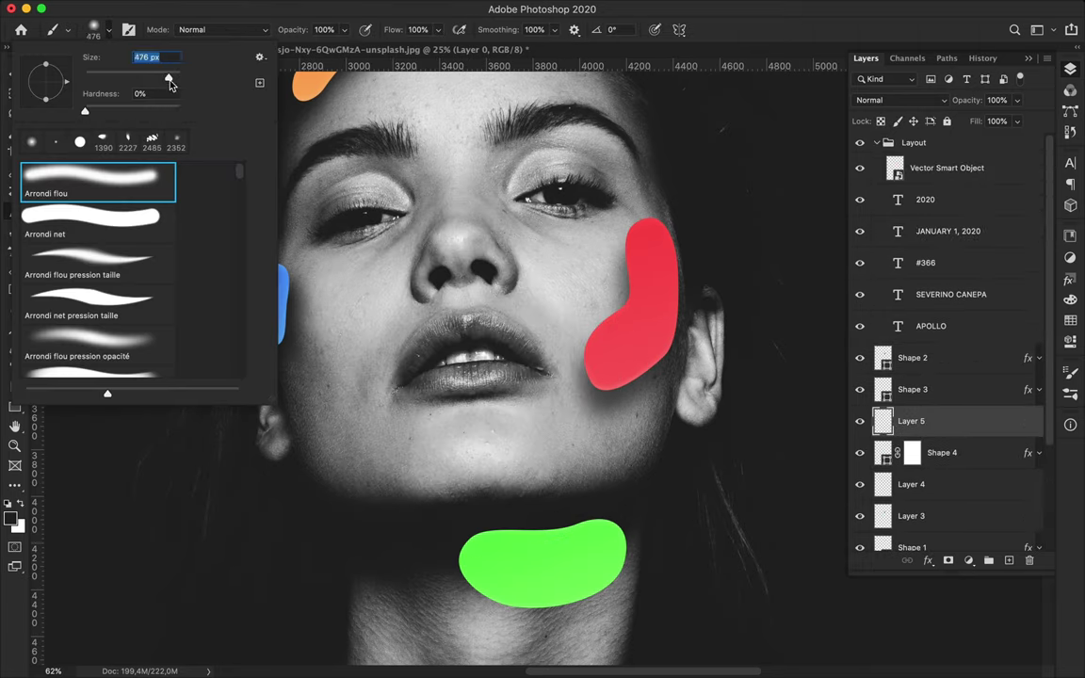
left_click_drag(414, 400, 453, 499)
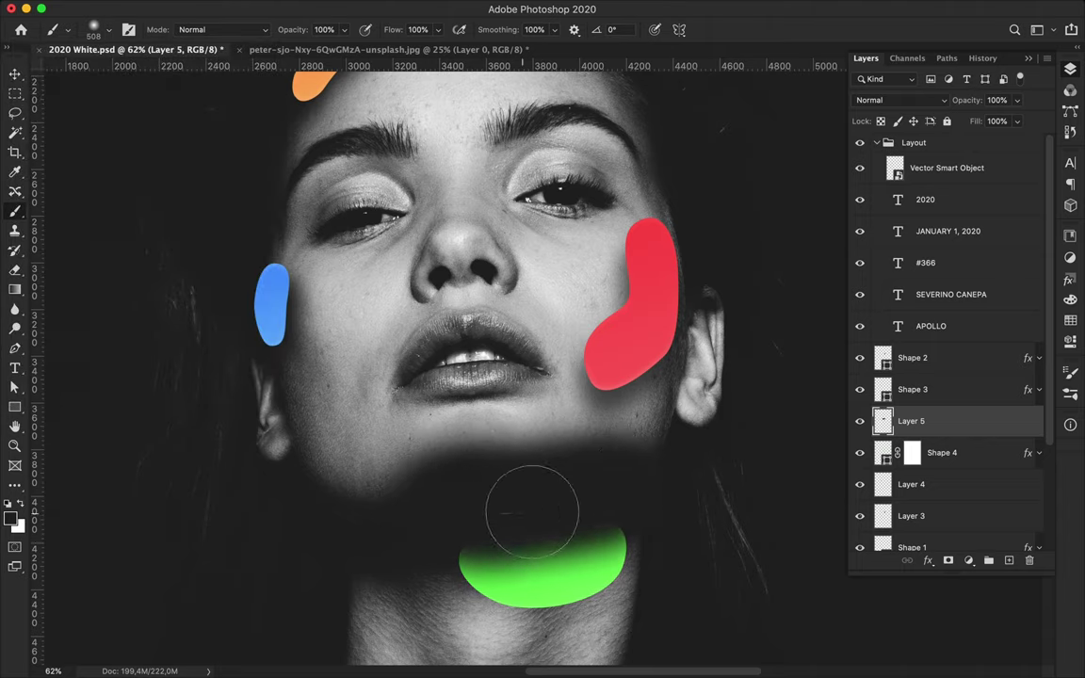
- Clip the dark shading to the green blob and delete the blob's layer mask
key("v")
left_click(919, 438, "alt")
left_click_drag(912, 455, 1029, 560)
key("Return")
- Move the green blob slightly lower under the chin
left_click(946, 454)
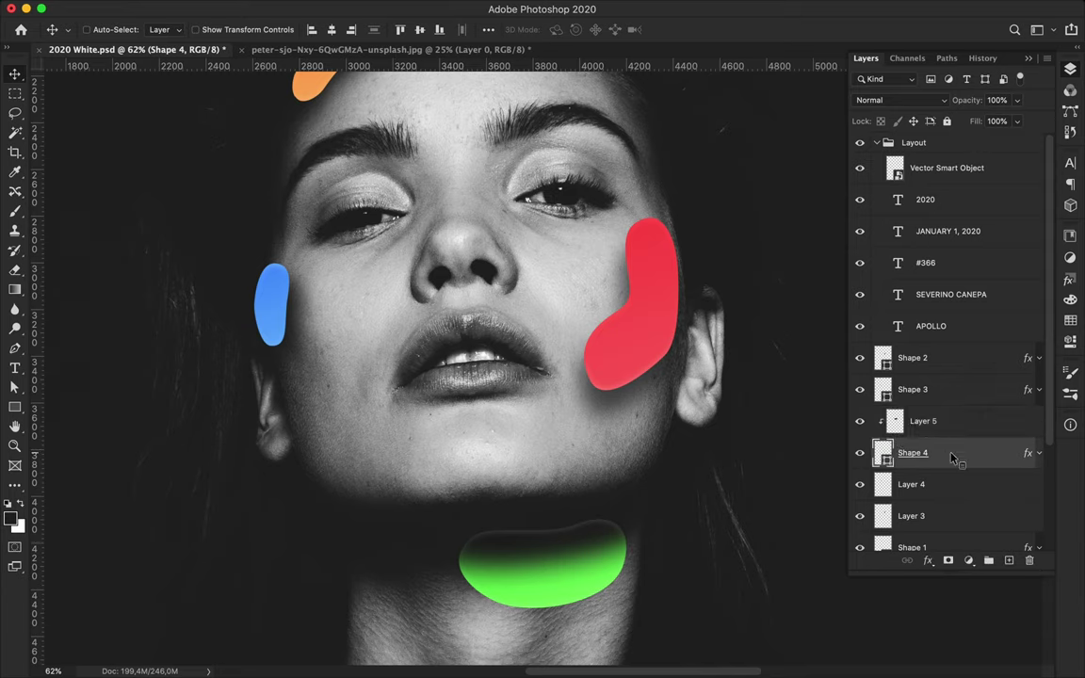
right_click(946, 454)
left_click(791, 264)
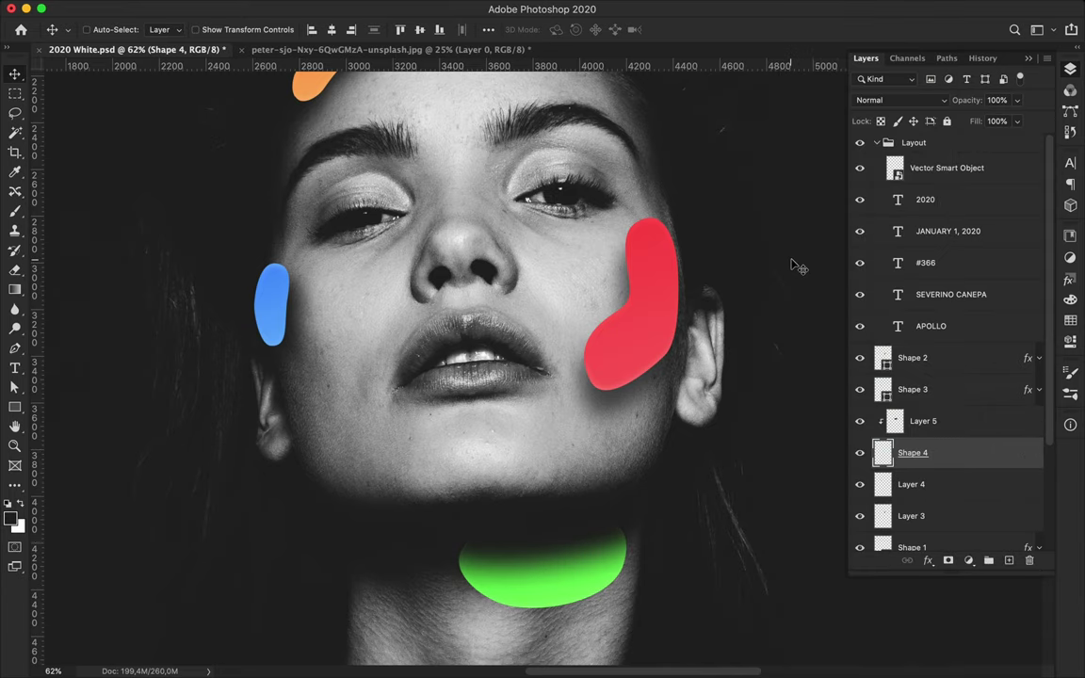
scroll(546, 325, "down", 2)
left_click_drag(551, 516, 554, 532)
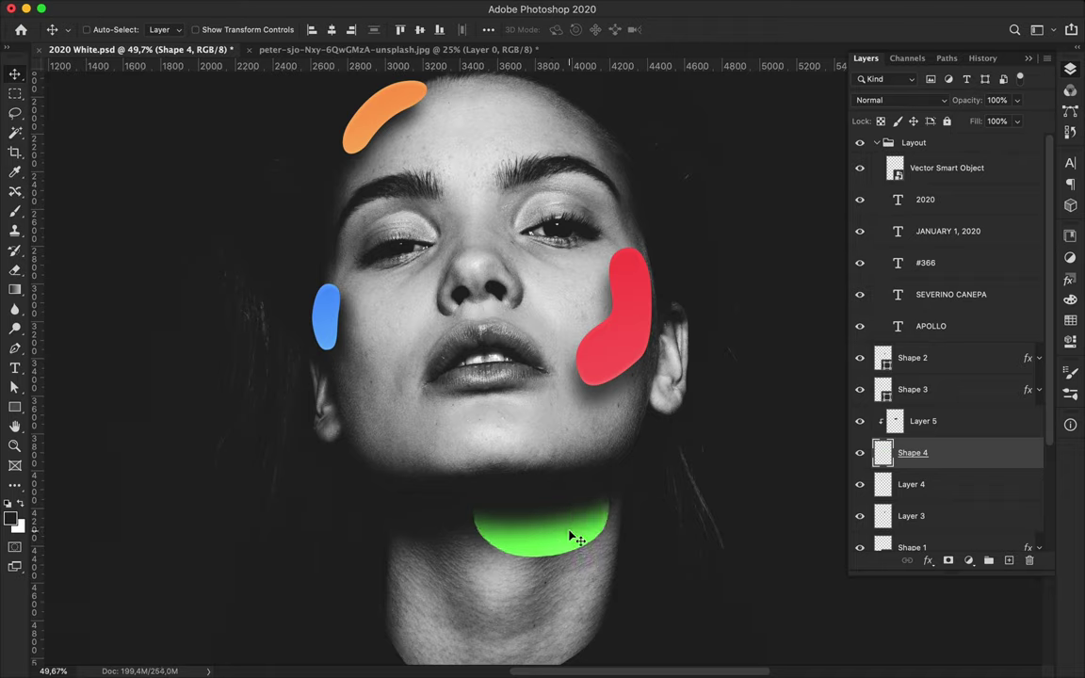
- Add a new layer below the green blob, load the blob outline and brush inside it
left_click(1009, 560, "ctrl")
key("alt+bracketright")
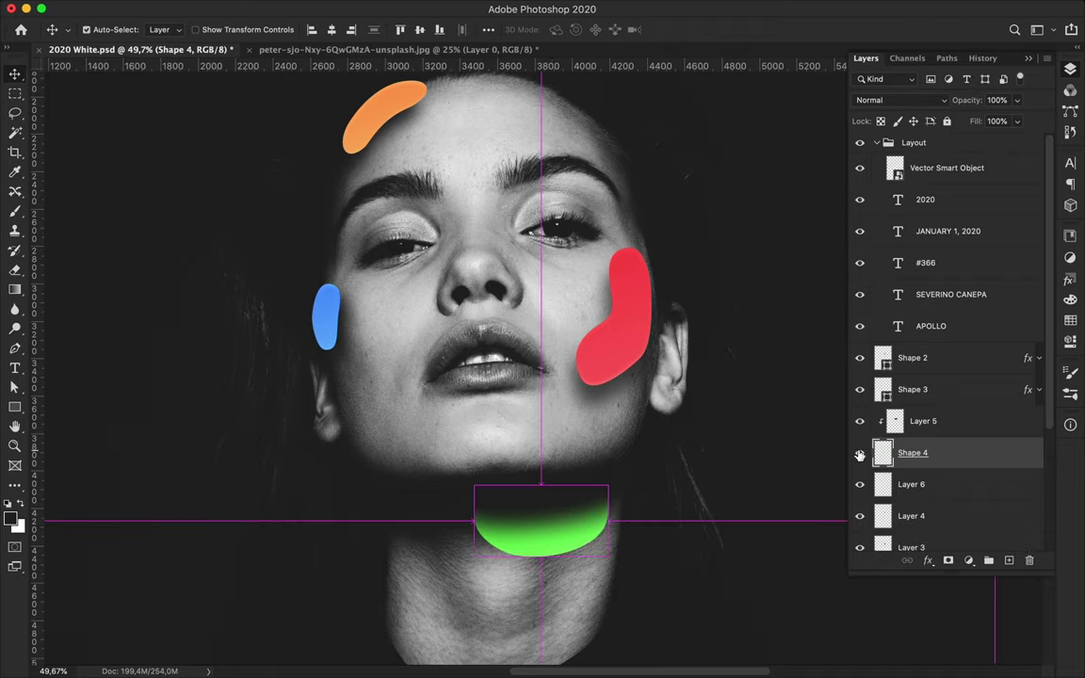
left_click(911, 484)
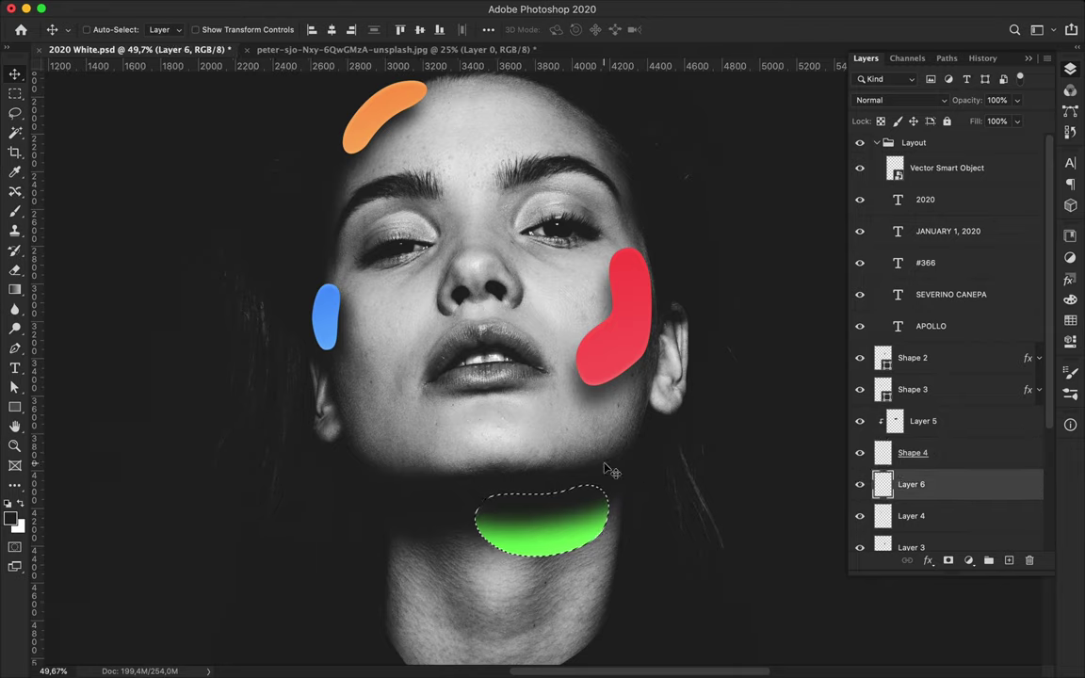
key("b")
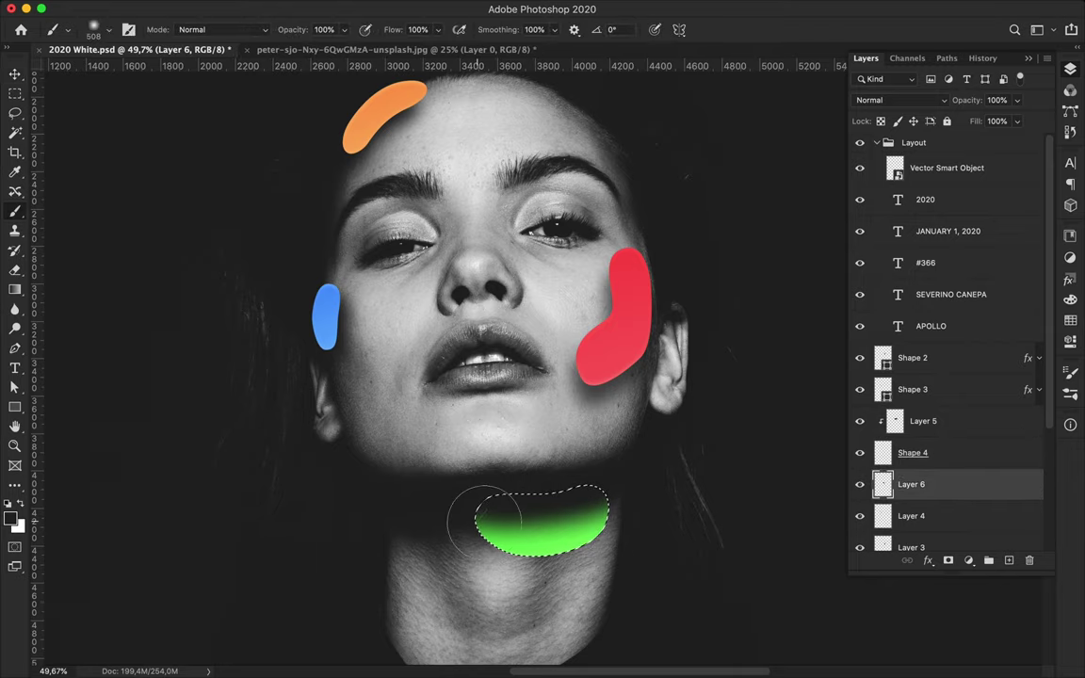
key("m")
key("super+d")
key("v")
left_click(231, 7)
mouse_move(255, 248)
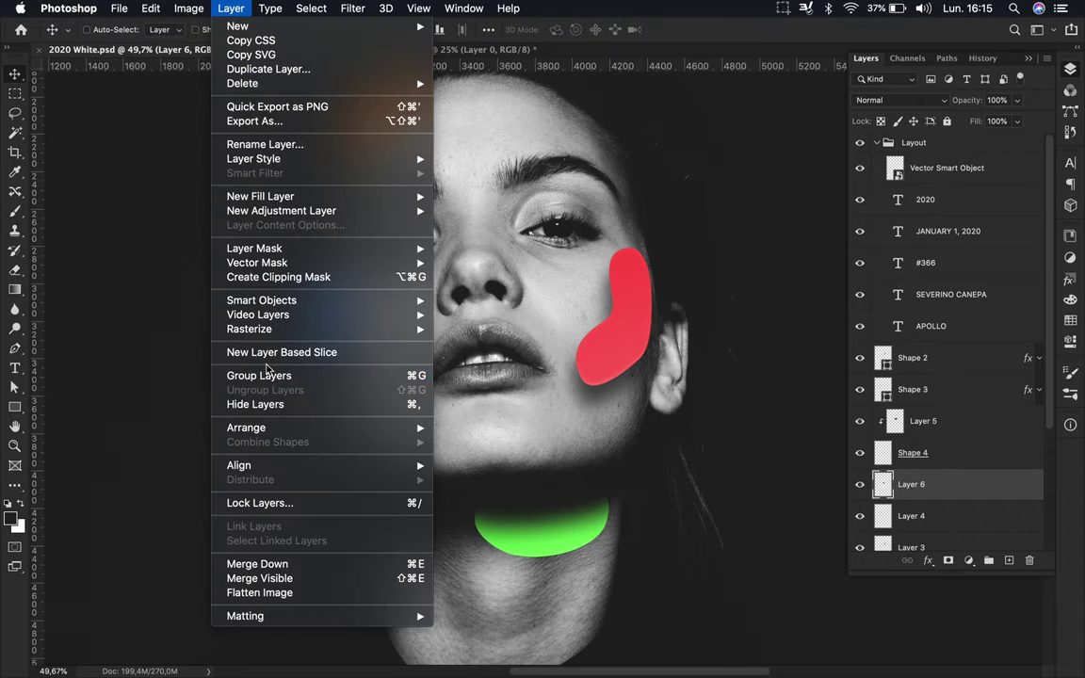
left_click(495, 354)
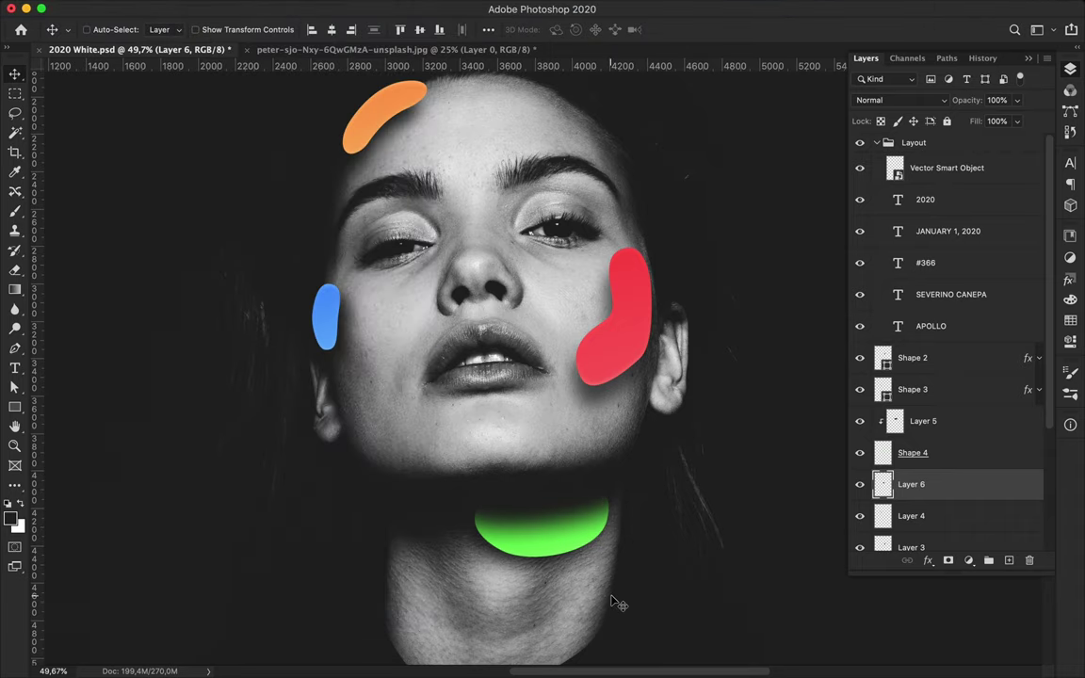
- Select the dark shading layer on the green blob and nudge it slightly
scroll(617, 603, "up", 2)
scroll(617, 603, "up", 1)
key("b")
left_click(923, 421)
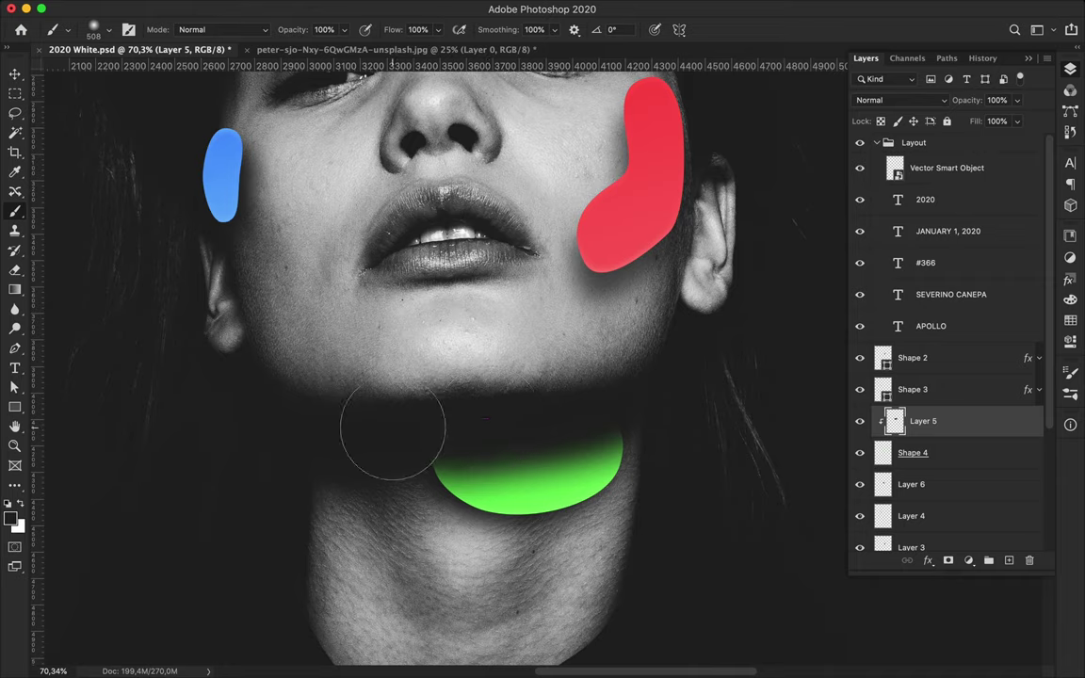
key("v")
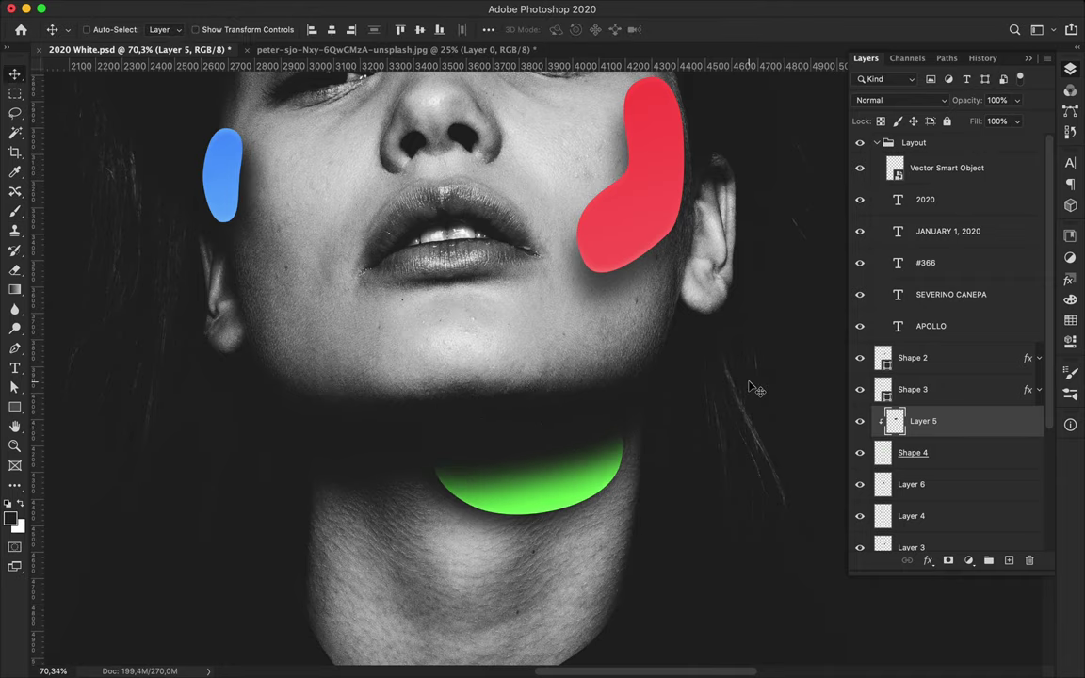
left_click_drag(499, 426, 504, 432)
- Select Layer 2 lower in the layer stack
scroll(653, 491, "down", 5)
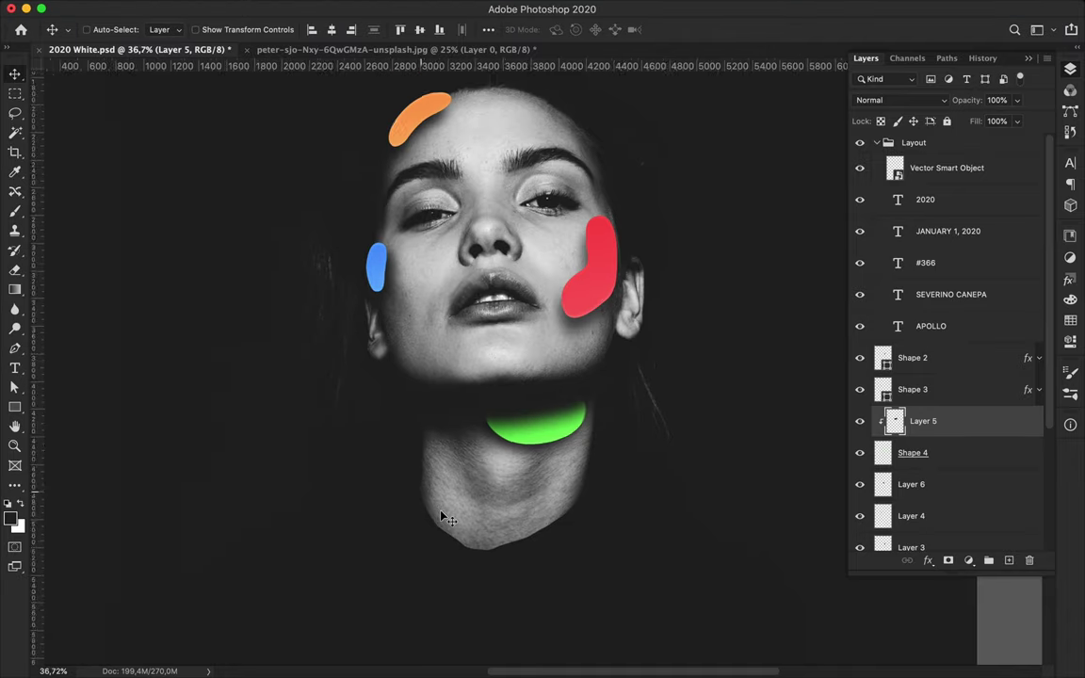
scroll(441, 516, "up", 5)
scroll(443, 517, "up", 3)
scroll(442, 517, "up", 2)
scroll(953, 436, "down", 4)
left_click(954, 436)
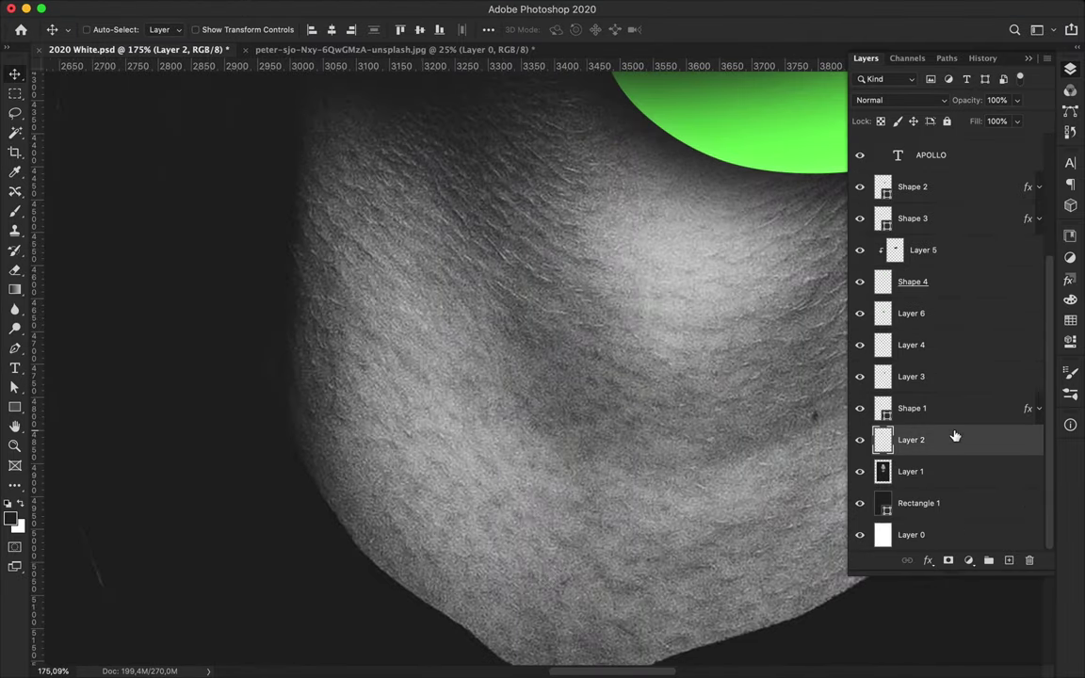
- Add a new layer and start a pen path along the neck's dark edge
key("ctrl+alt+shift+n")
key("p")
scroll(450, 460, "up", 3)
scroll(319, 438, "up", 3)
scroll(215, 430, "up", 2)
left_click(193, 424)
scroll(211, 433, "up", 2)
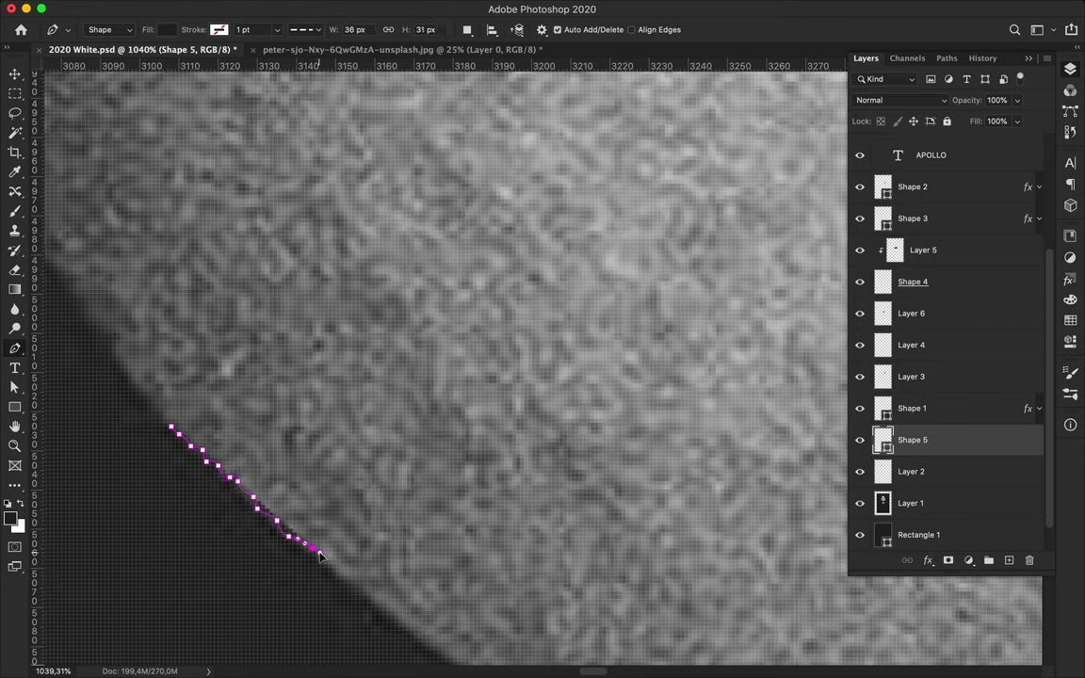
scroll(336, 576, "up", 2)
scroll(285, 588, "up", 1)
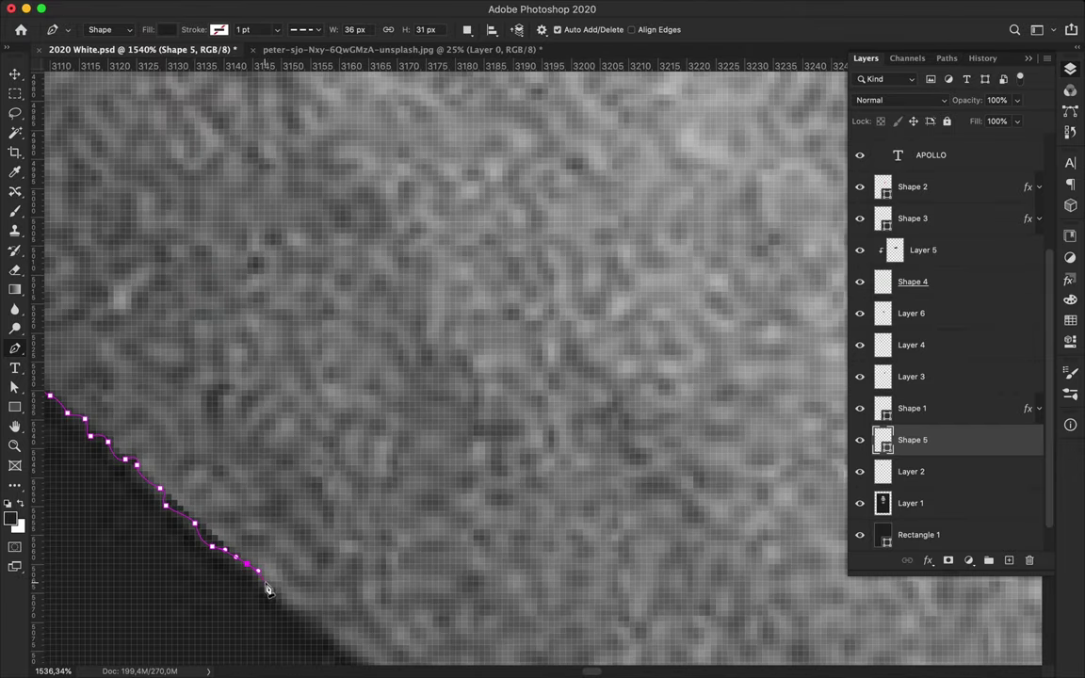
left_click(281, 597)
left_click(317, 610)
- Trace pen anchors down the neck edge, ending with a curved anchor
scroll(317, 612, "down", 3)
left_click(329, 499)
left_click(338, 525)
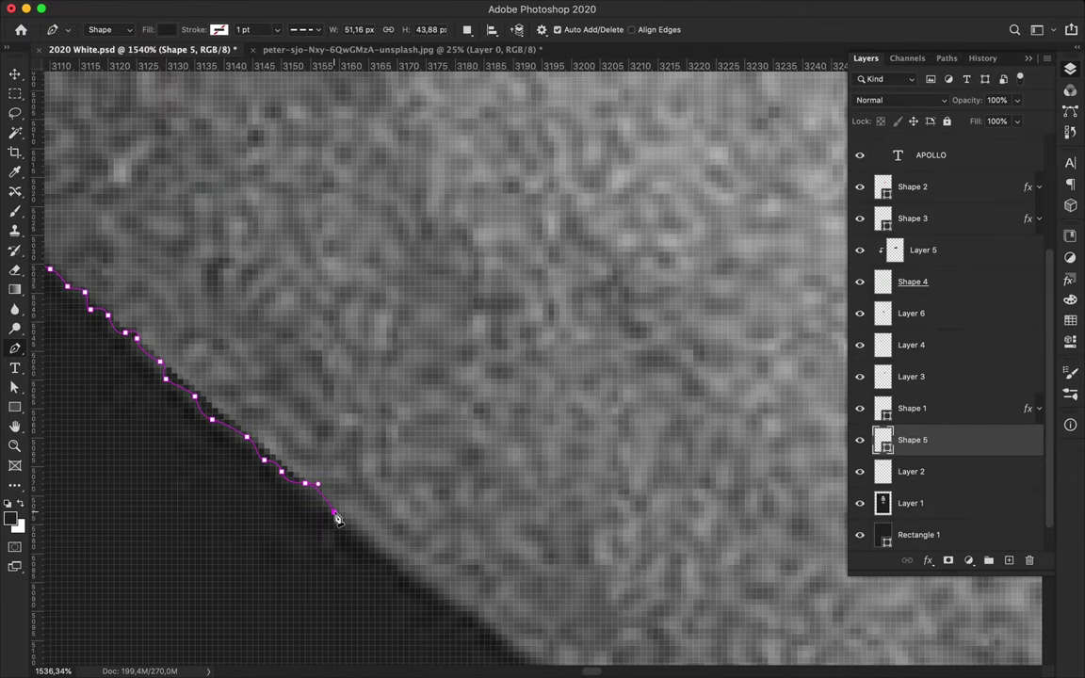
left_click(369, 535)
left_click(409, 564)
left_click(430, 571)
left_click_drag(456, 599, 479, 621)
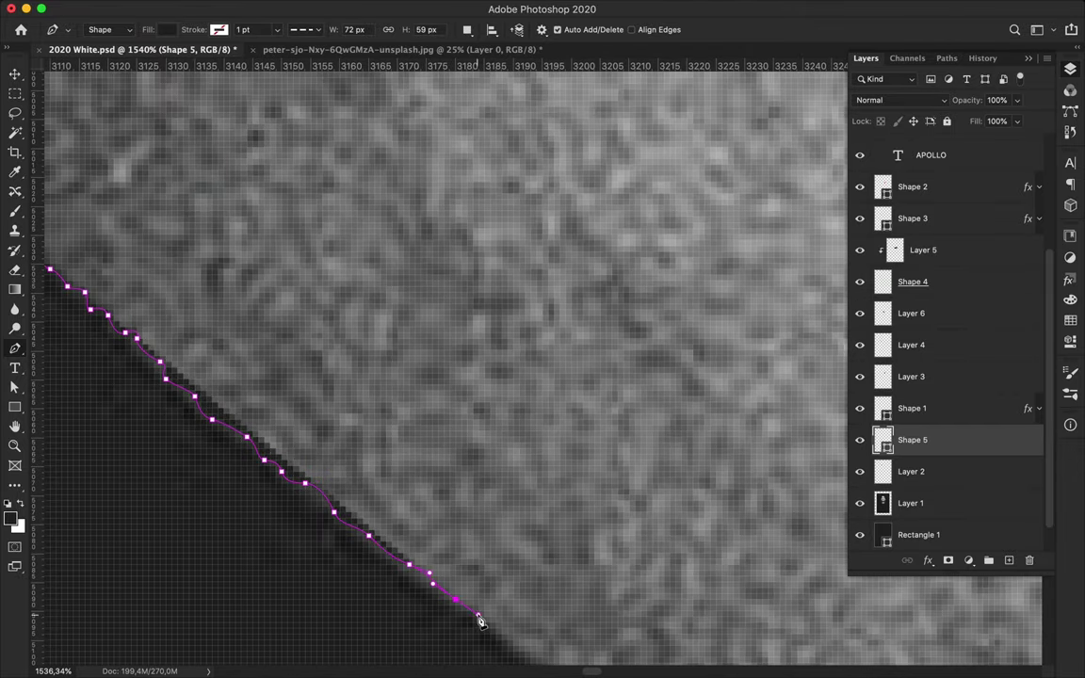
- Curve the outline back up across the neck and close it into an S-shaped blob
scroll(499, 637, "down", 1)
scroll(573, 491, "down", 4)
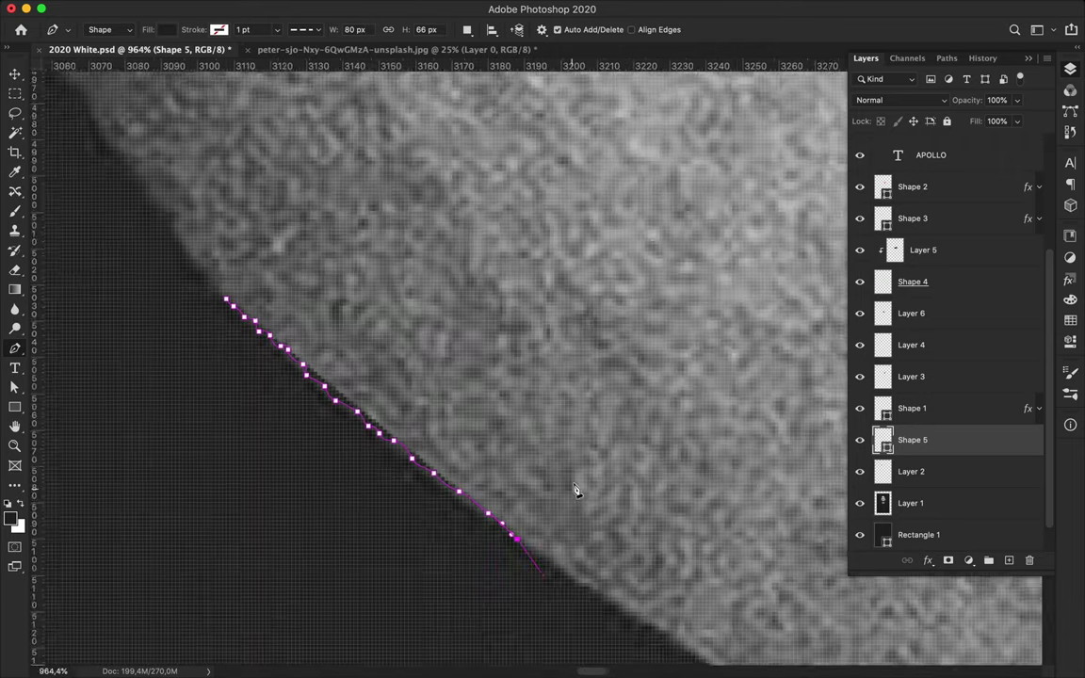
scroll(577, 489, "down", 5)
scroll(576, 489, "down", 5)
scroll(589, 474, "down", 2)
left_click_drag(575, 423, 568, 323)
mouse_move(500, 283)
left_mouse_down()
mouse_move(506, 243)
mouse_move(453, 229)
left_mouse_up()
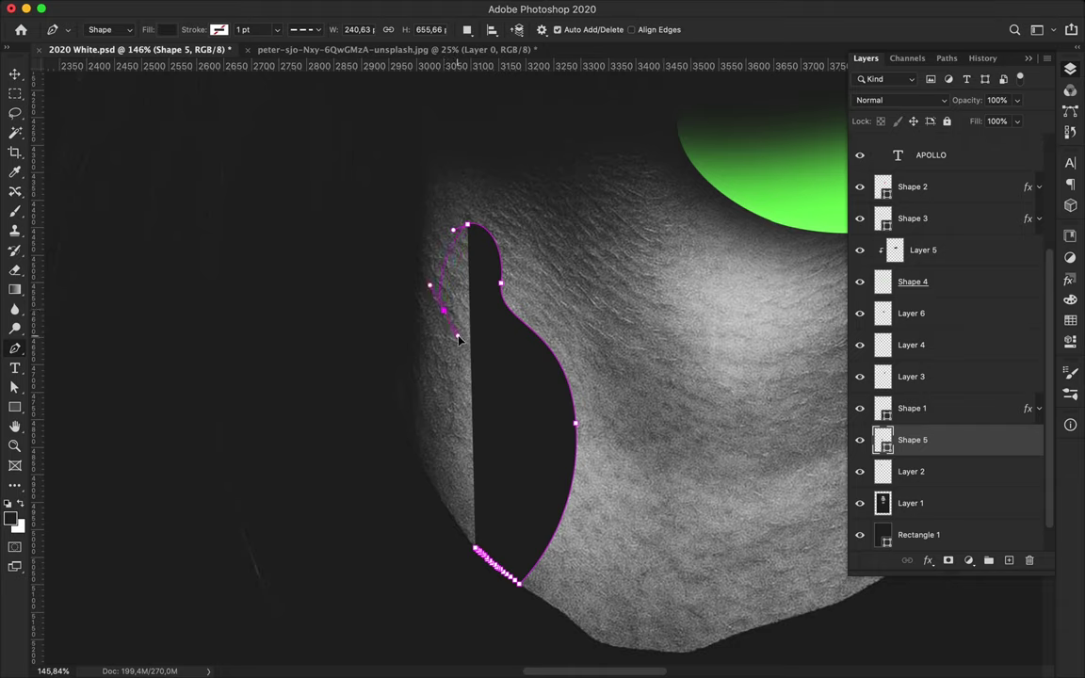
left_click_drag(458, 339, 457, 338)
left_click_drag(473, 546, 464, 562)
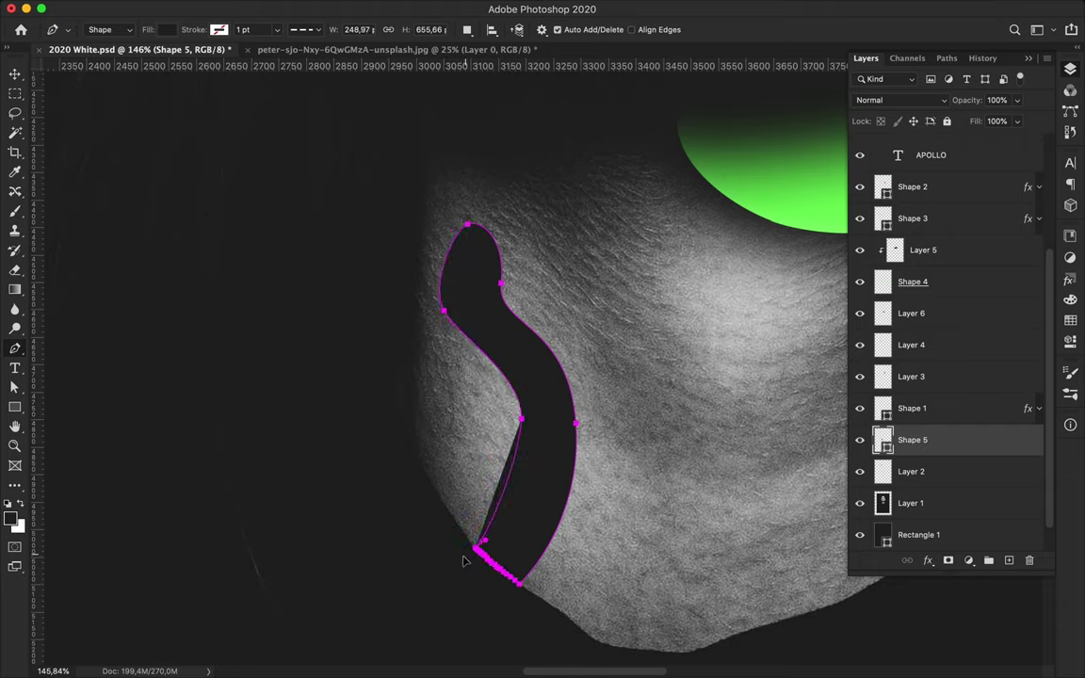
- Reshape the blob's upper-left and middle curves with Direct Selection
key("a")
left_click_drag(460, 273, 456, 339)
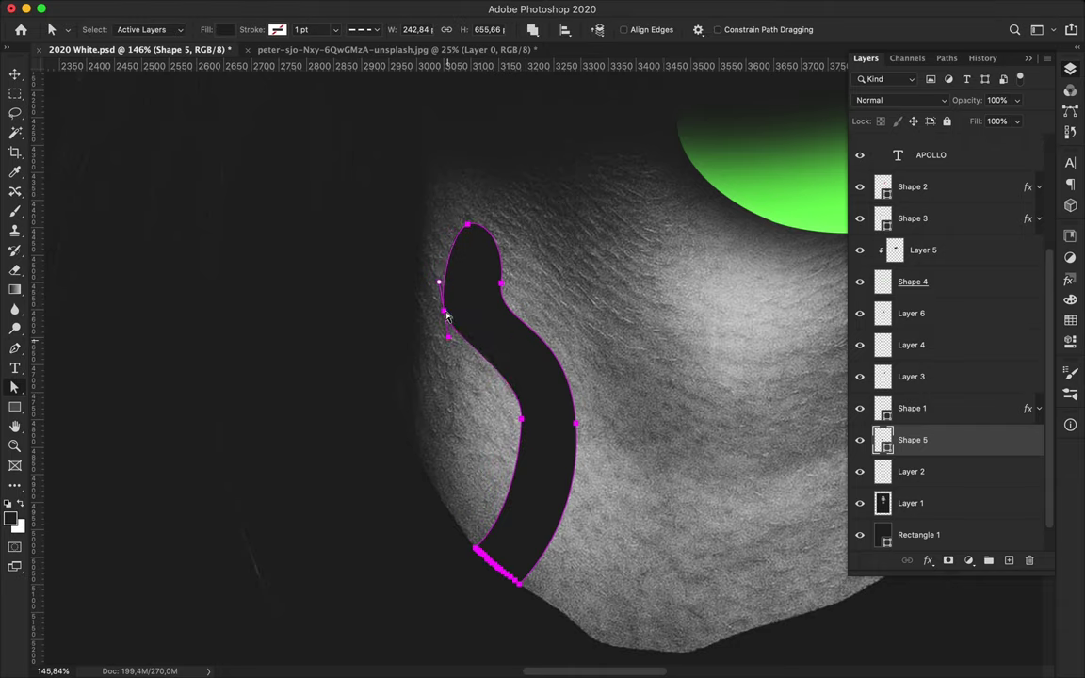
left_click_drag(443, 293, 446, 344)
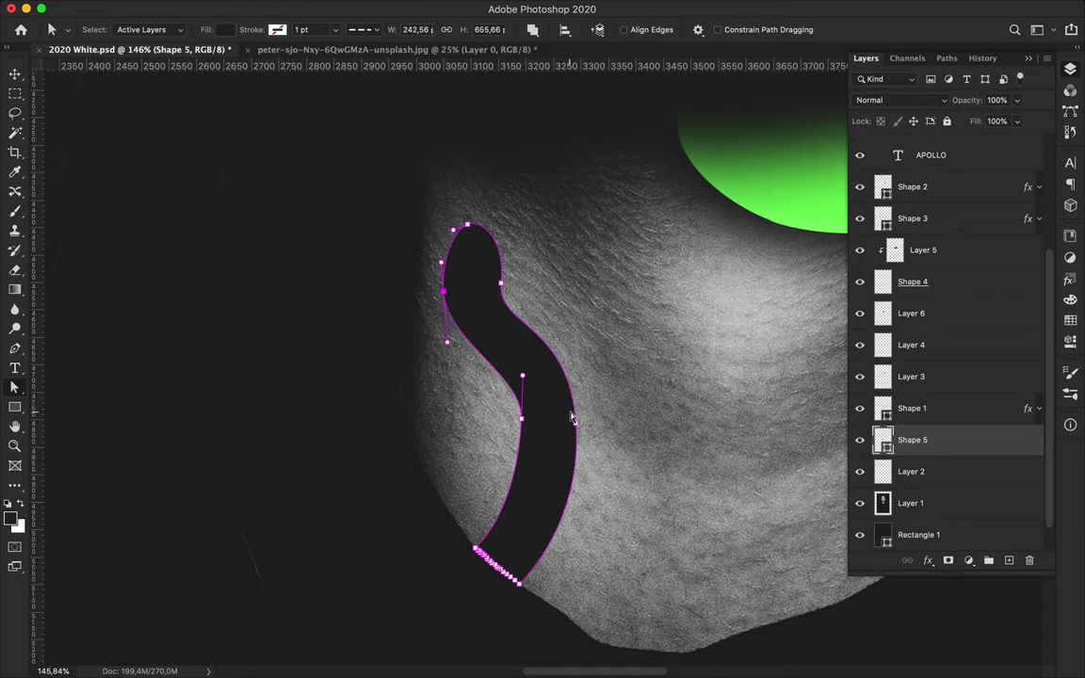
left_click(676, 430)
left_click(497, 328)
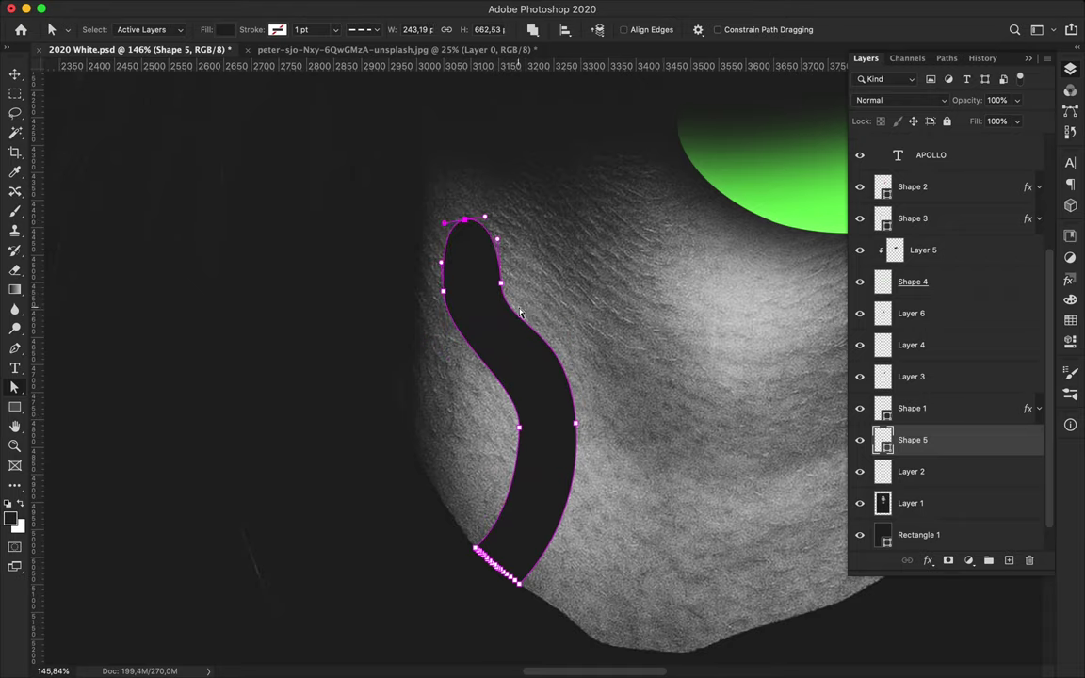
- Fill the S-shaped blob with yellow
left_click(224, 29)
left_click(133, 107)
left_click(318, 59)
left_click_drag(713, 610, 713, 598)
left_click(841, 427)
- Paste the copied bevel, satin and gradient layer style onto the yellow blob
right_click(952, 440)
left_click(789, 443)
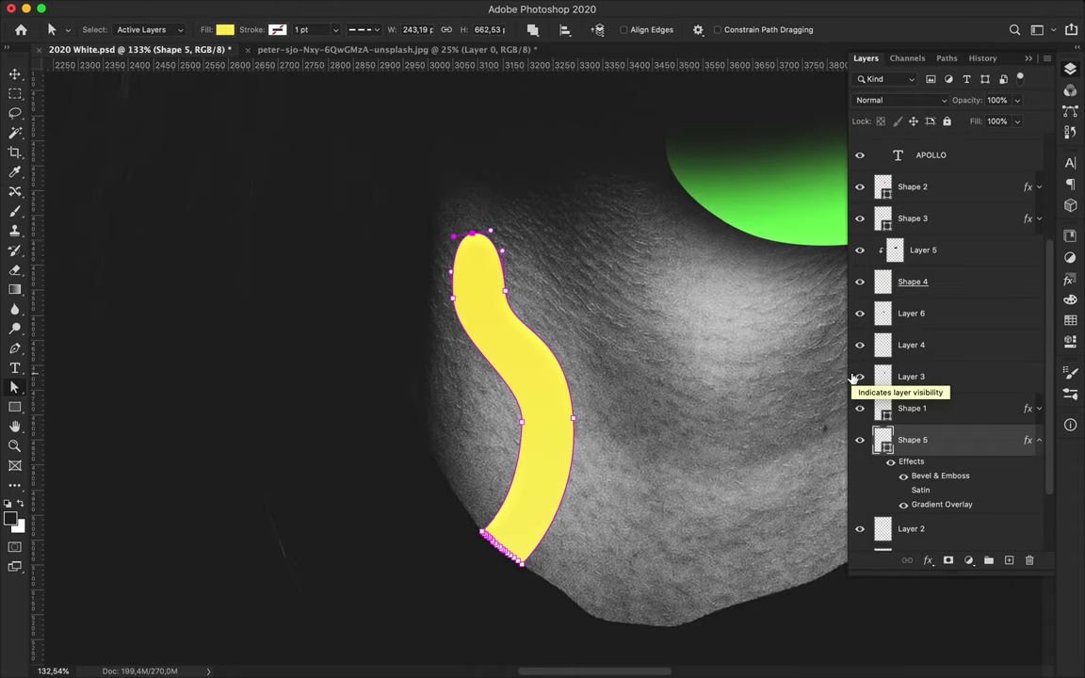
scroll(538, 392, "down", 2)
scroll(527, 358, "down", 2)
- Check anchors on the yellow blob's outline, then deselect its path
left_click(513, 307)
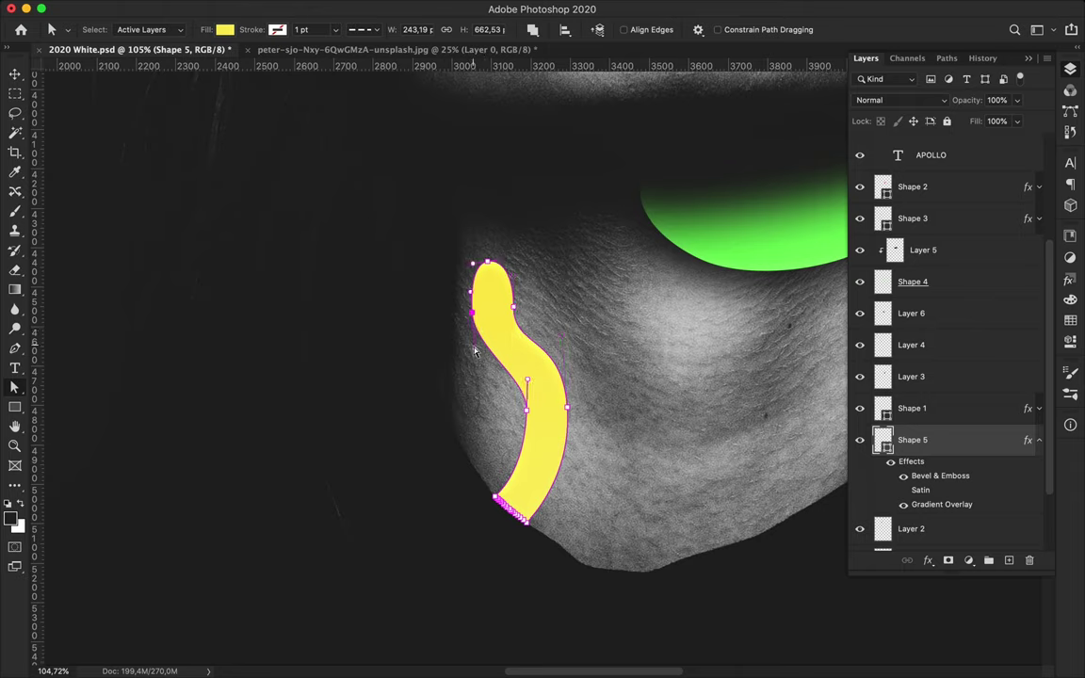
scroll(474, 365, "down", 1)
left_click(527, 416)
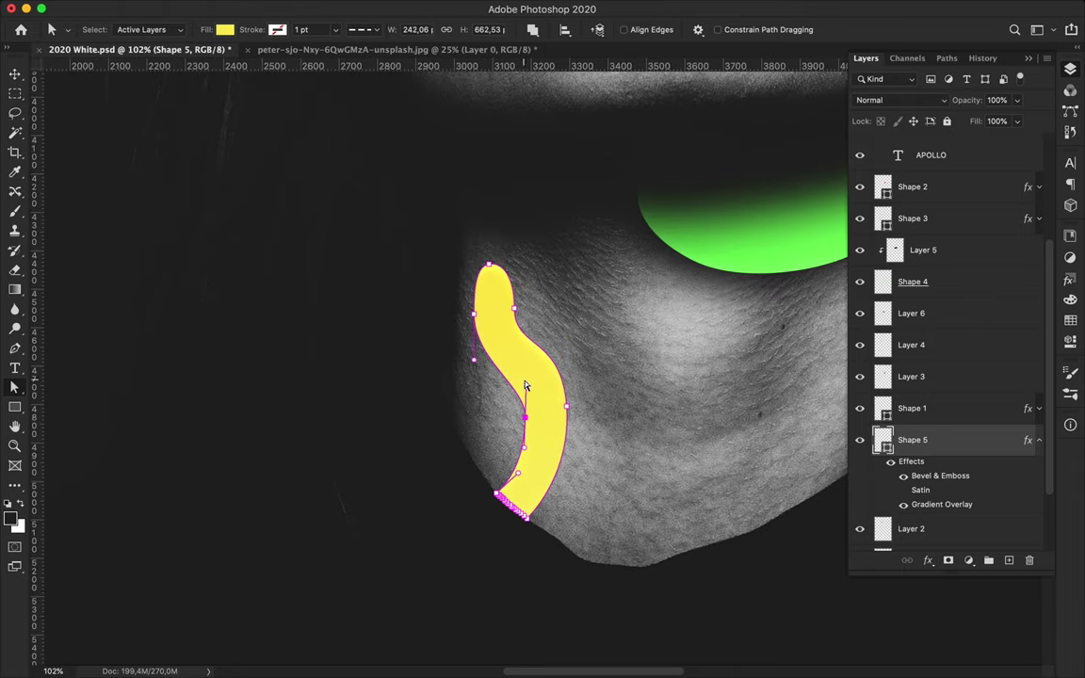
left_click(593, 378)
scroll(593, 357, "down", 2)
scroll(594, 332, "down", 2)
scroll(538, 412, "up", 5)
- Add a layer clipped to the yellow blob and load the blob's outline as a selection
scroll(565, 396, "up", 2)
left_click(1009, 561)
key("b")
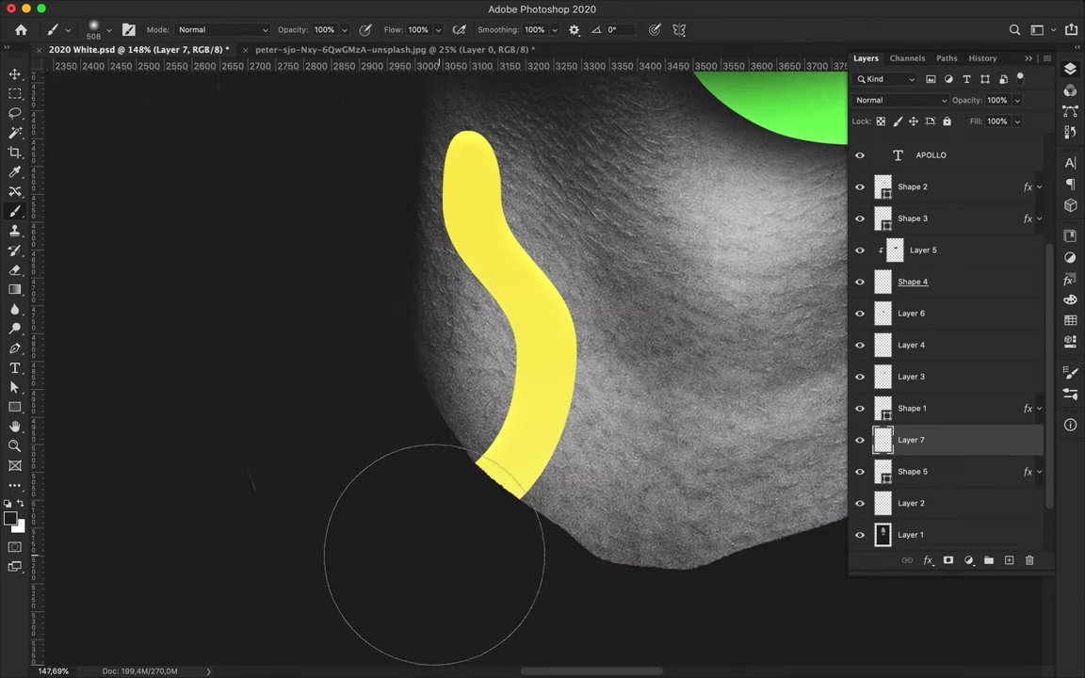
key("v")
left_click(925, 455, "alt")
scroll(543, 431, "down", 3)
left_click(882, 471, "ctrl")
left_click(911, 503)
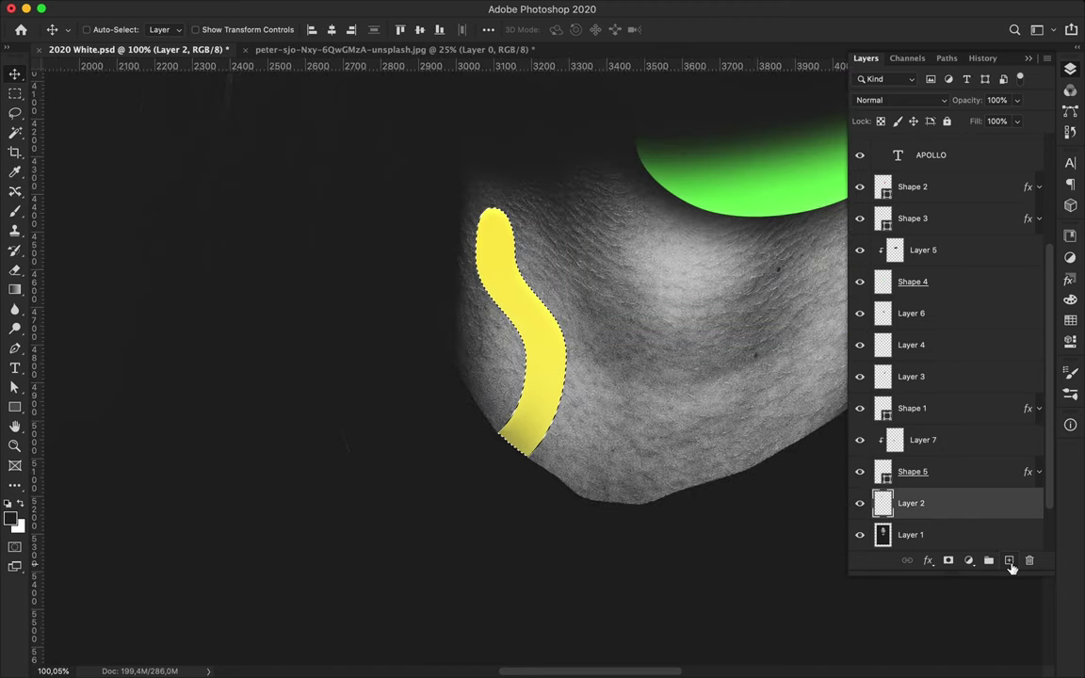
- Paint a soft shadow inside the blob outline on a new layer and shift it down
left_click(1009, 560)
key("b")
left_click_drag(520, 460, 508, 283)
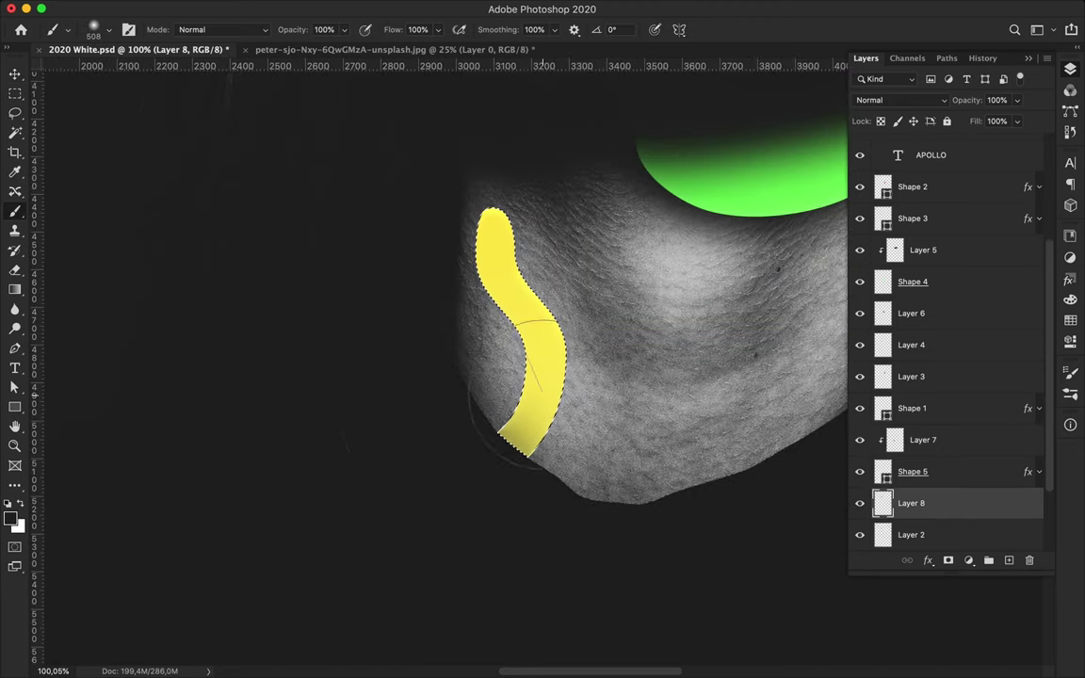
key("ctrl+d")
key("m")
left_click(395, 8)
key("Escape")
key("v")
left_click_drag(555, 351, 540, 382)
- Warp the bottom edge of the green blob and restore its fill to 100%
scroll(612, 365, "down", 3)
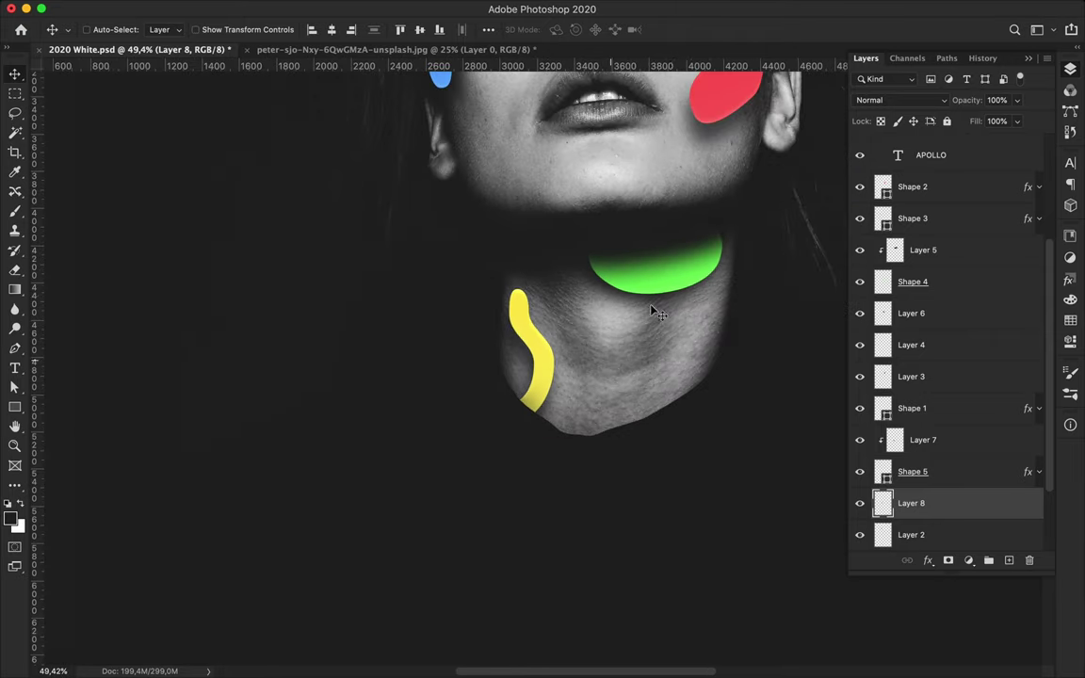
left_click(654, 287, "ctrl")
key("ctrl+t")
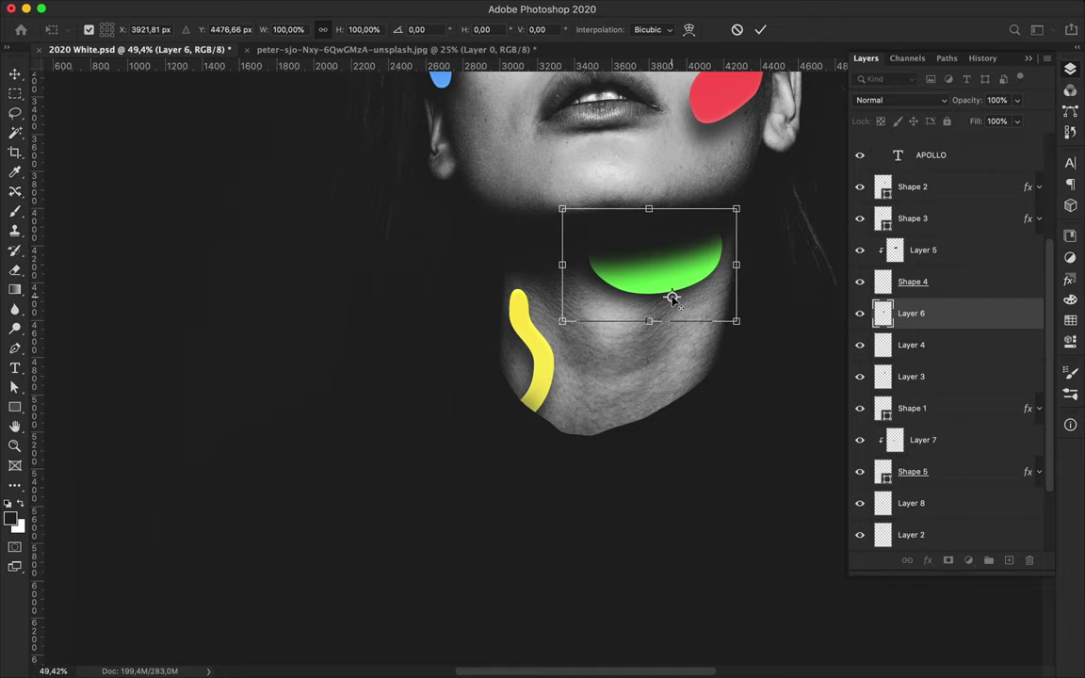
right_click(695, 296)
left_click(730, 395)
left_click_drag(678, 321, 676, 335)
key("Return")
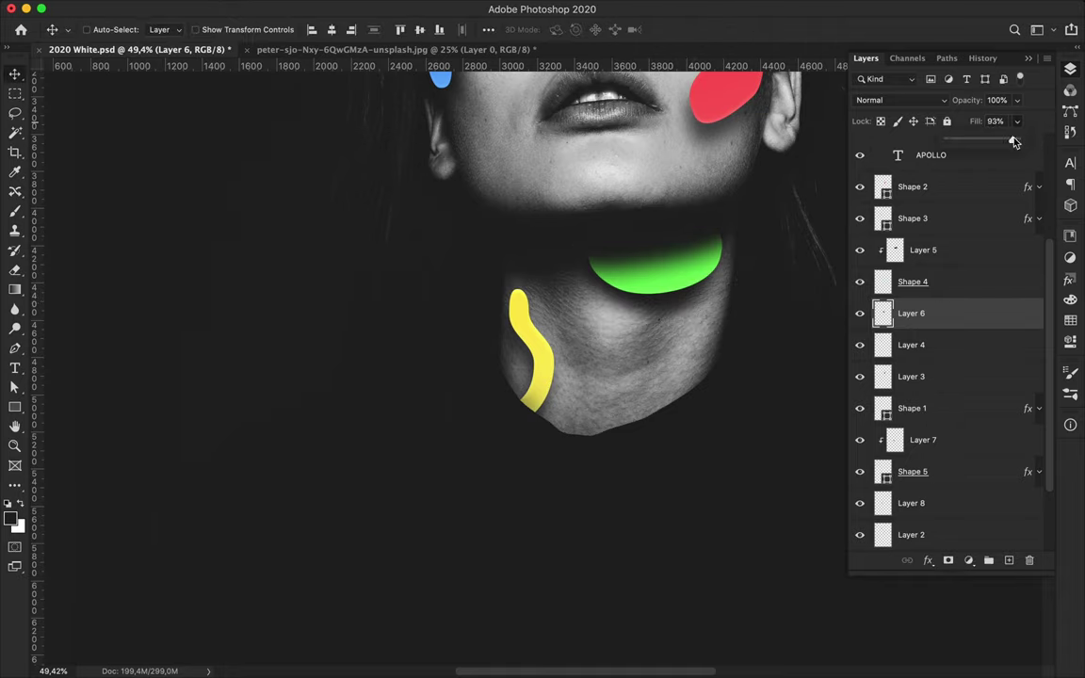
left_click_drag(1014, 141, 1026, 142)
- Warp the yellow blob's shadow and fit the whole poster in view
left_click(522, 353, "ctrl")
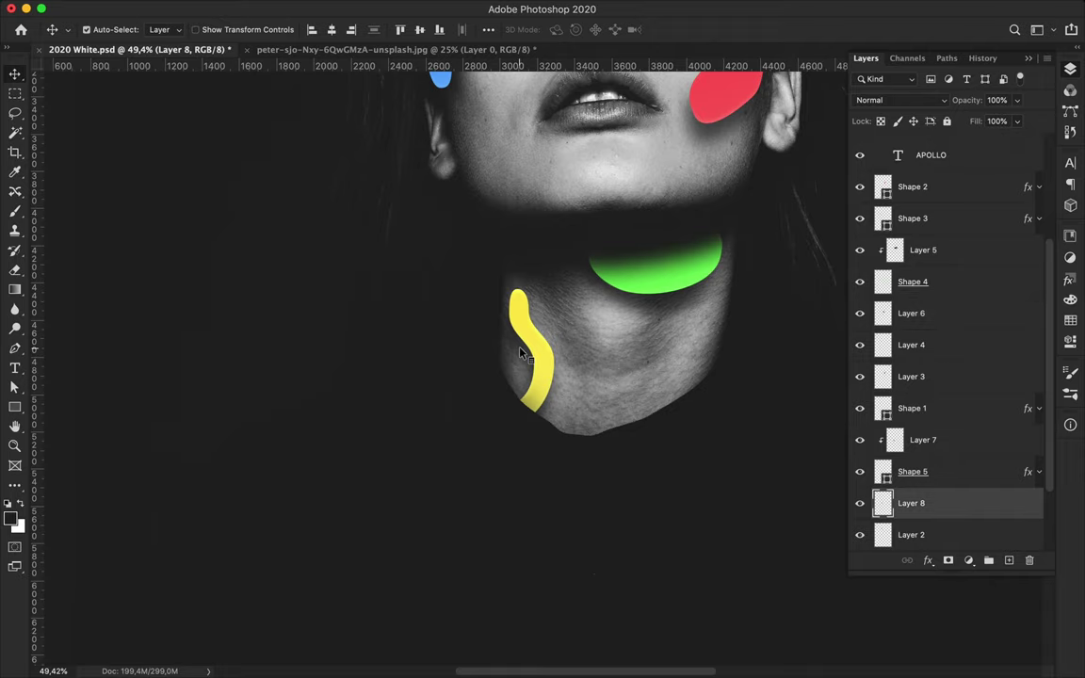
key("ctrl+t")
right_click(525, 364)
left_click(547, 372)
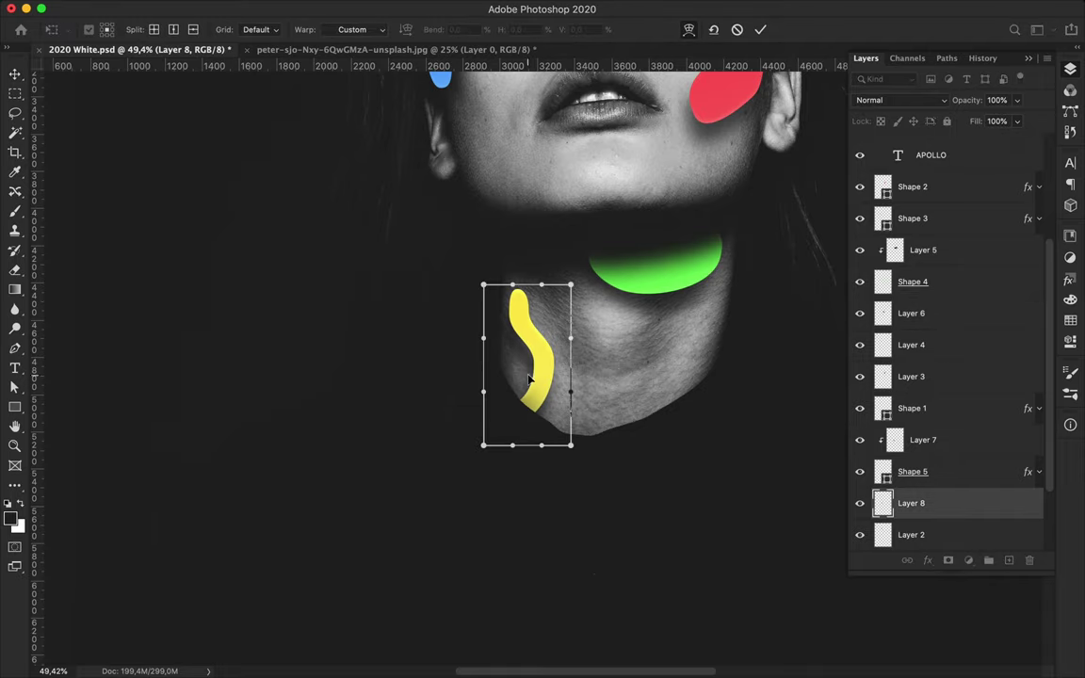
key("Return")
scroll(718, 325, "up", 5)
scroll(717, 325, "right", 2)
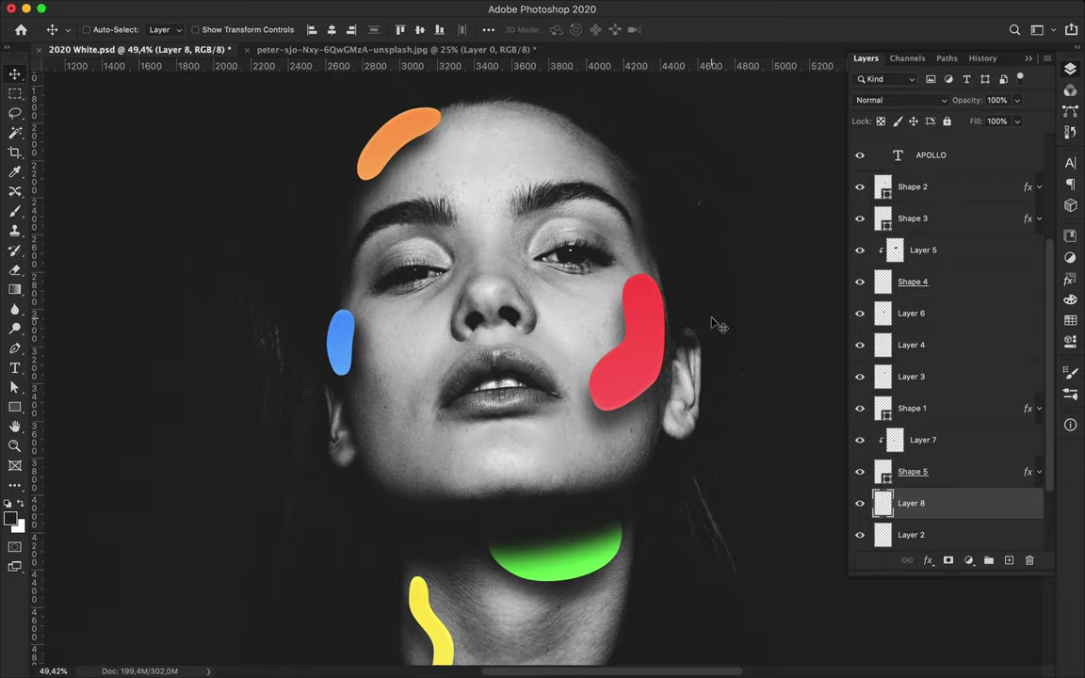
scroll(716, 323, "up", 3)
scroll(715, 323, "up", 3)
scroll(758, 280, "up", 3)
scroll(758, 279, "up", 1)
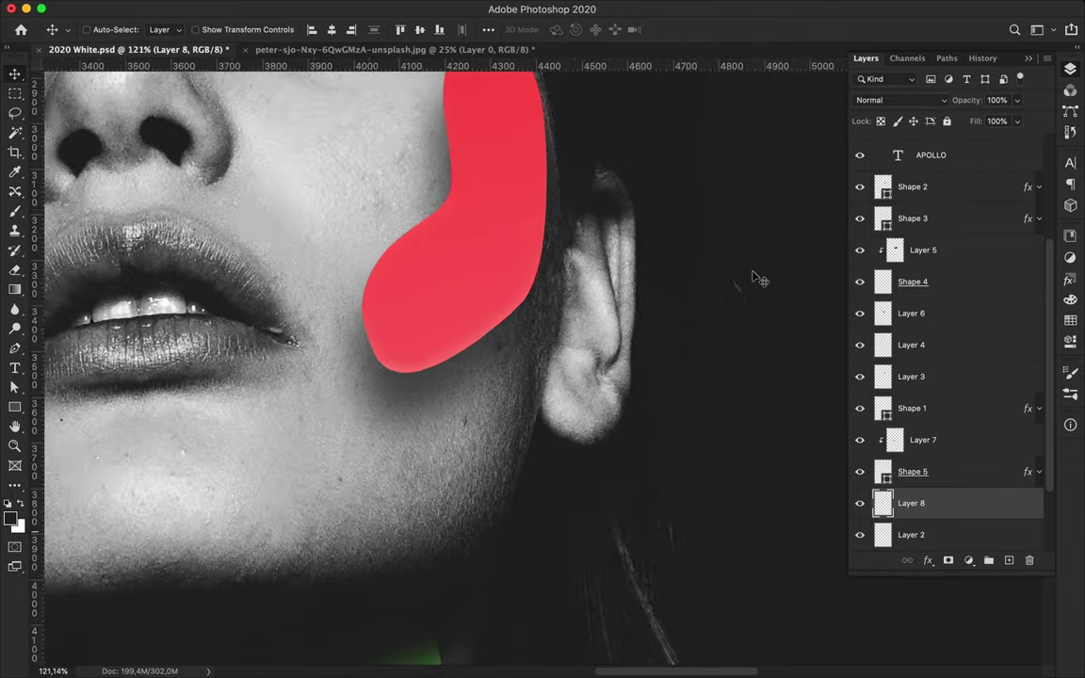
scroll(758, 280, "down", 6)
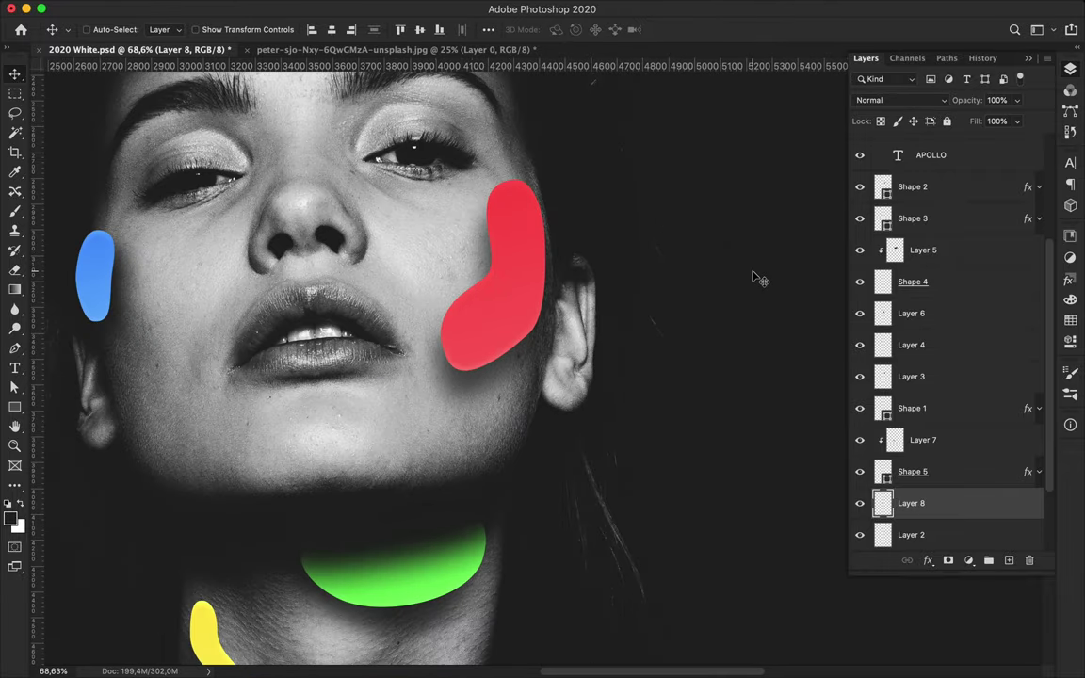
scroll(594, 321, "up", 3)
key("ctrl+0")
- Rename the shadow layers 'Yellow Form Shadow' and 'Orange Form Shadow'
double_click(911, 503)
type("orm Shadow")
key("Return")
scroll(544, 363, "up", 3)
scroll(645, 56, "up", 2)
scroll(734, 532, "up", 5)
scroll(734, 532, "up", 3)
double_click(911, 534)
type("Ora")
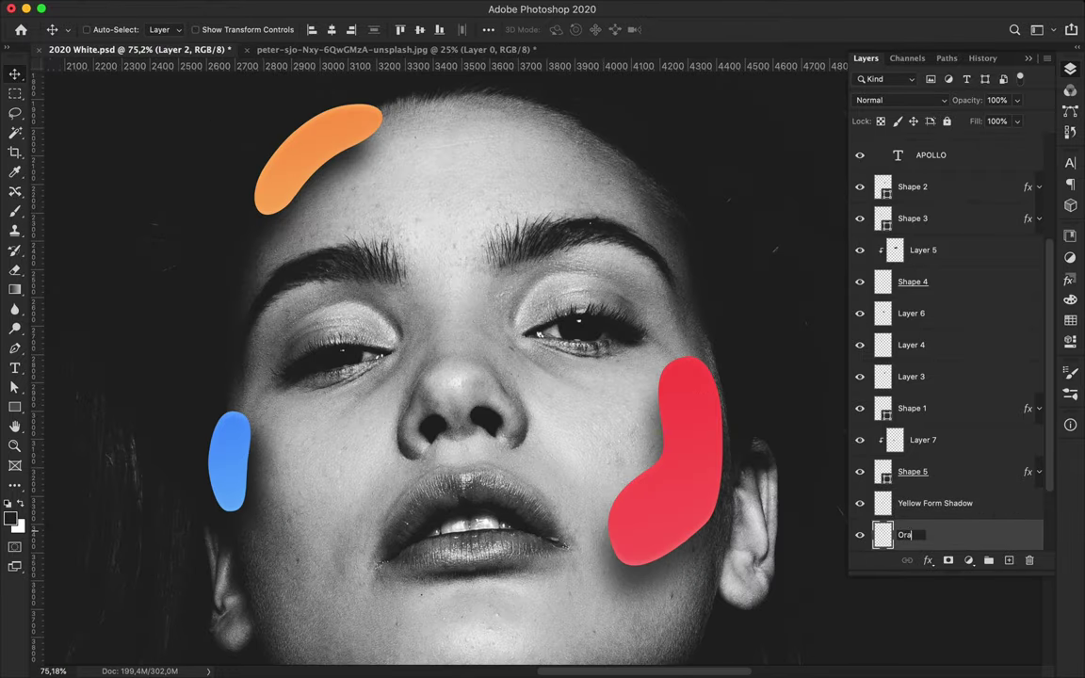
type("nge Form Shadow")
key("Return")
- Add a new layer above the portrait and start a pen shape beside the ear
scroll(942, 424, "down", 2)
left_click(910, 513)
key("ctrl+shift+alt+n")
scroll(721, 467, "up", 5)
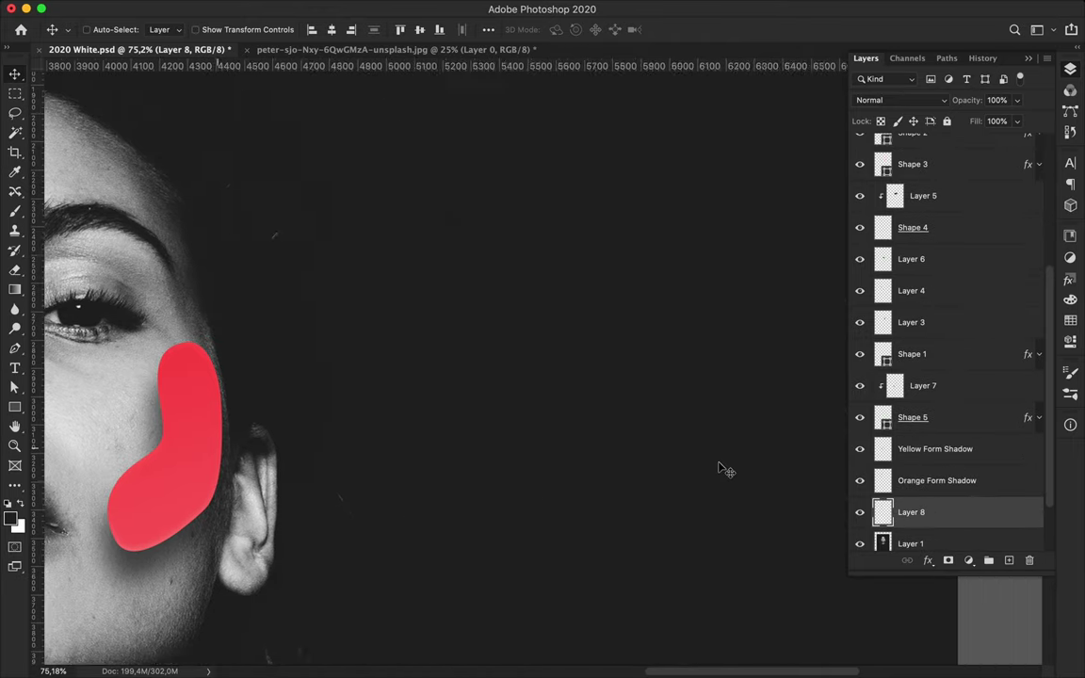
key("p")
scroll(706, 321, "up", 2)
left_click(707, 288)
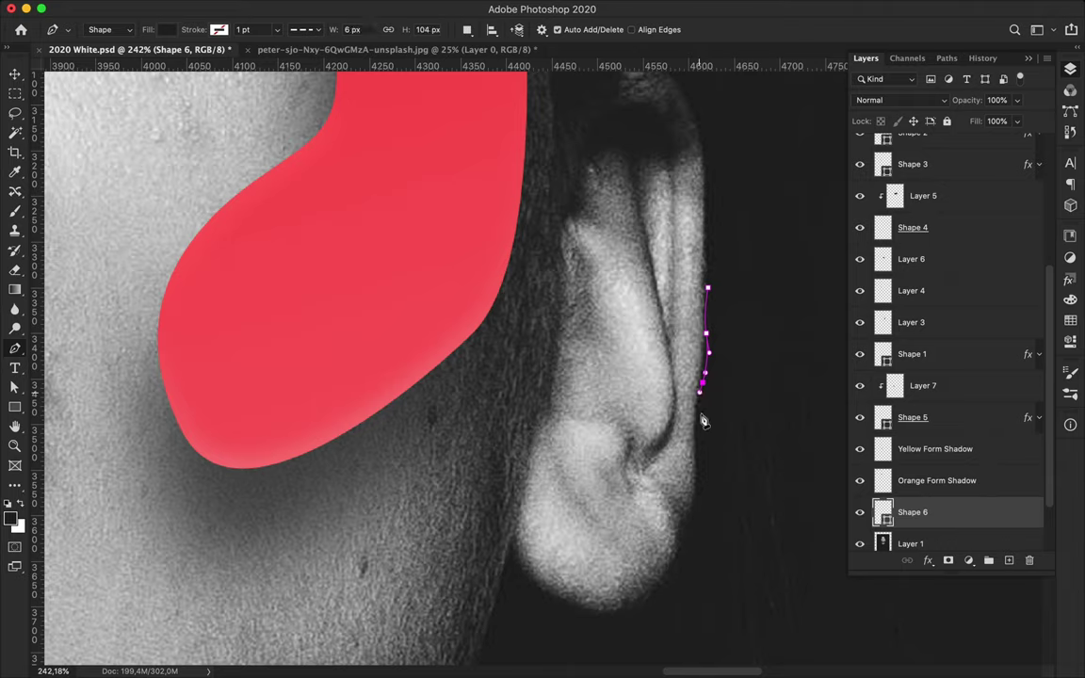
- Finish the curved half-moon outline beside the ear and select the whole path
left_click_drag(781, 391, 793, 320)
key("a")
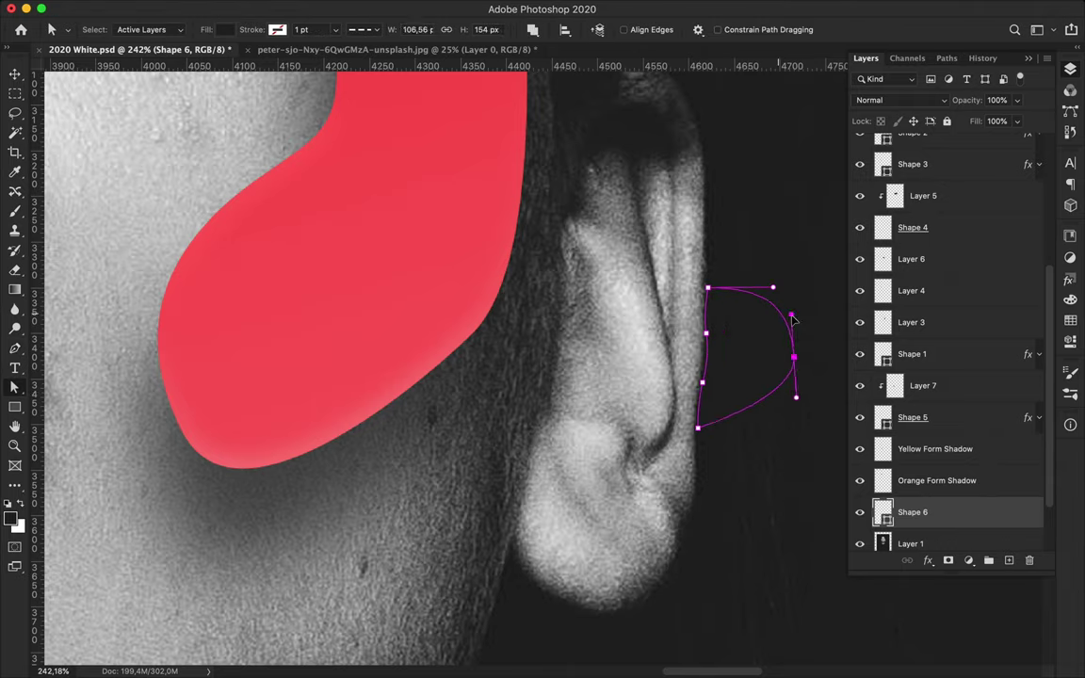
key("v")
key("a")
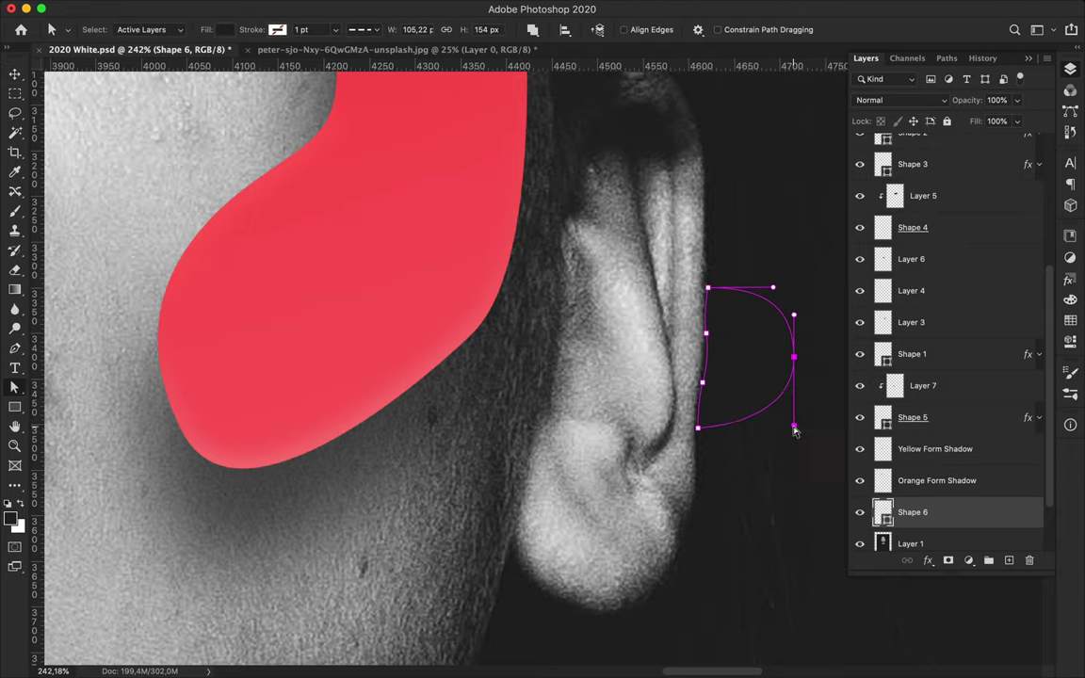
scroll(661, 357, "up", 5)
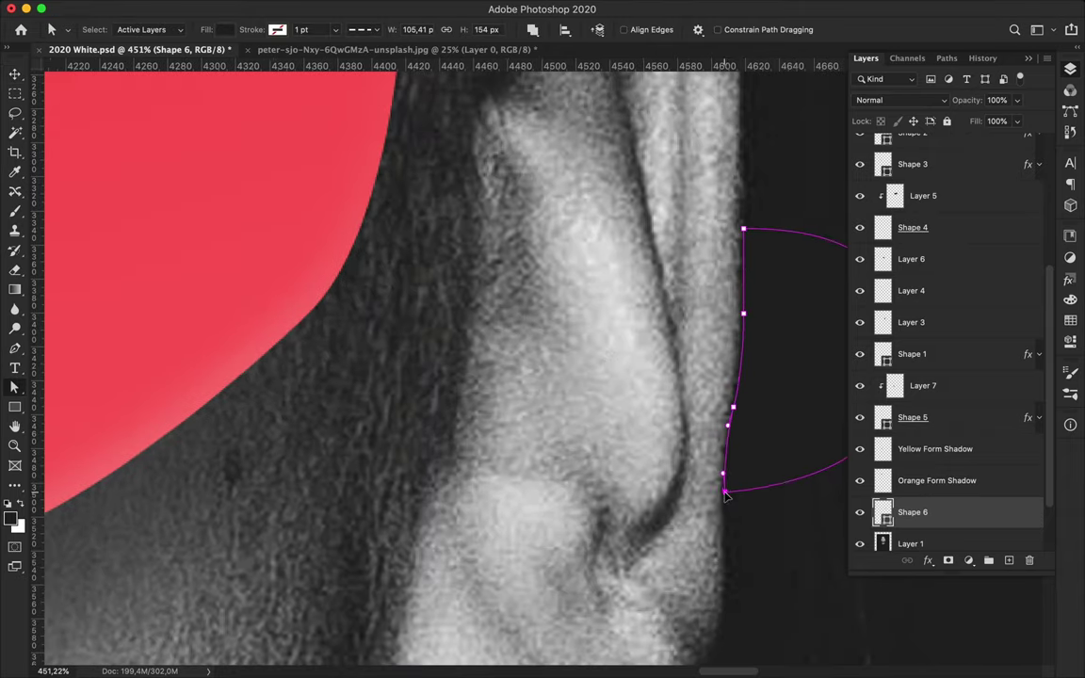
scroll(739, 274, "right", 3)
- Set the new shape's fill to yellow, then change it to blue
left_click(223, 29)
left_click(318, 59)
key("Return")
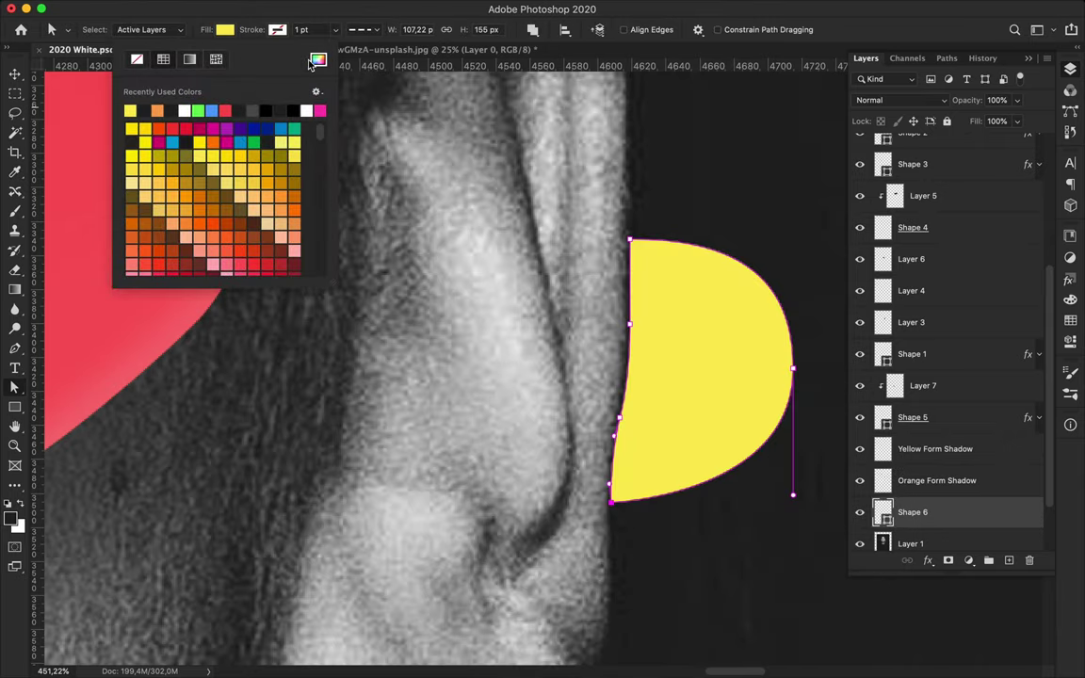
left_click(318, 59)
key("Return")
- Fit the poster in view and add a new empty layer above Shape 6 for brush shading
key("Escape")
scroll(712, 351, "down", 2)
scroll(630, 327, "down", 1)
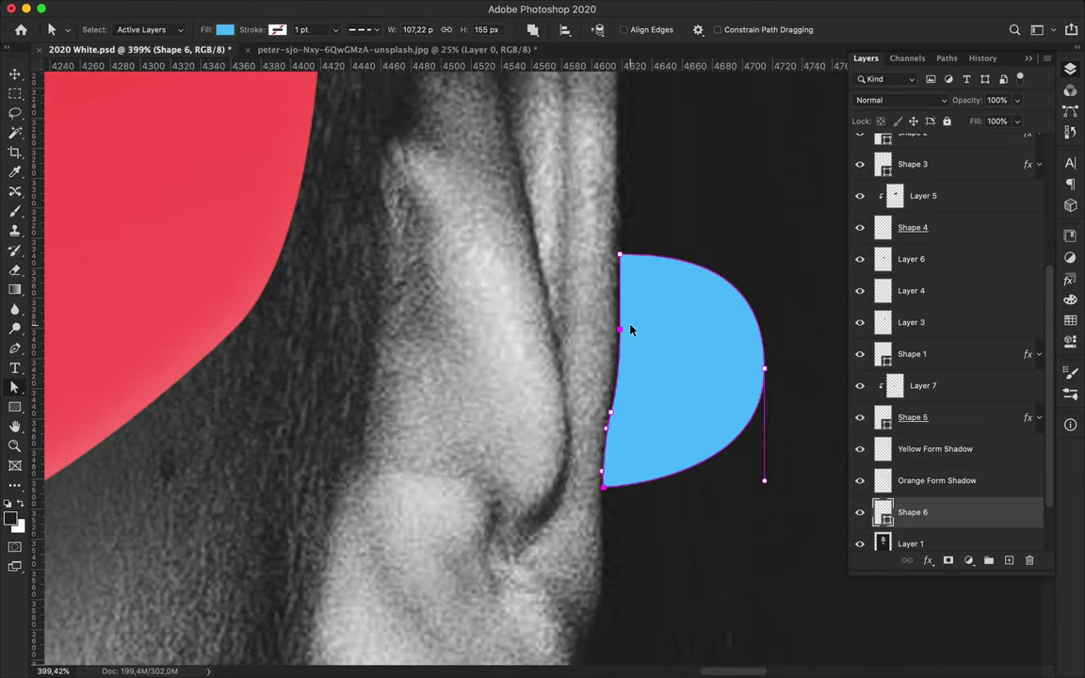
key("super+0")
scroll(641, 322, "up", 5)
scroll(631, 293, "up", 2)
scroll(630, 285, "up", 3)
key("b")
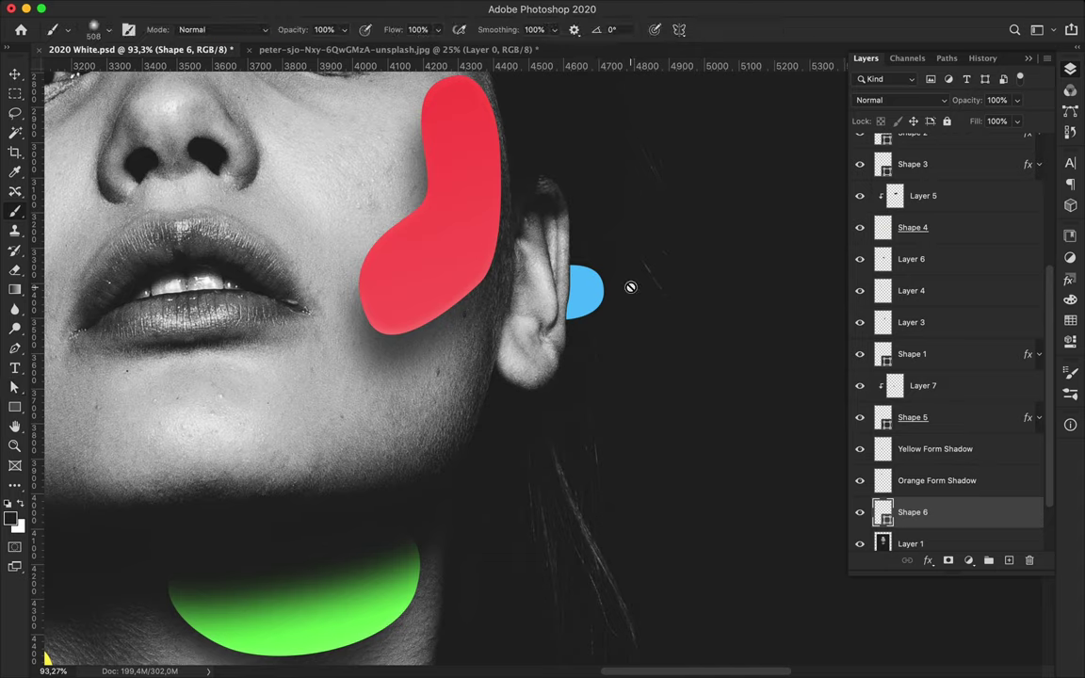
key("super+shift+alt+n")
- Shrink the brush and paint a dark shadow stroke along the ear edge on Layer 8
left_click(115, 31)
scroll(565, 217, "up", 3)
scroll(565, 217, "up", 2)
key("Escape")
left_click_drag(577, 216, 576, 71)
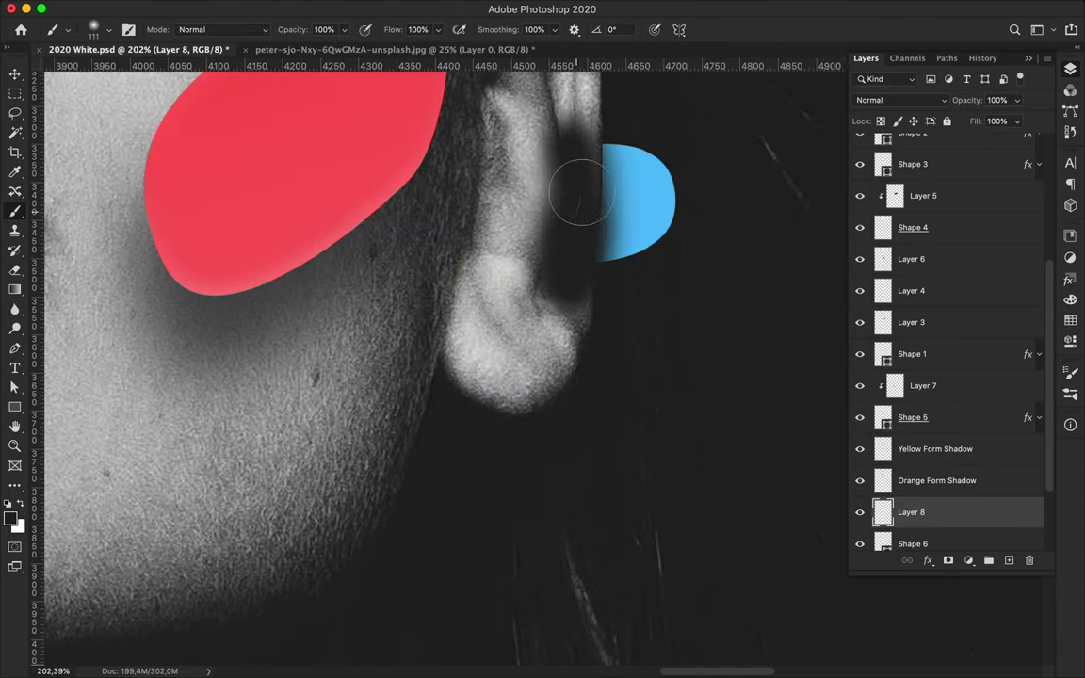
key("v")
key("super+z")
- Clip the shadow layer to the blue blob Shape 6 with Create Clipping Mask
right_click(968, 544)
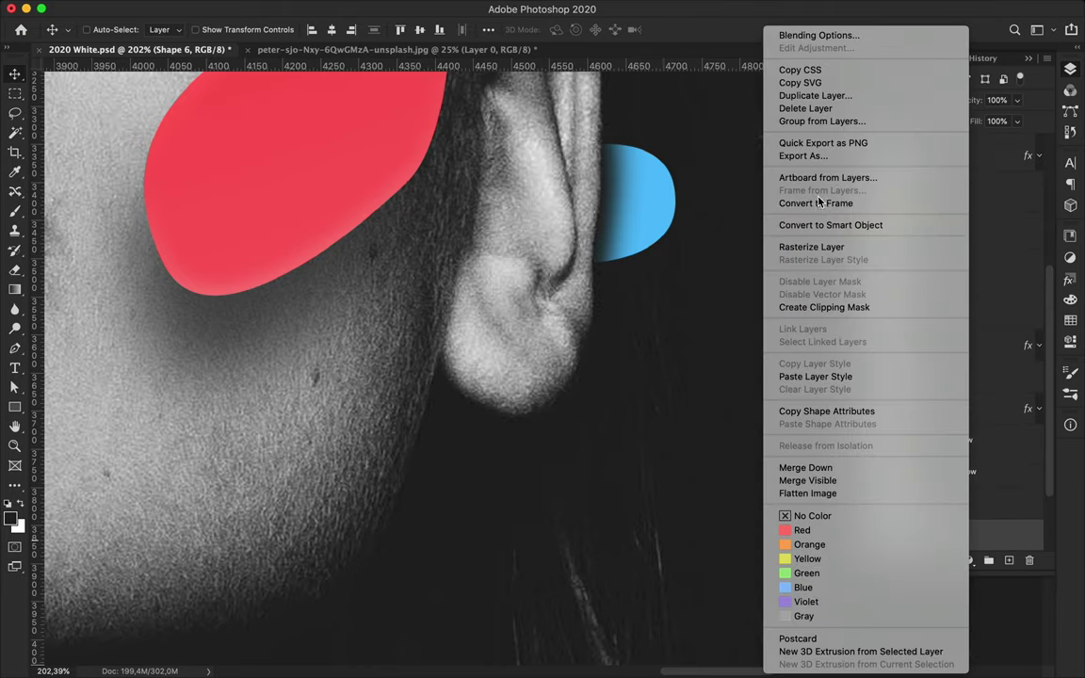
left_click(828, 412)
scroll(707, 262, "down", 2)
right_click(708, 262)
left_click(645, 245)
- Set the shadow layer Layer 8 to Multiply blending
scroll(646, 257, "down", 1)
scroll(647, 258, "down", 3)
scroll(647, 257, "down", 2)
scroll(647, 257, "up", 4)
left_click(572, 313, "super")
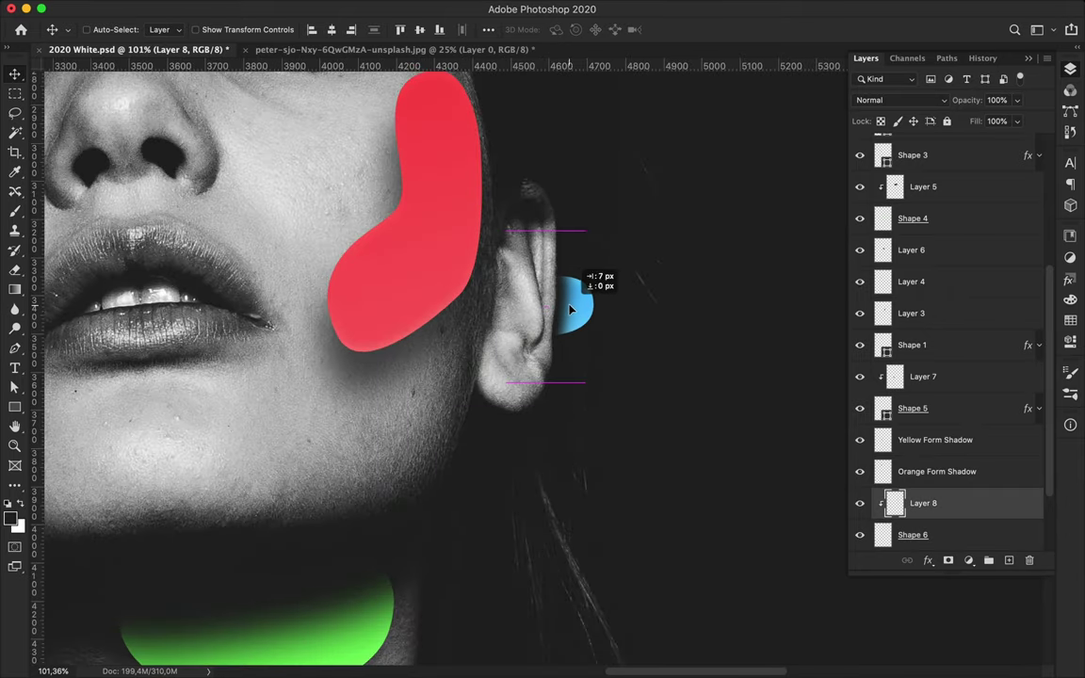
left_click(899, 100)
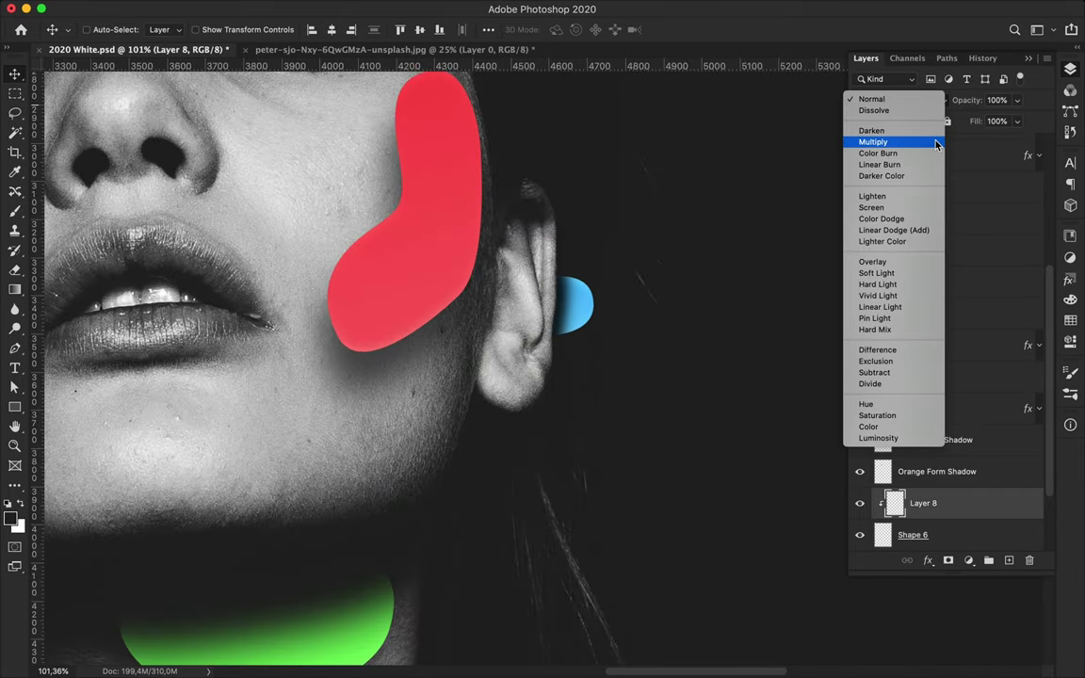
left_click(895, 100)
scroll(650, 268, "up", 4)
left_click(899, 100)
left_click(867, 109)
scroll(558, 343, "down", 5)
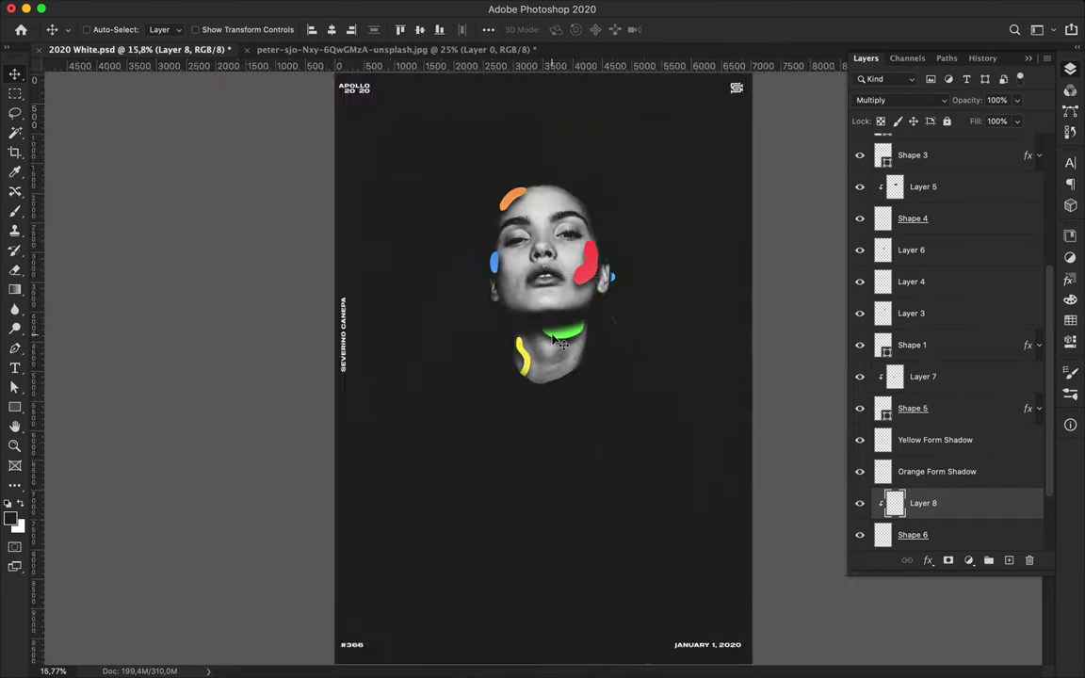
- Select Layer 5 and check the blend modes and green blob Shape 4 layer options
scroll(559, 344, "up", 5)
left_click(923, 186)
key("a")
left_click(899, 100)
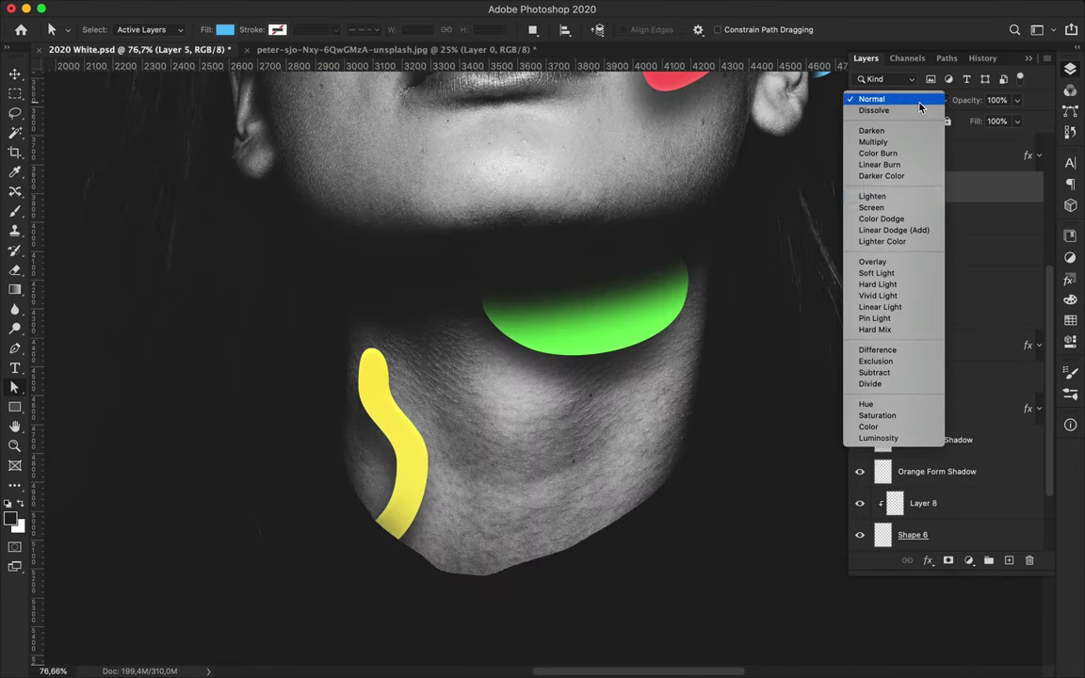
left_click(889, 142)
left_click(969, 223)
key("v")
scroll(584, 302, "up", 5)
right_click(959, 233)
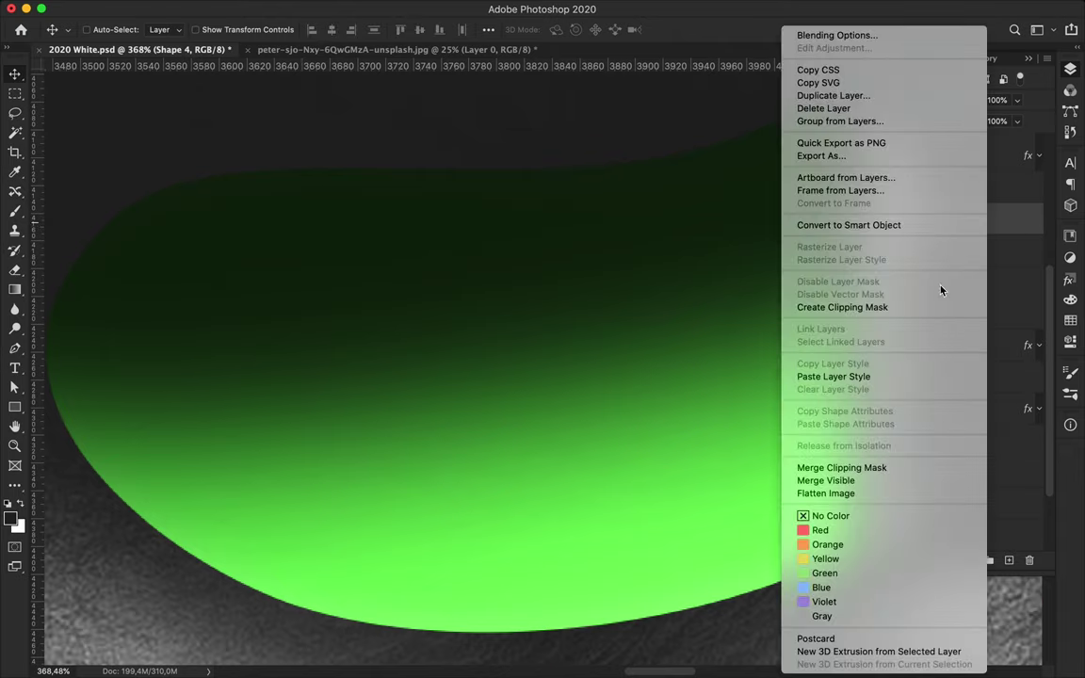
left_click(649, 330)
scroll(649, 329, "down", 2)
- Duplicate Layer 5 as Layer 5 copy in Normal blending, kept just above Layer 5
left_click(952, 188)
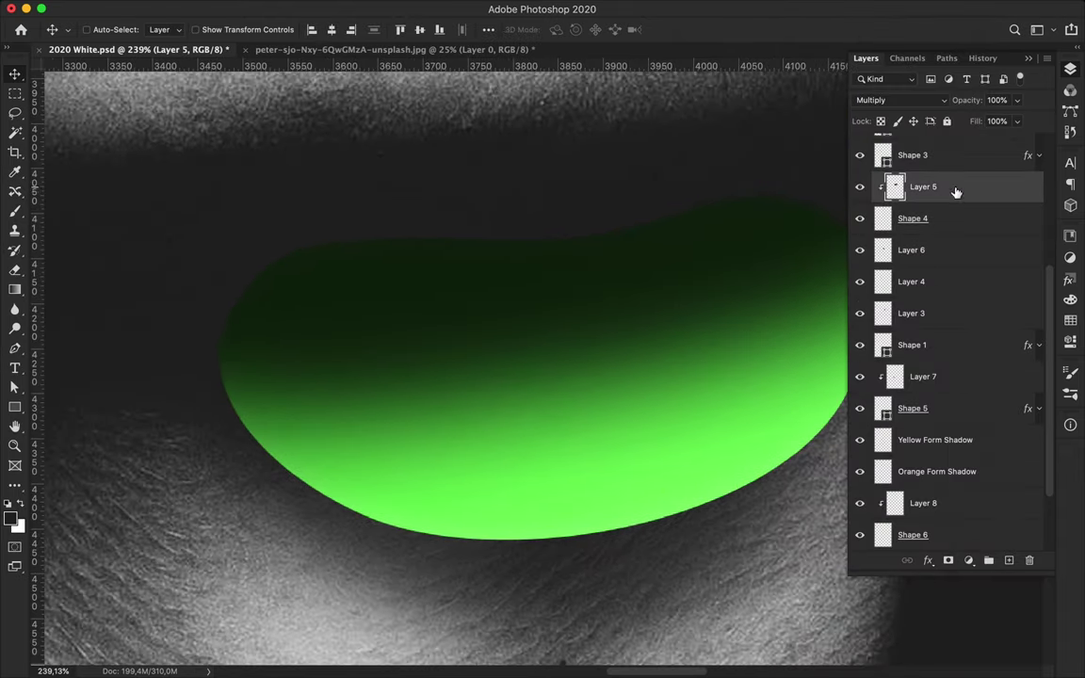
key("super+j")
scroll(640, 266, "down", 5)
key("super+z")
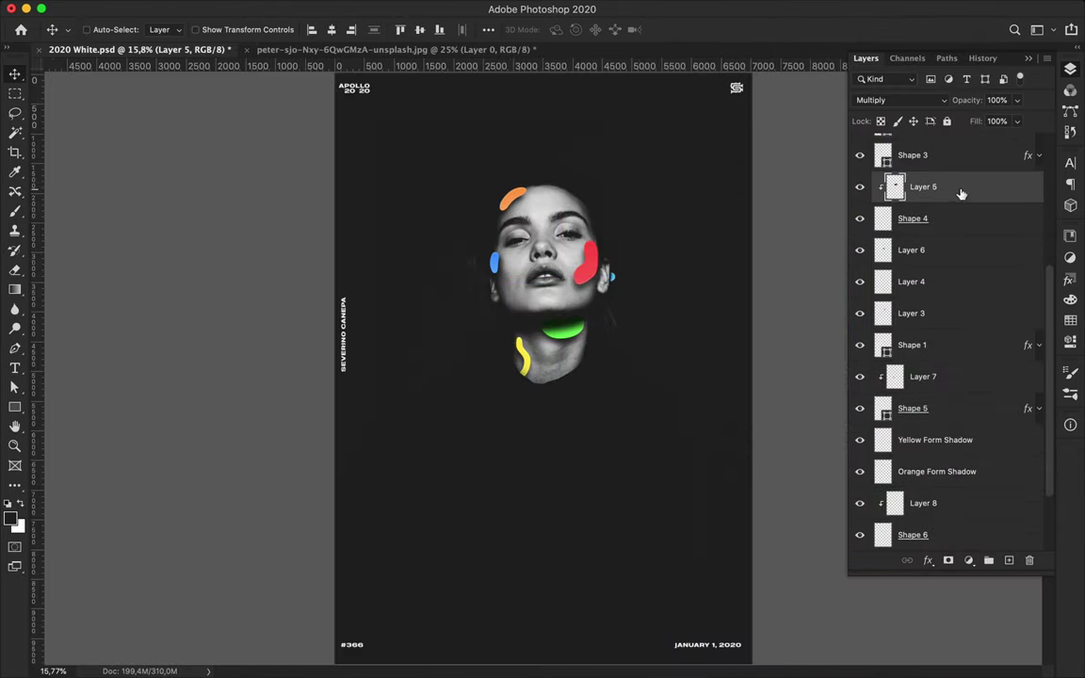
key("super+j")
left_click(901, 100)
left_click(902, 49)
left_click_drag(956, 218, 962, 186)
- Lower Layer 5 copy's fill to 84% and dismiss the low-battery notification
scroll(546, 294, "up", 5)
left_click_drag(1010, 140, 1005, 140)
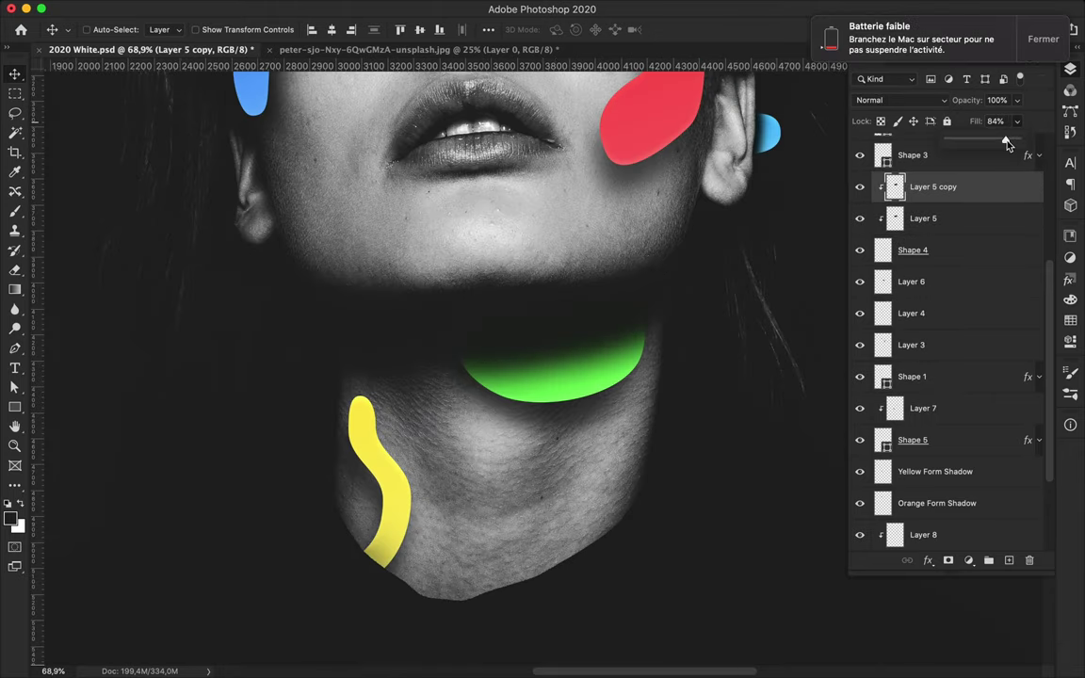
left_click(1040, 57)
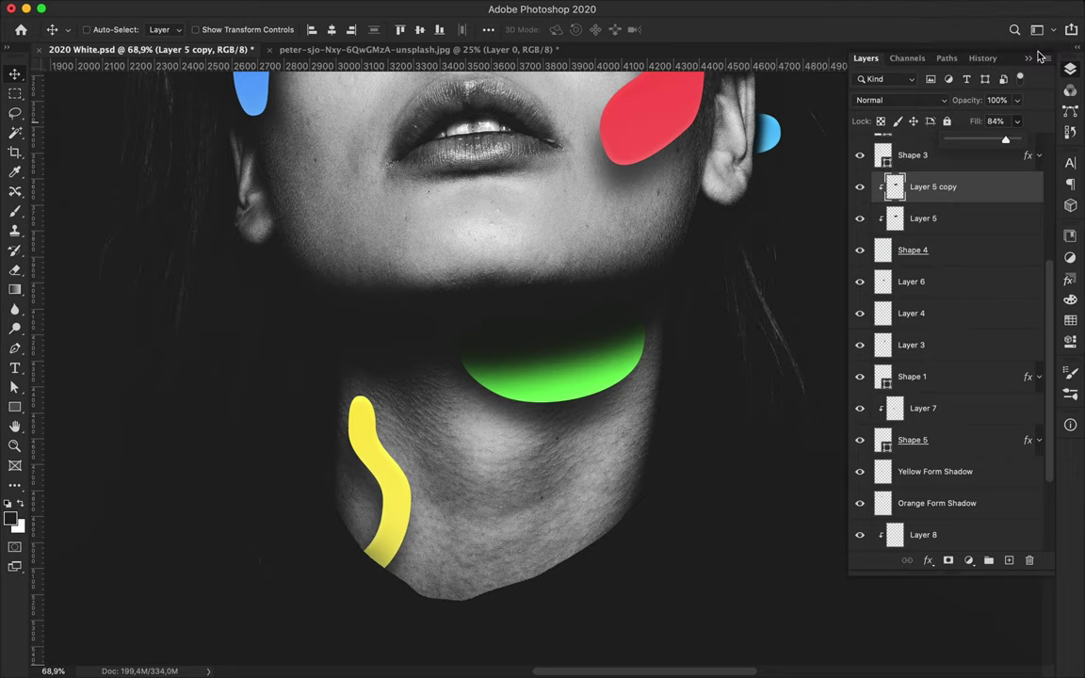
scroll(629, 259, "up", 2)
scroll(659, 301, "up", 5)
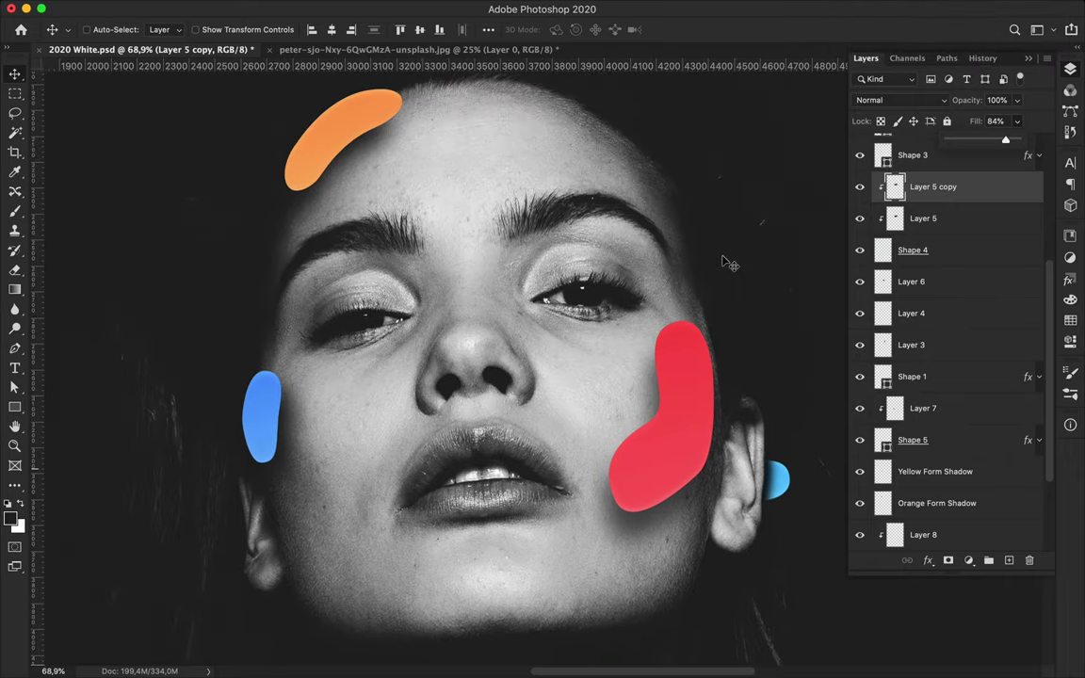
scroll(451, 334, "up", 5)
scroll(484, 339, "up", 3)
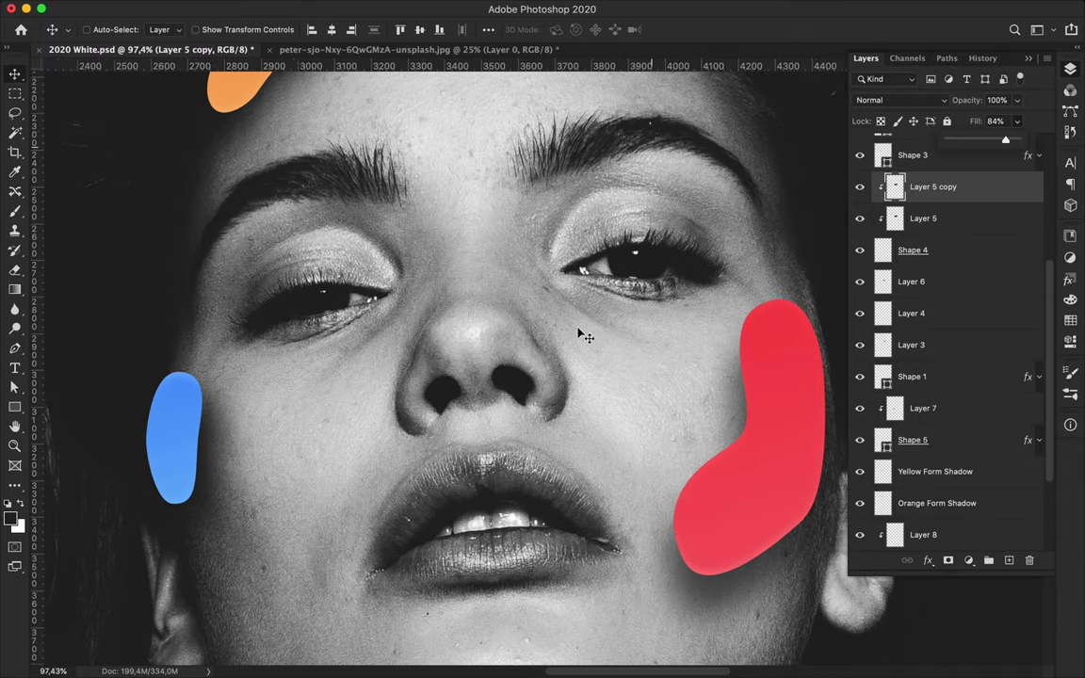
scroll(477, 297, "down", 2)
scroll(474, 296, "down", 2)
- Draw a closed curved eyebrow shape with the Pen tool and round off its right end
key("p")
left_click(520, 322)
mouse_move(589, 308)
left_mouse_down()
mouse_move(617, 310)
mouse_move(633, 270)
left_mouse_up()
mouse_move(550, 259)
left_mouse_down()
mouse_move(486, 326)
mouse_move(598, 273)
left_mouse_up()
left_click(530, 324)
key("a")
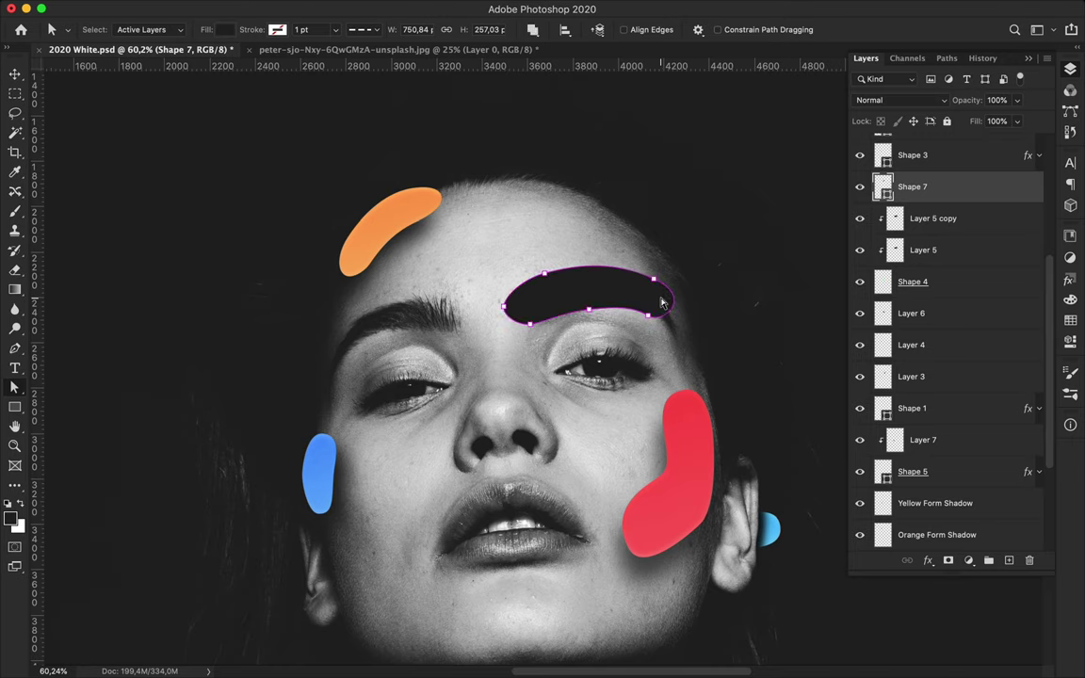
scroll(653, 327, "up", 3)
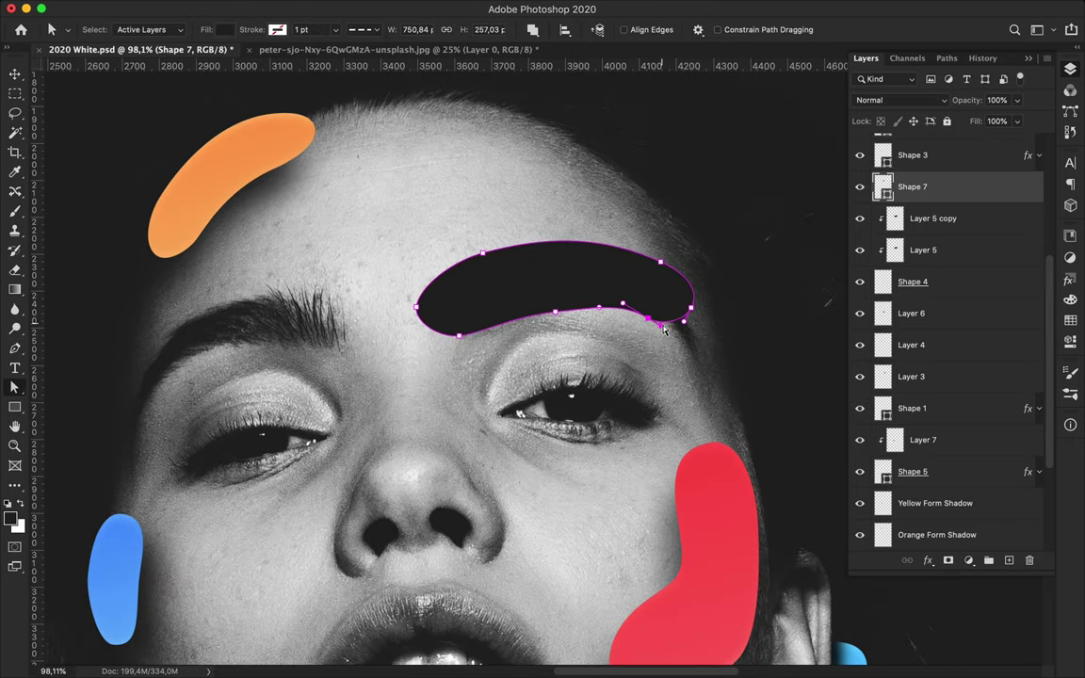
left_click_drag(692, 317, 695, 321)
left_click(391, 273)
scroll(617, 274, "down", 2)
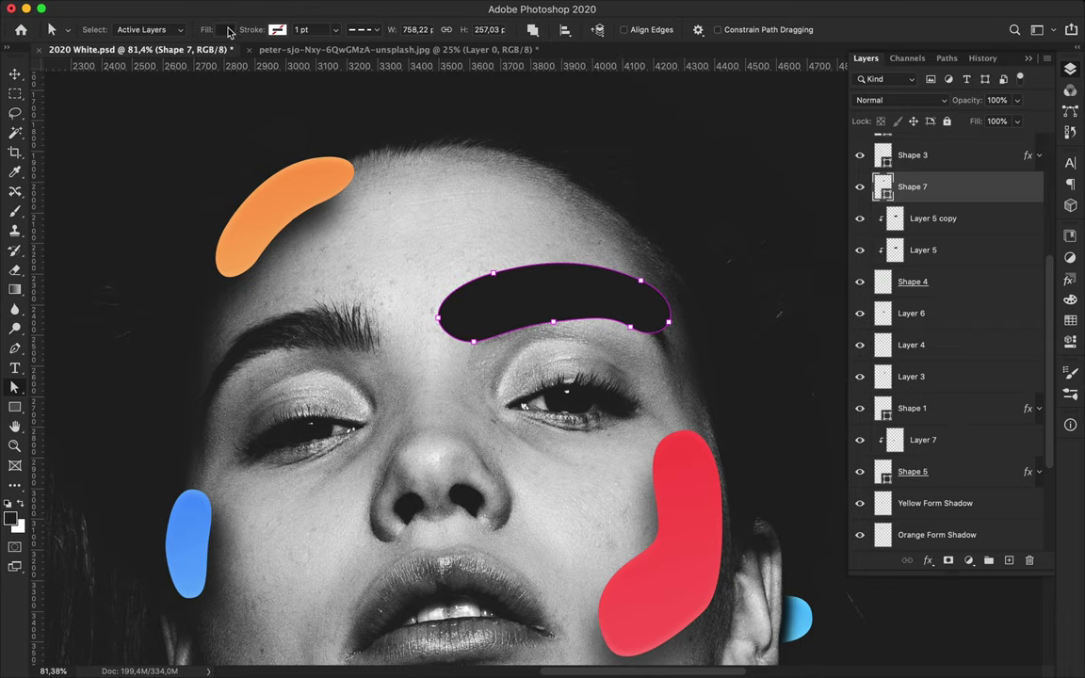
- Change the eyebrow shape's fill from orange to magenta
left_click(228, 31)
left_click(318, 60)
left_click(171, 110)
left_click(841, 427)
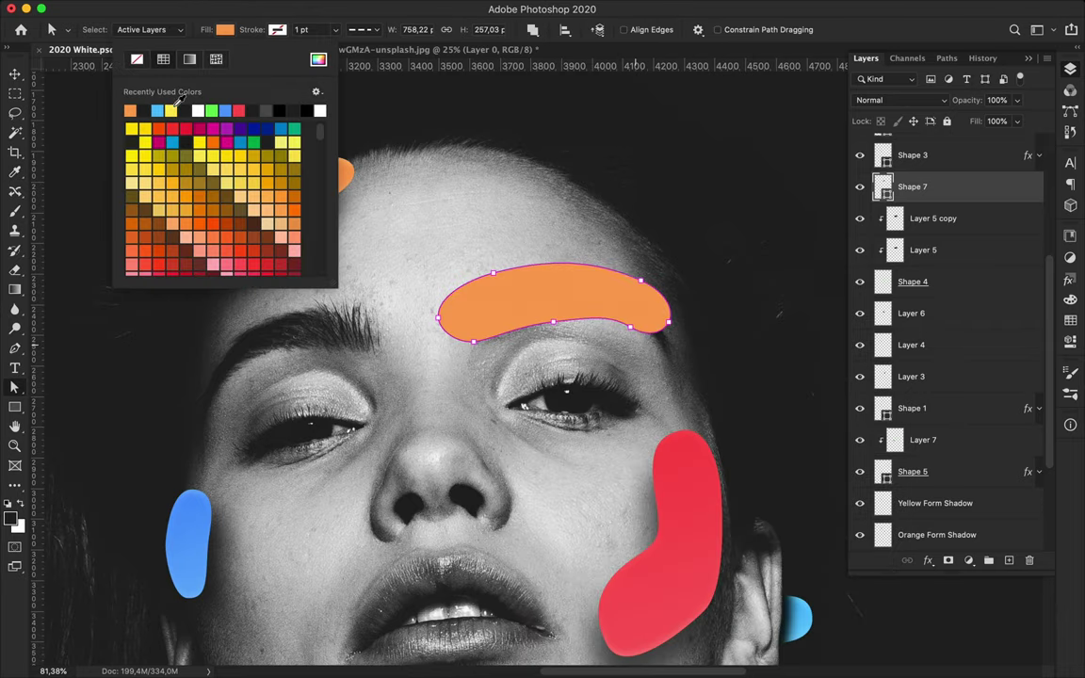
left_click(319, 60)
left_click(707, 464)
left_click(841, 426)
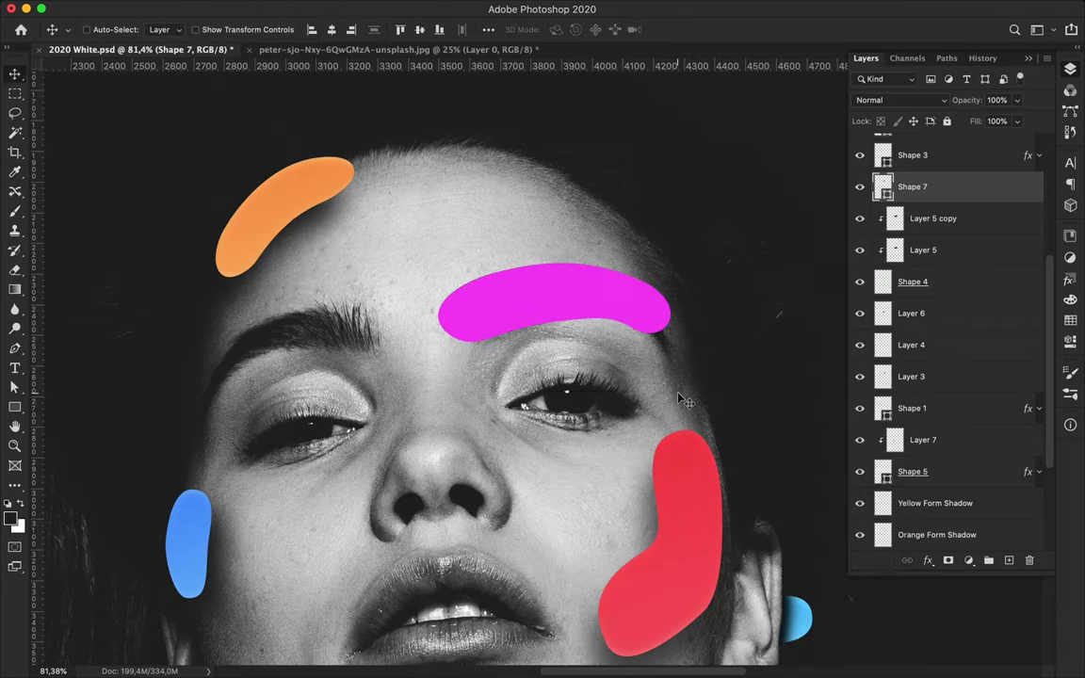
- Nudge the magenta shape into place just above the eyebrow
scroll(610, 352, "up", 5)
key("a")
left_click(555, 207)
scroll(556, 207, "down", 1)
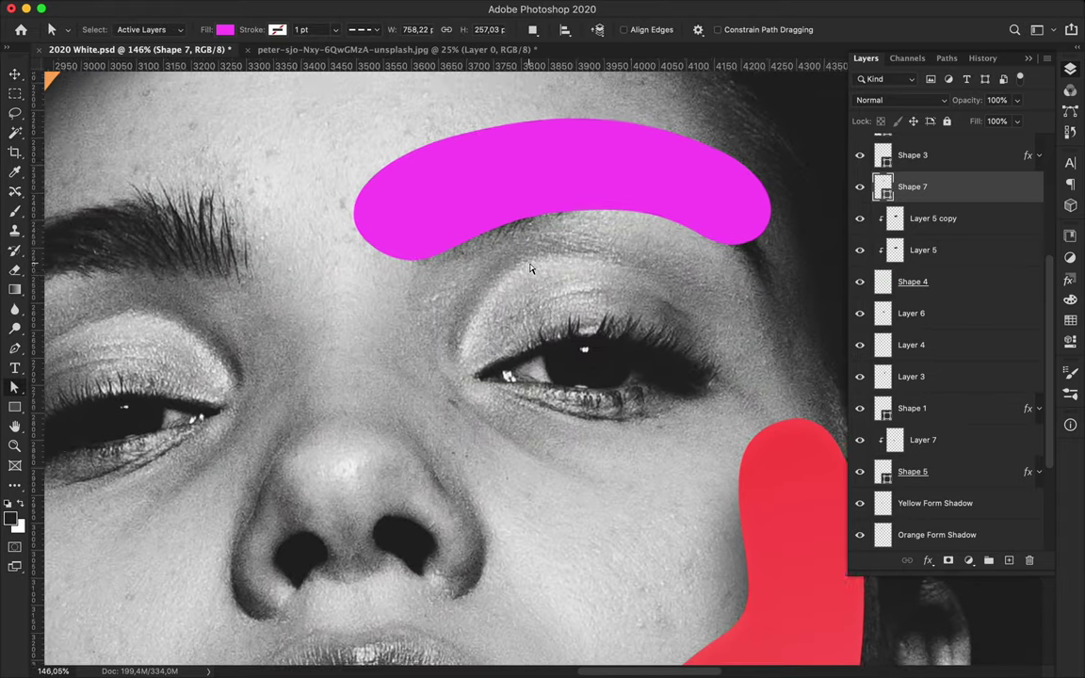
key("v")
scroll(535, 235, "down", 2)
left_click_drag(535, 234, 530, 231)
scroll(533, 235, "down", 2)
right_click(968, 186)
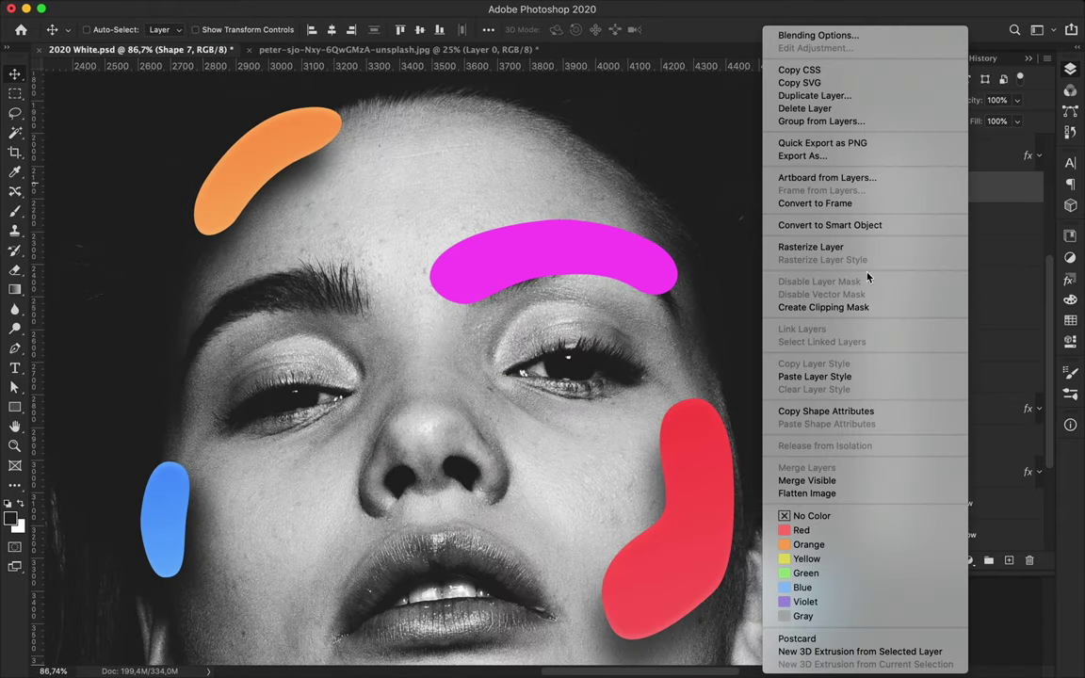
- Paste the glossy layer style onto the magenta shape and prepare new Layer 9 with an enlarged hard round brush
left_click(848, 441)
left_click(1008, 561)
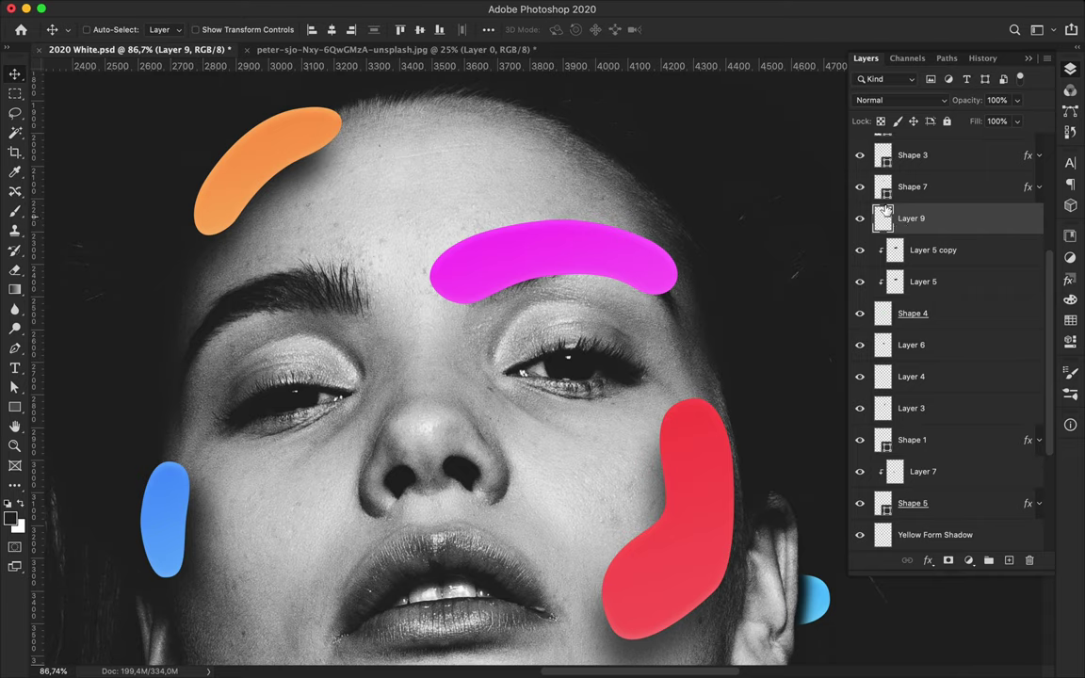
left_click(894, 250, "ctrl")
key("b")
left_click(106, 33)
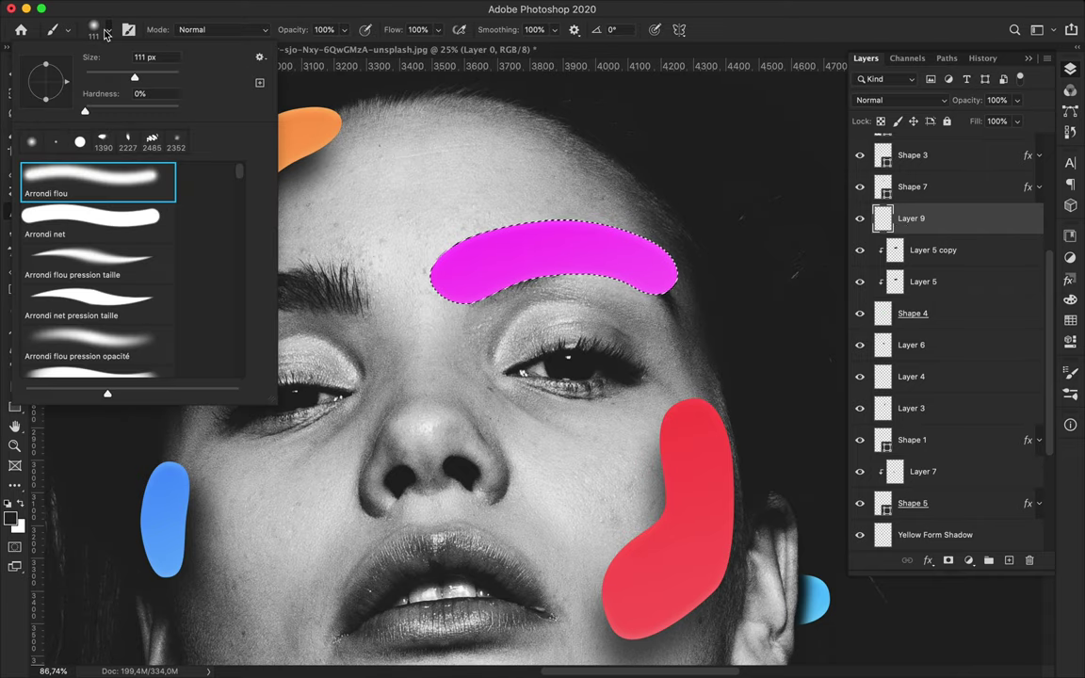
left_click(91, 217)
left_click_drag(129, 76, 164, 76)
key("Return")
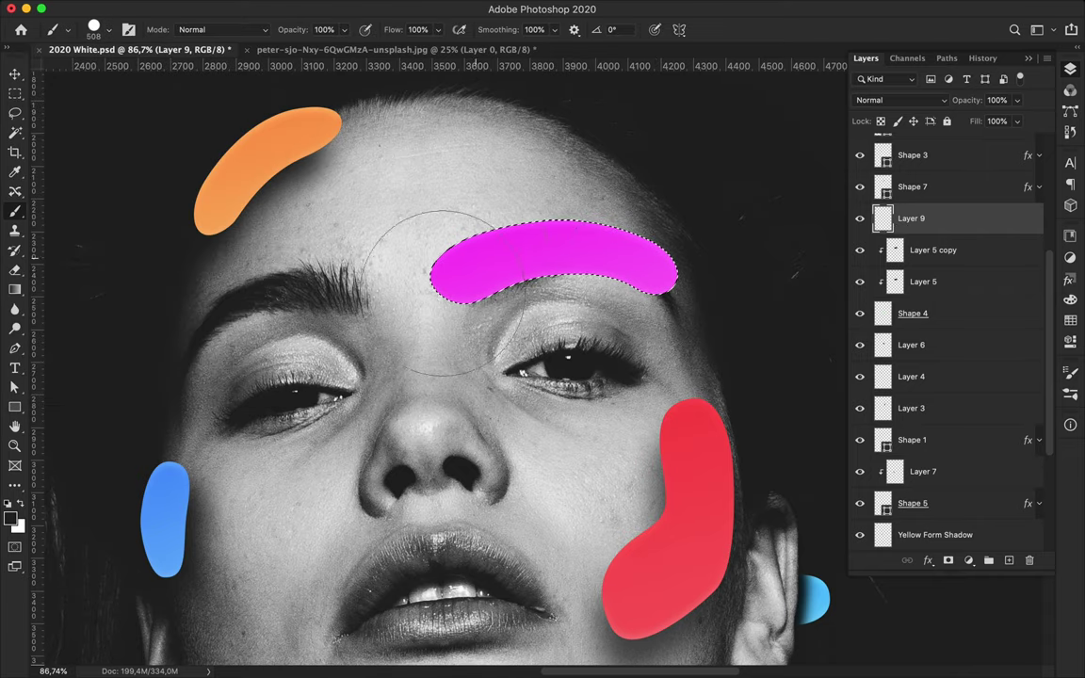
- Clear the selection around the magenta shape and close the layer options menu
key("m")
key("ctrl+d")
key("v")
right_click(844, 281)
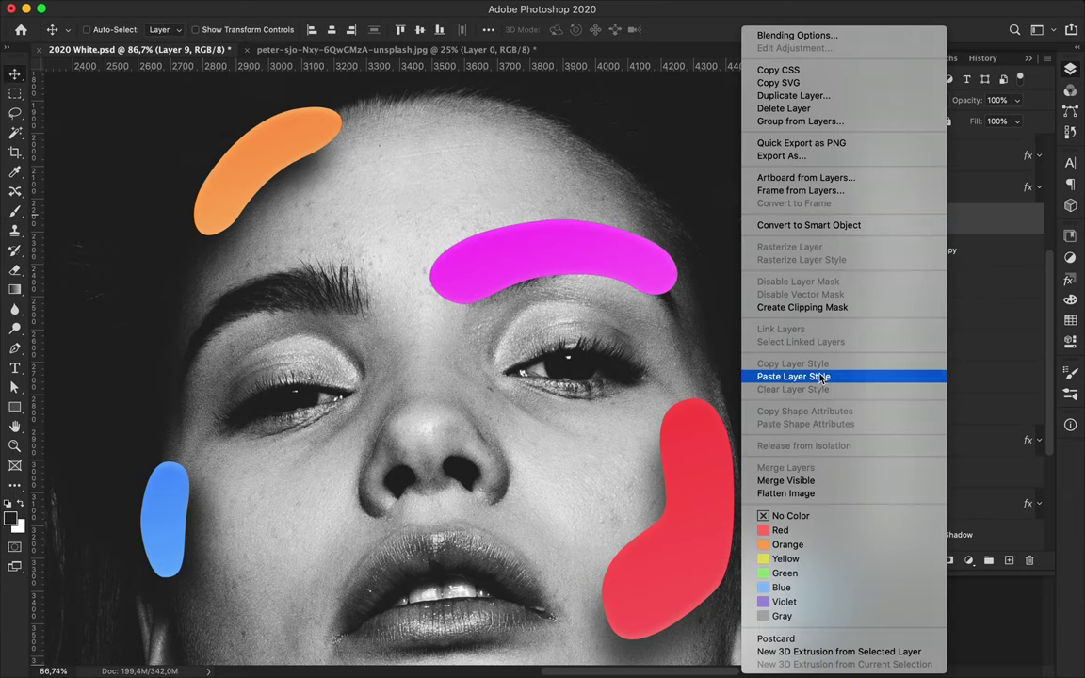
key("Escape")
left_click(323, 9)
key("Escape")
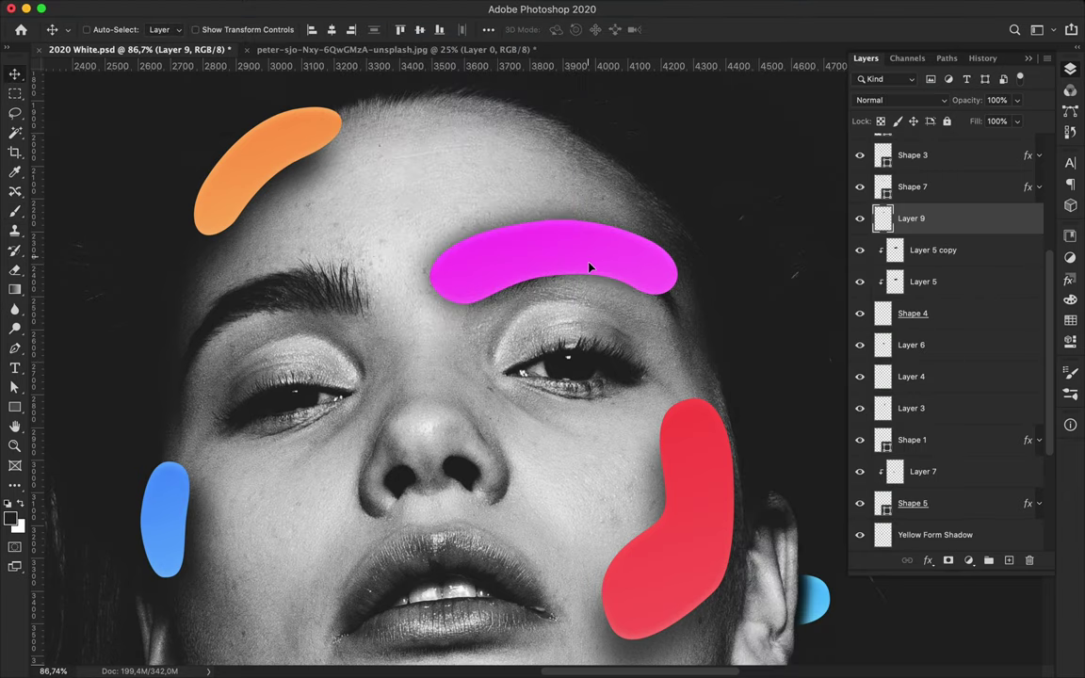
- Warp the Layer 9 shadow beneath the eyebrow blob and lower its fill to 83%
key("ctrl+t")
right_click(588, 281)
left_click(619, 391)
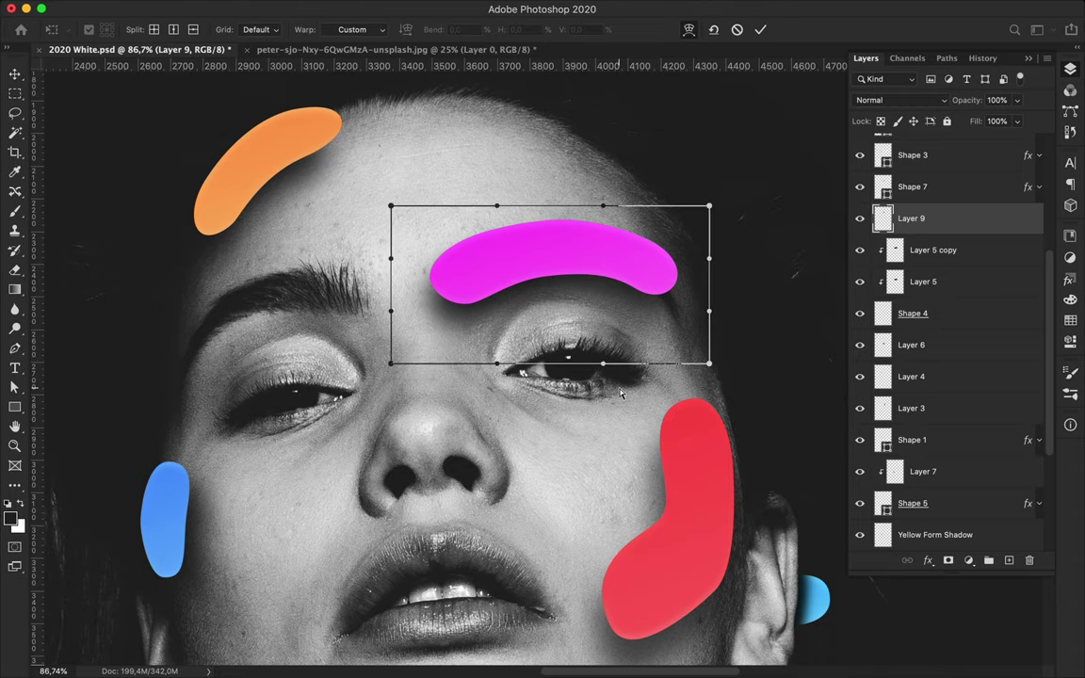
left_click_drag(602, 273, 566, 314)
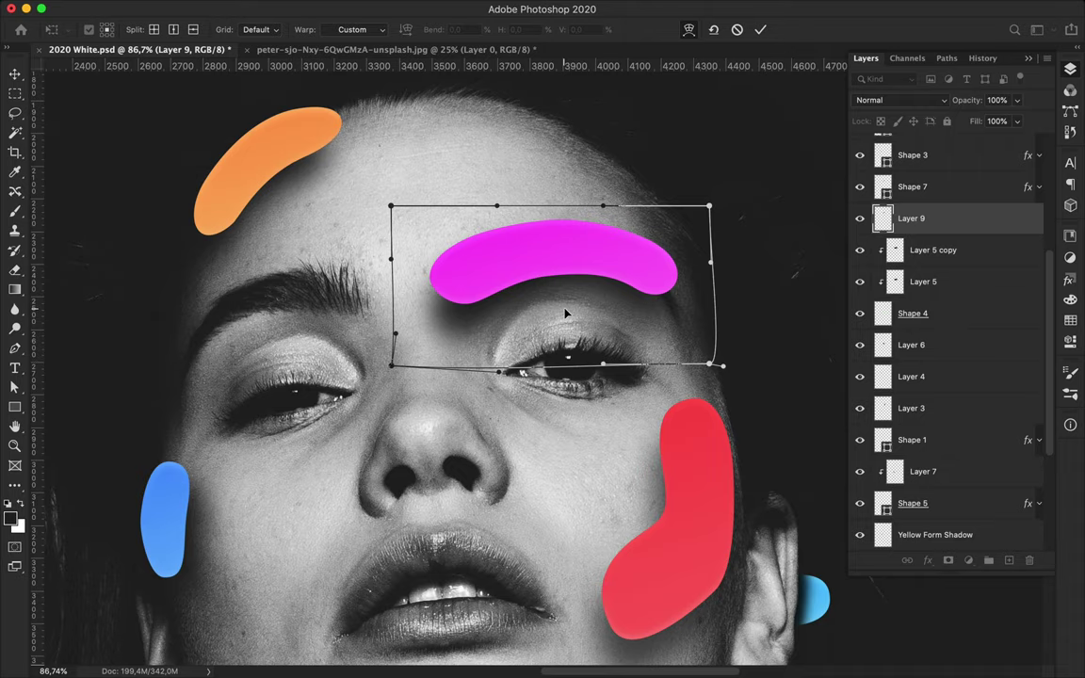
key("Return")
scroll(569, 295, "down", 2)
left_click_drag(1017, 120, 1004, 140)
- Shift the red blob up and to the right
scroll(761, 299, "down", 5)
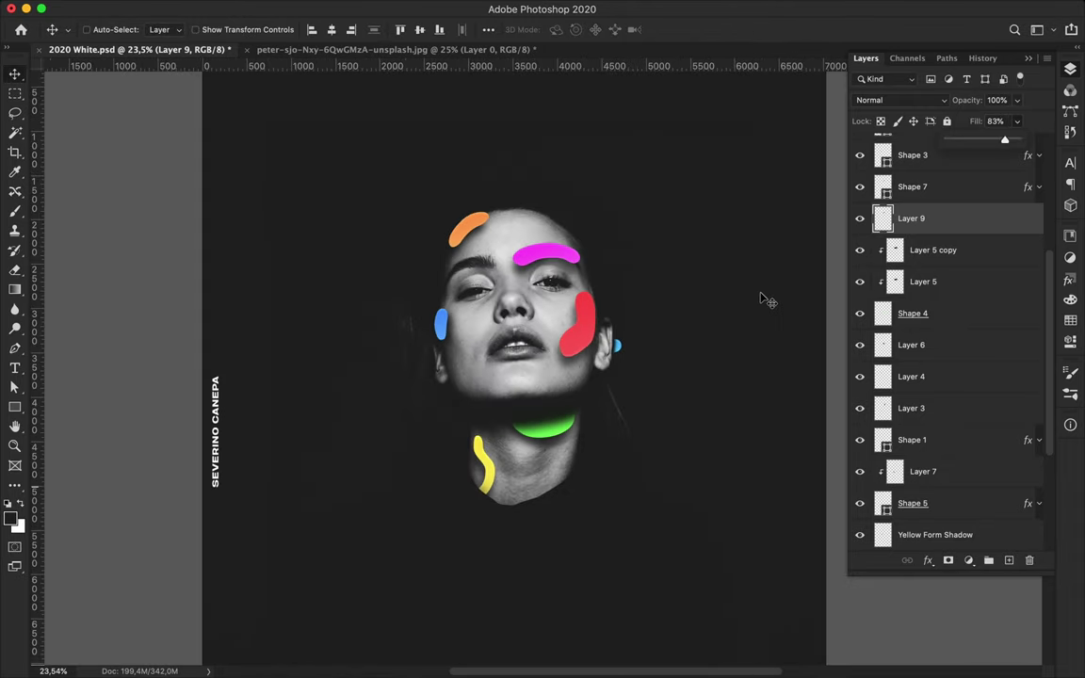
scroll(595, 341, "up", 2)
mouse_move(605, 331)
left_mouse_down()
mouse_move(610, 325)
mouse_move(600, 354)
left_mouse_up()
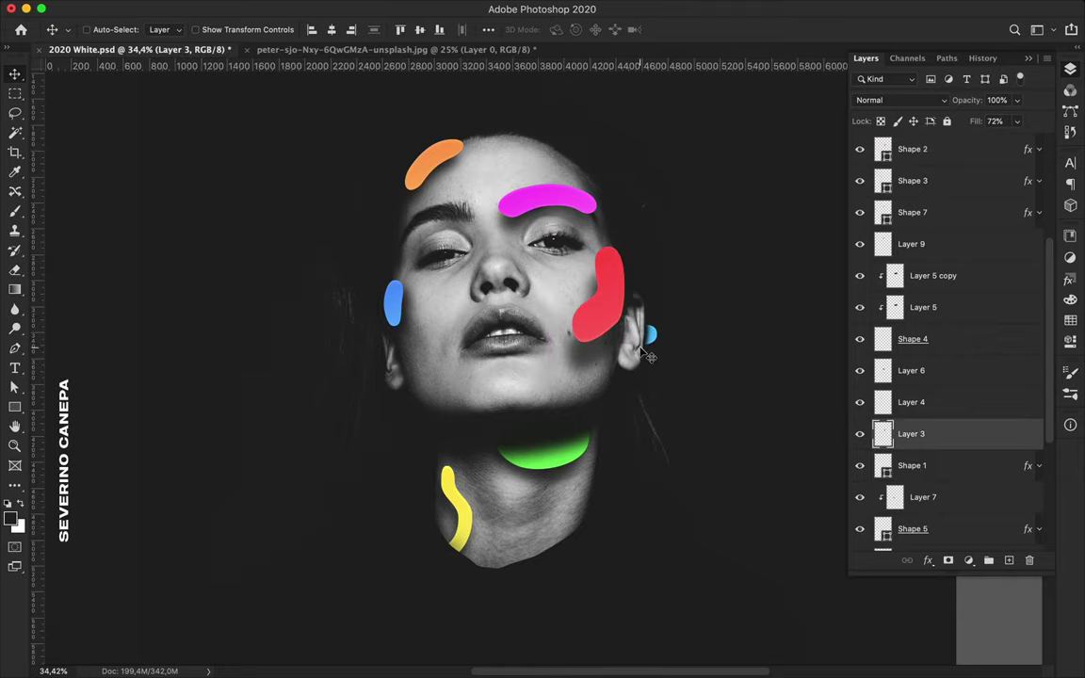
scroll(633, 404, "down", 2)
scroll(632, 403, "down", 3)
scroll(632, 403, "down", 1)
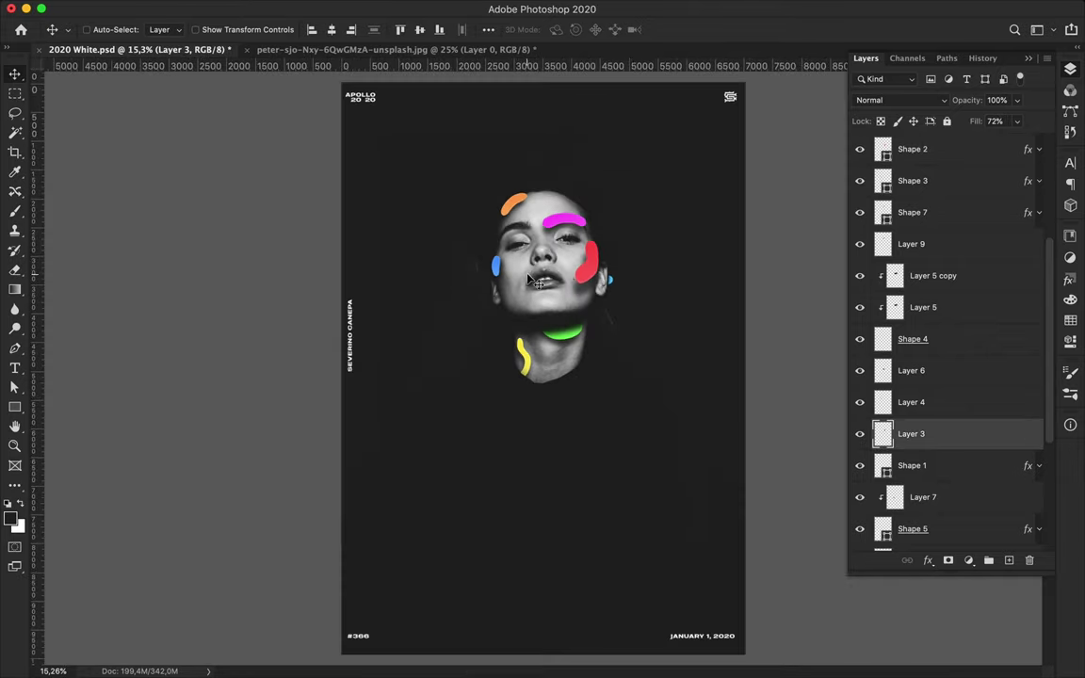
scroll(566, 254, "up", 7)
scroll(570, 256, "up", 3)
- Draw a closed Pen blob path over the left side of the lower lip
key("p")
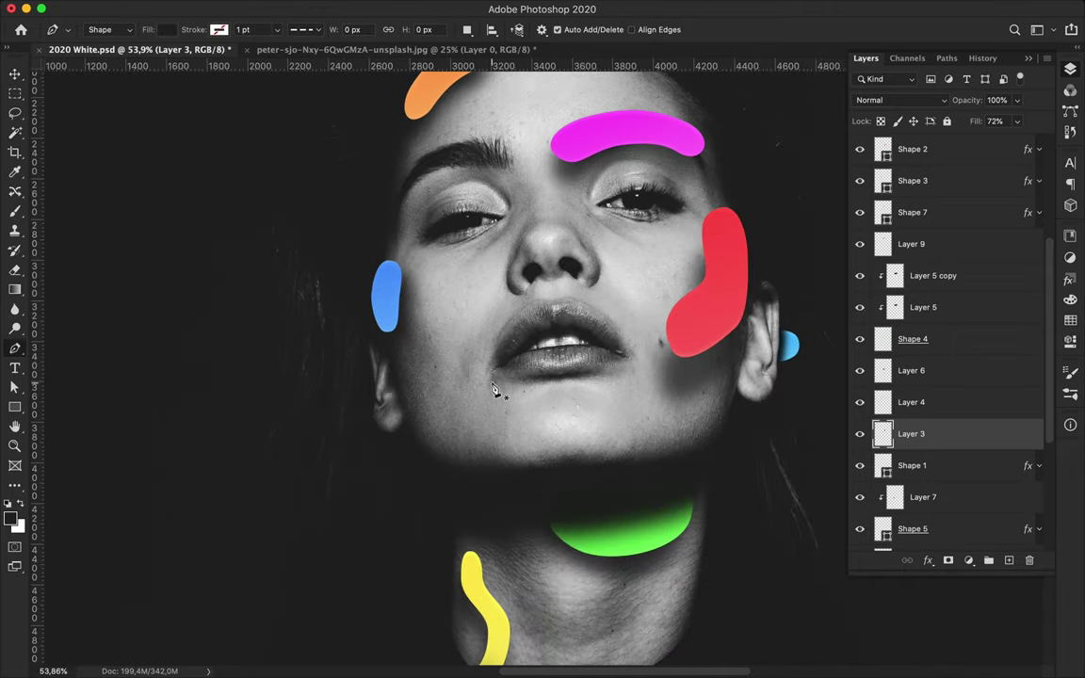
left_click_drag(491, 379, 488, 367)
left_click_drag(551, 374, 528, 396)
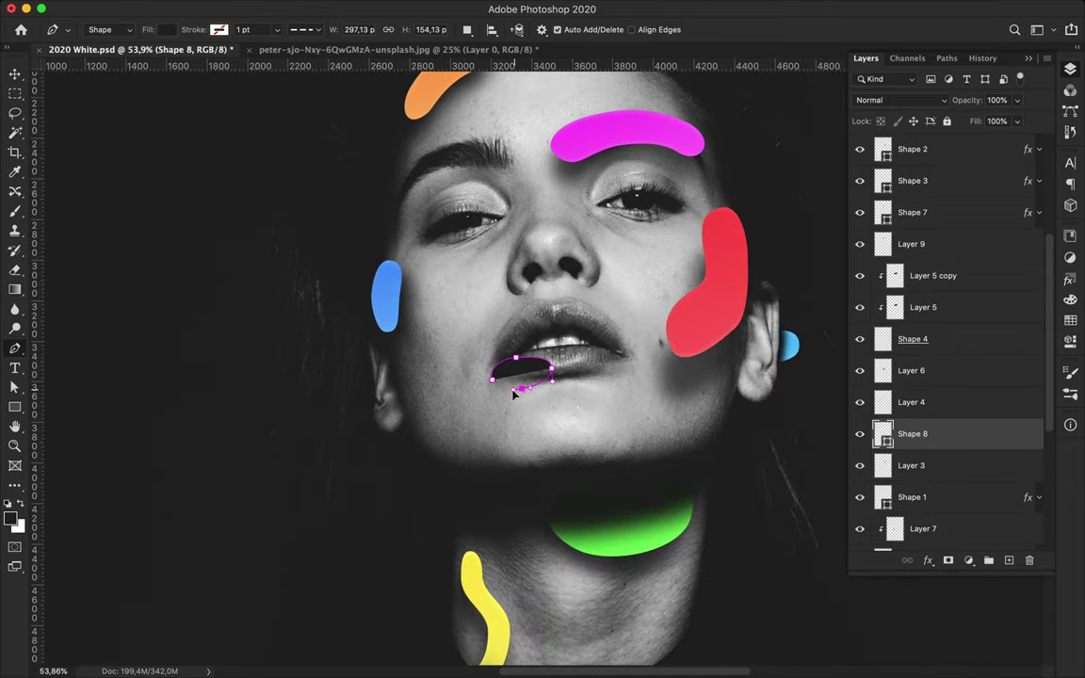
key("a")
- Fill the lip blob shape with mint green through the Color Picker
left_click(224, 29)
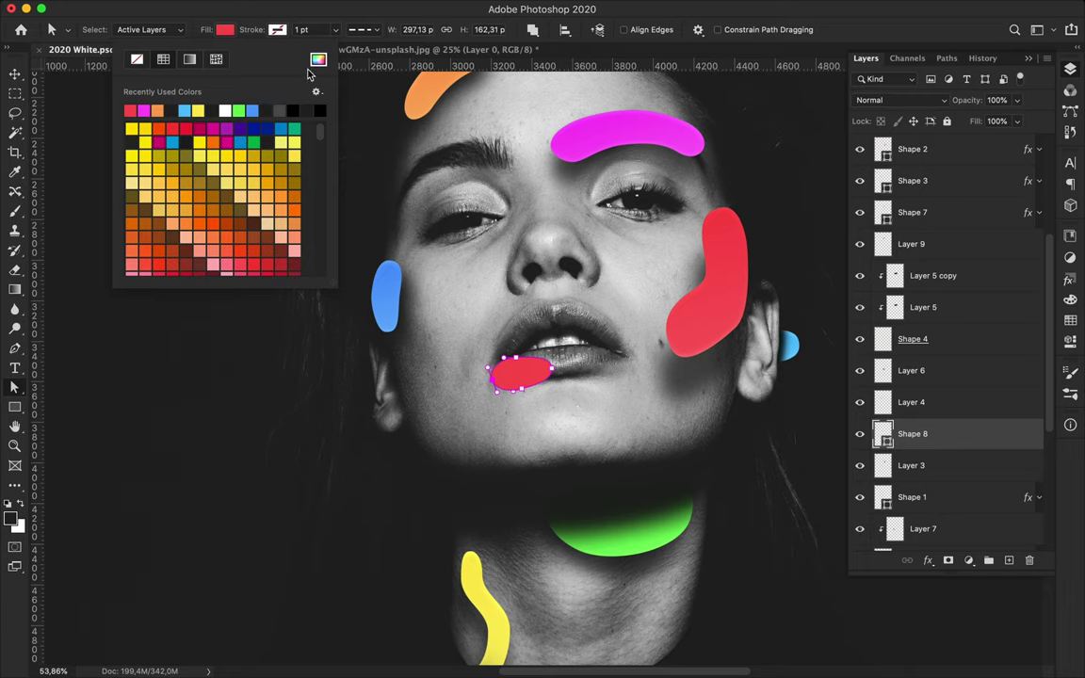
left_click(318, 59)
left_click(717, 552)
left_click(841, 427)
left_click(318, 60)
left_click(840, 423)
left_click(568, 426)
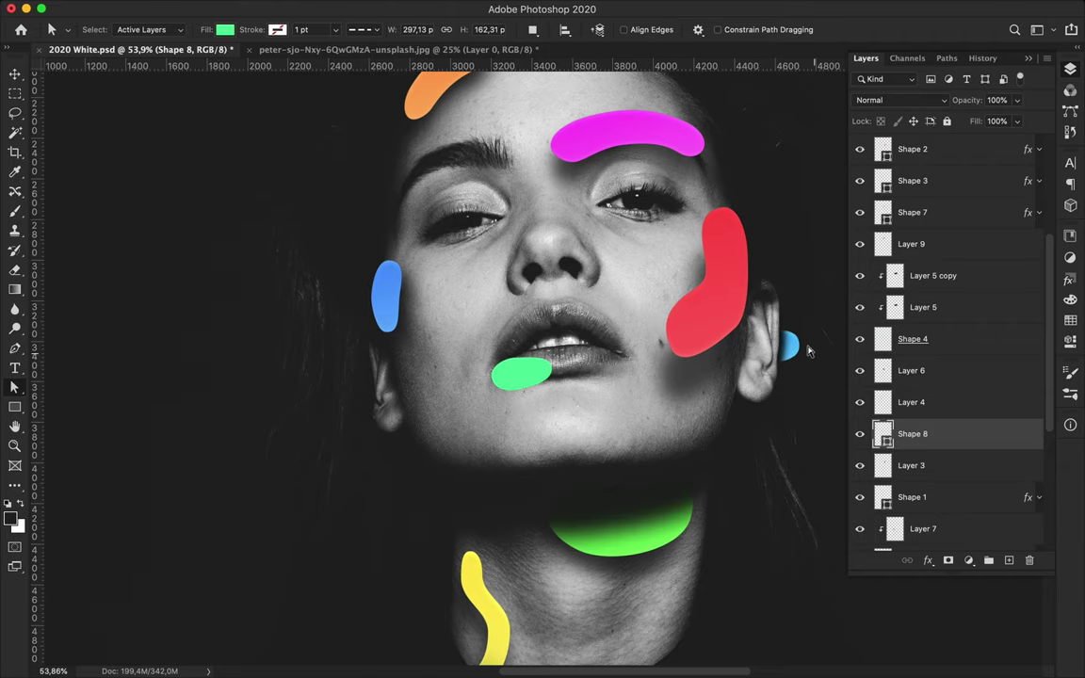
- Select the green lip shape's layer in the Layers panel
scroll(848, 376, "up", 3)
key("v")
left_click(690, 390, "ctrl")
scroll(1000, 494, "down", 2)
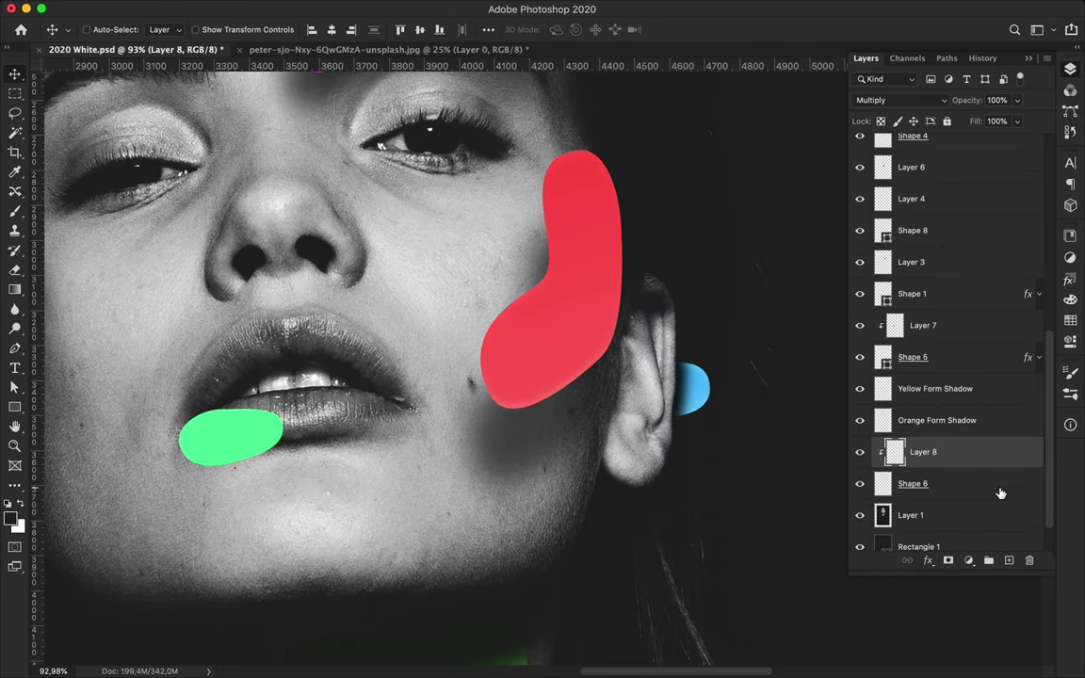
scroll(640, 339, "down", 2)
scroll(640, 339, "left", 4)
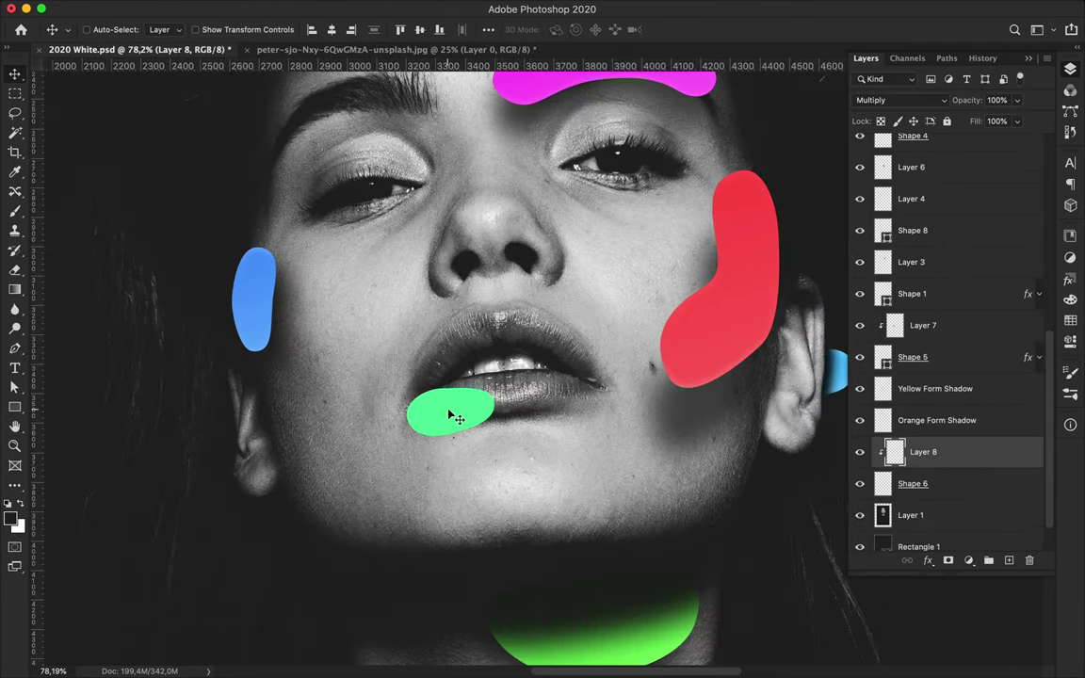
left_click(458, 430, "ctrl")
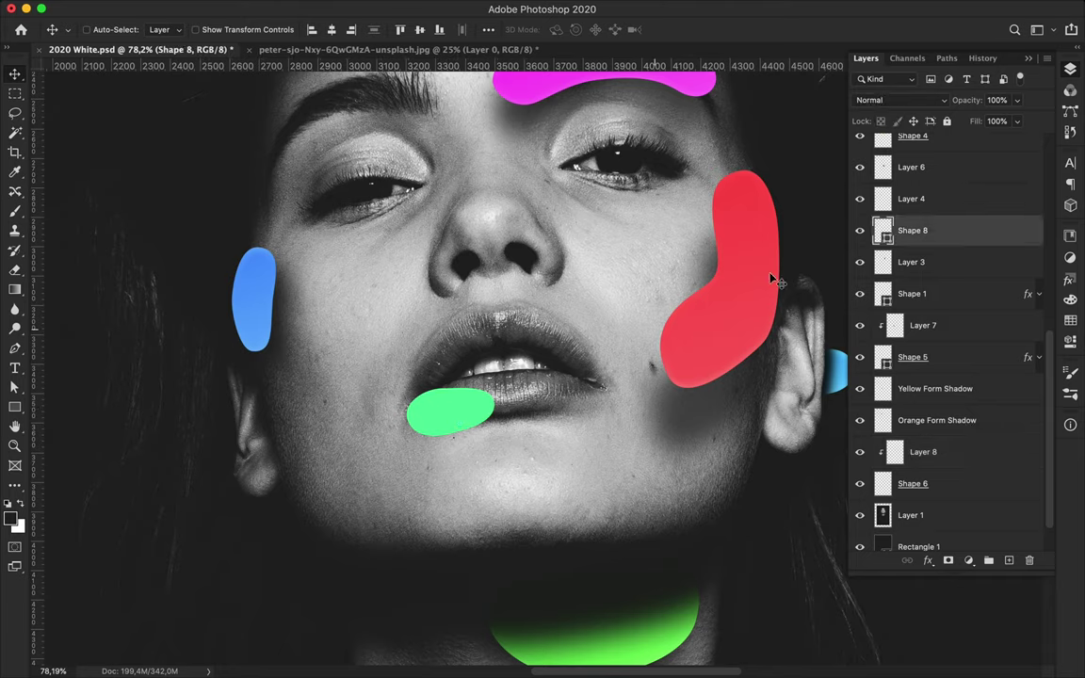
- Add Layer 10 below the green shape, then load and clear its outline selection
left_click(1009, 561, "ctrl")
left_click(882, 230, "ctrl")
key("b")
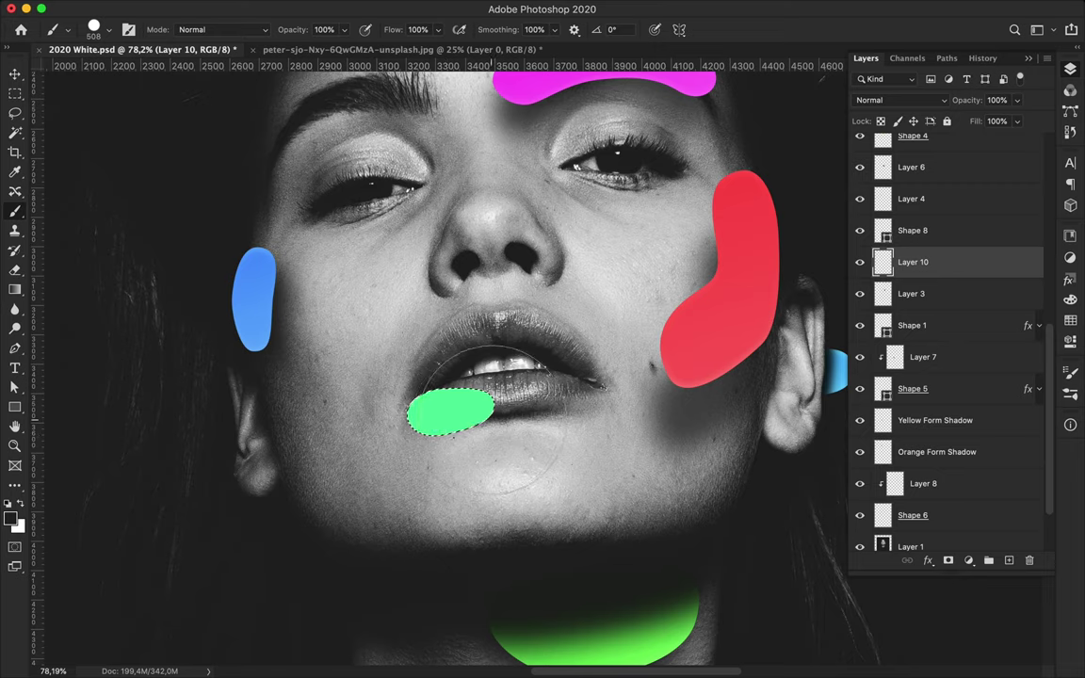
key("v")
key("m")
left_click(337, 8)
left_click(355, 40)
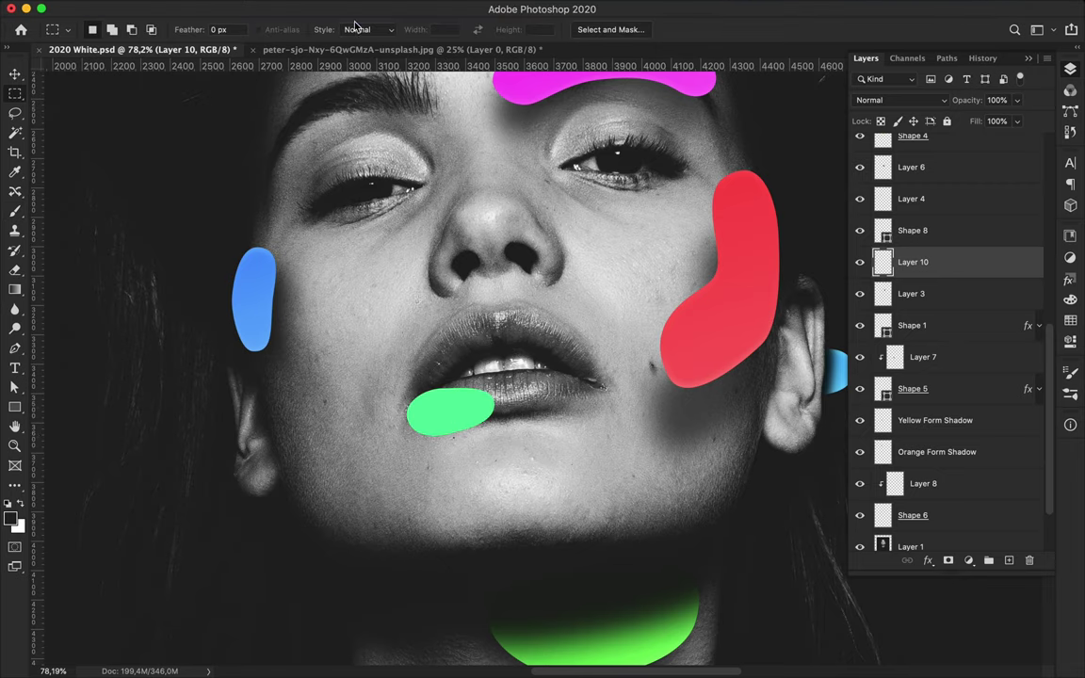
- Cancel a transform on Layer 10, enable auto-select, and select Layer 4, then Layer 9
key("v")
key("ctrl+t")
right_click(478, 412)
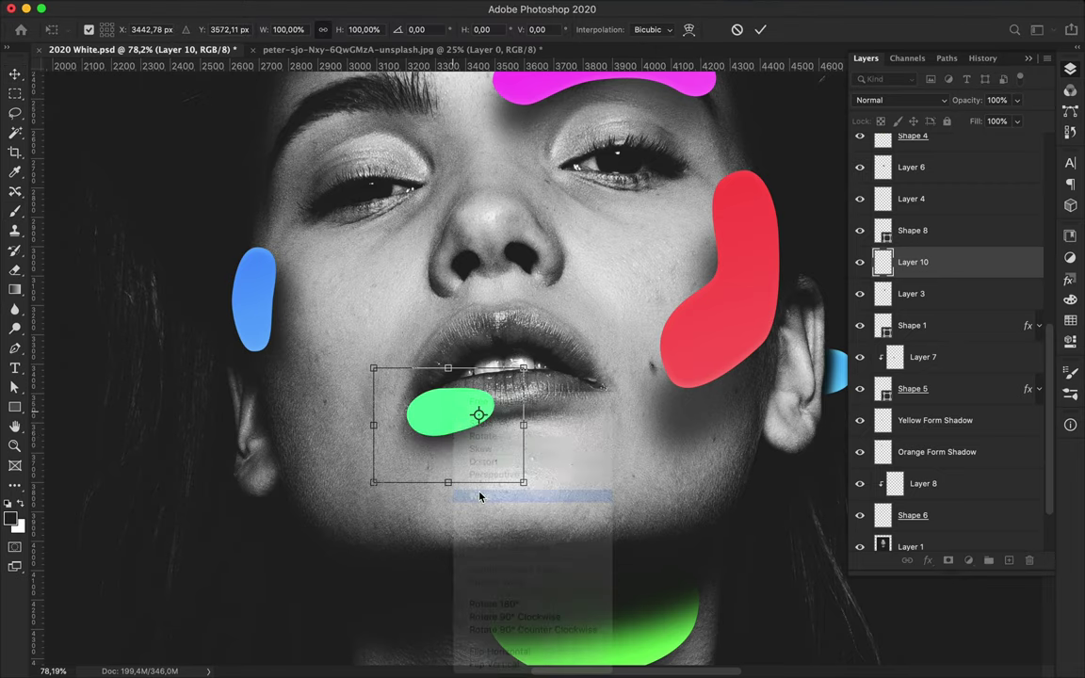
key("Return")
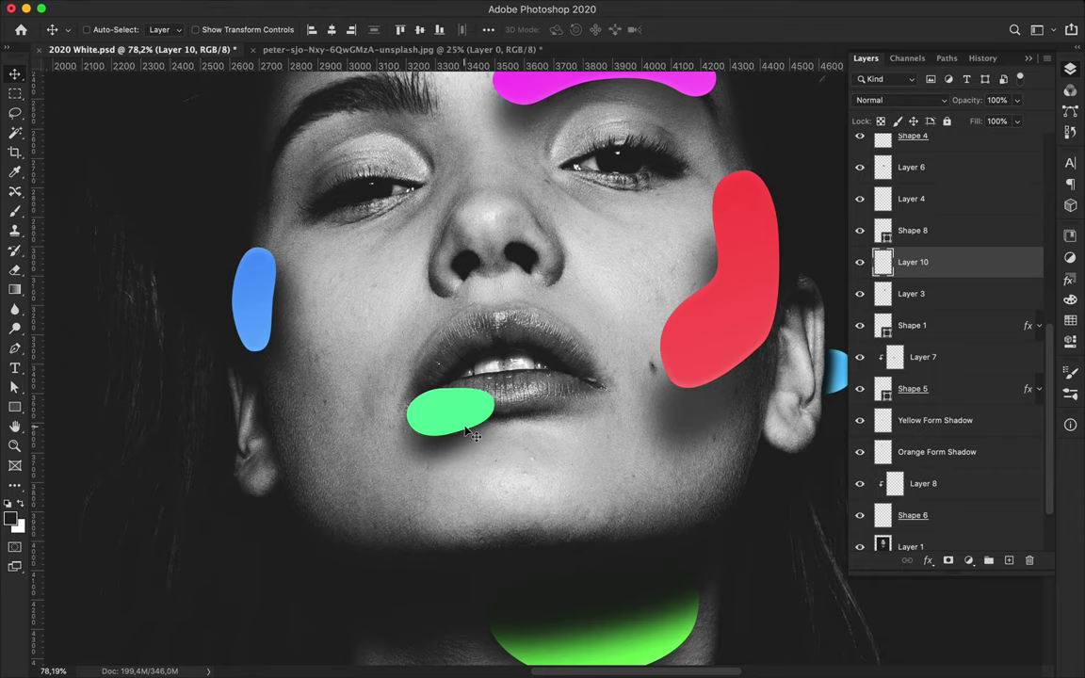
left_click(901, 100)
key("Escape")
left_click(704, 418, "ctrl")
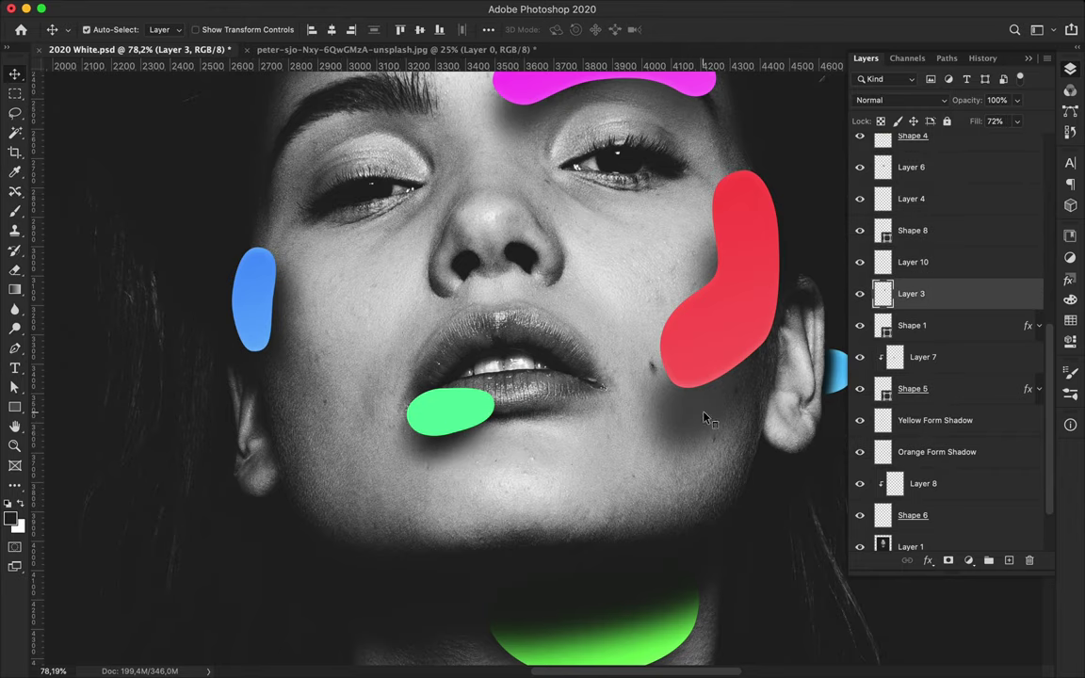
left_click(259, 308)
left_click(636, 96)
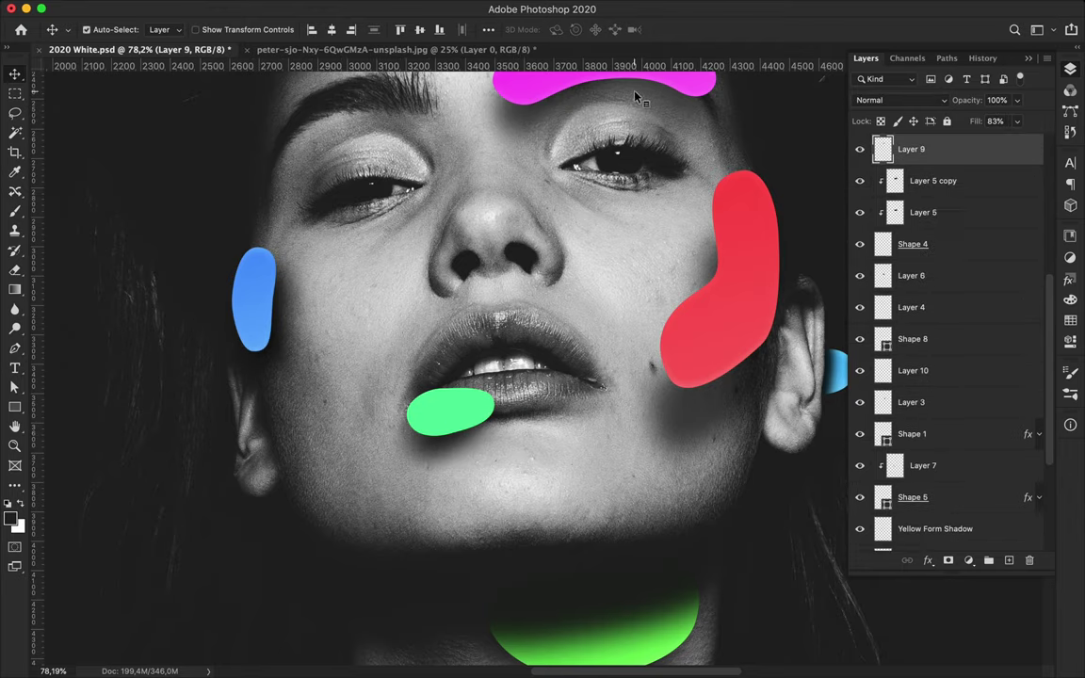
- Set the blend mode of Layer 9 and Layer 6 to Multiply
scroll(635, 96, "up", 3)
left_click(901, 100)
left_click(881, 138)
scroll(618, 250, "down", 8)
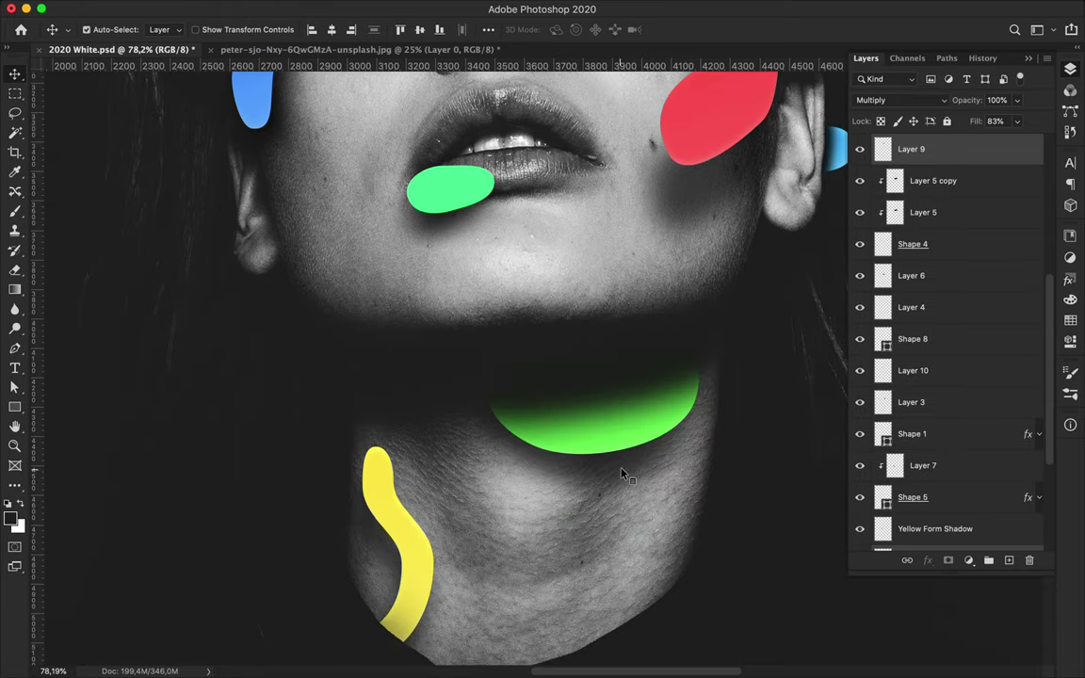
left_click(622, 474)
left_click(901, 100)
left_click(872, 138)
- Draw a wavy Pen shape from the nostril up along the nose
scroll(789, 250, "up", 3)
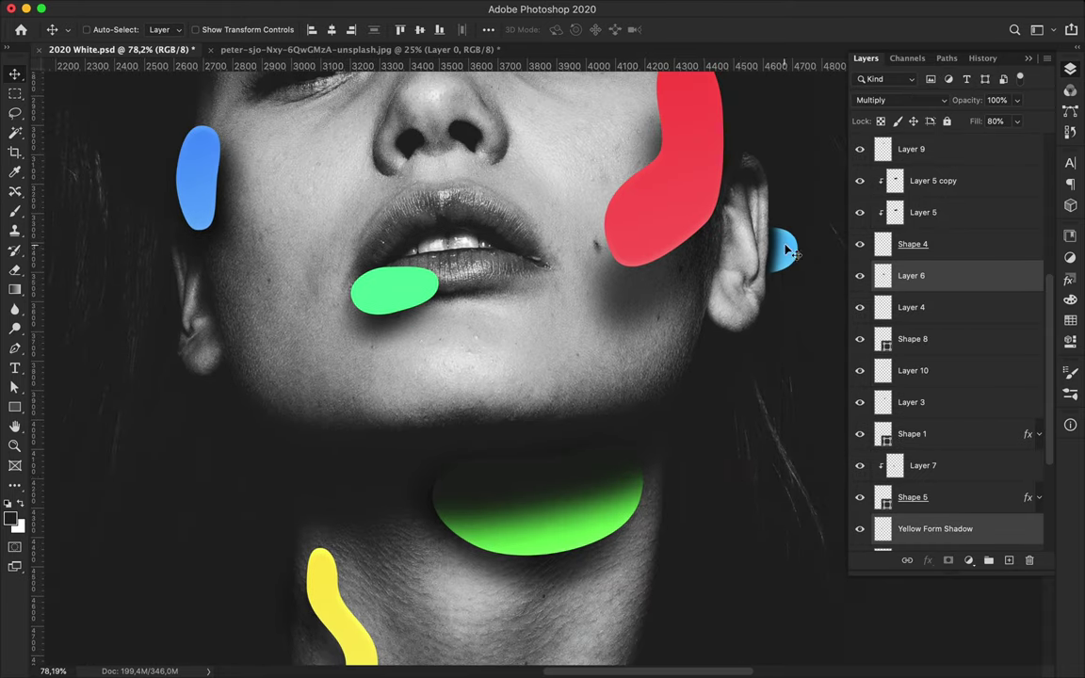
scroll(543, 247, "up", 5)
scroll(603, 278, "down", 3)
scroll(565, 254, "up", 2)
key("p")
scroll(541, 358, "up", 2)
left_click(396, 339)
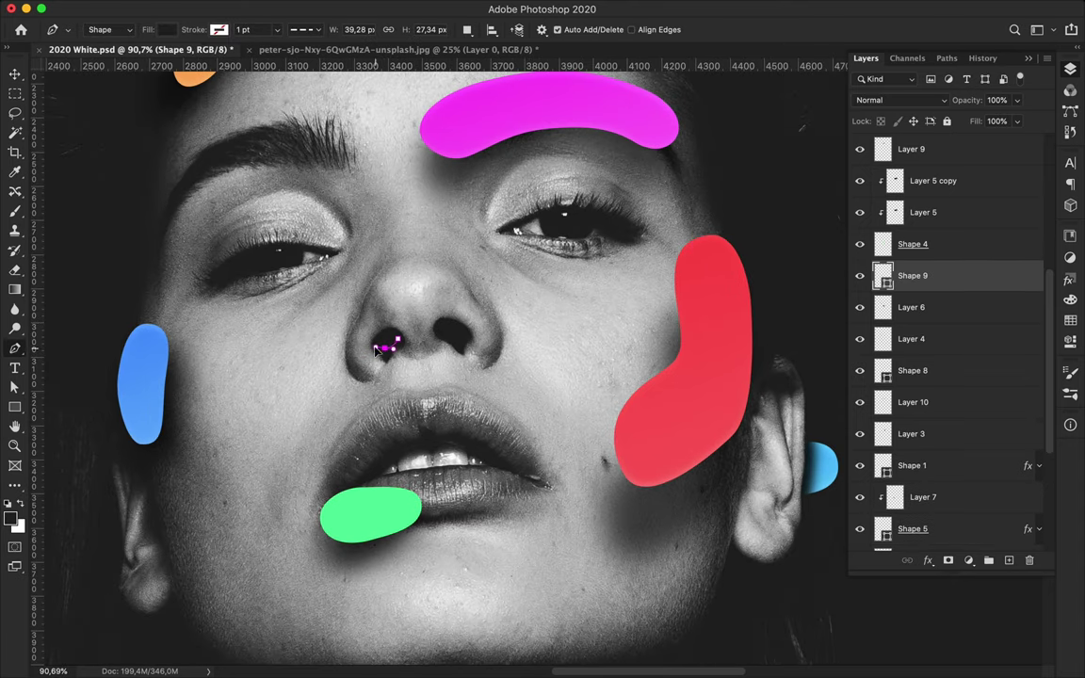
mouse_move(380, 248)
left_mouse_down()
mouse_move(357, 175)
mouse_move(371, 124)
left_mouse_up()
left_click(387, 129)
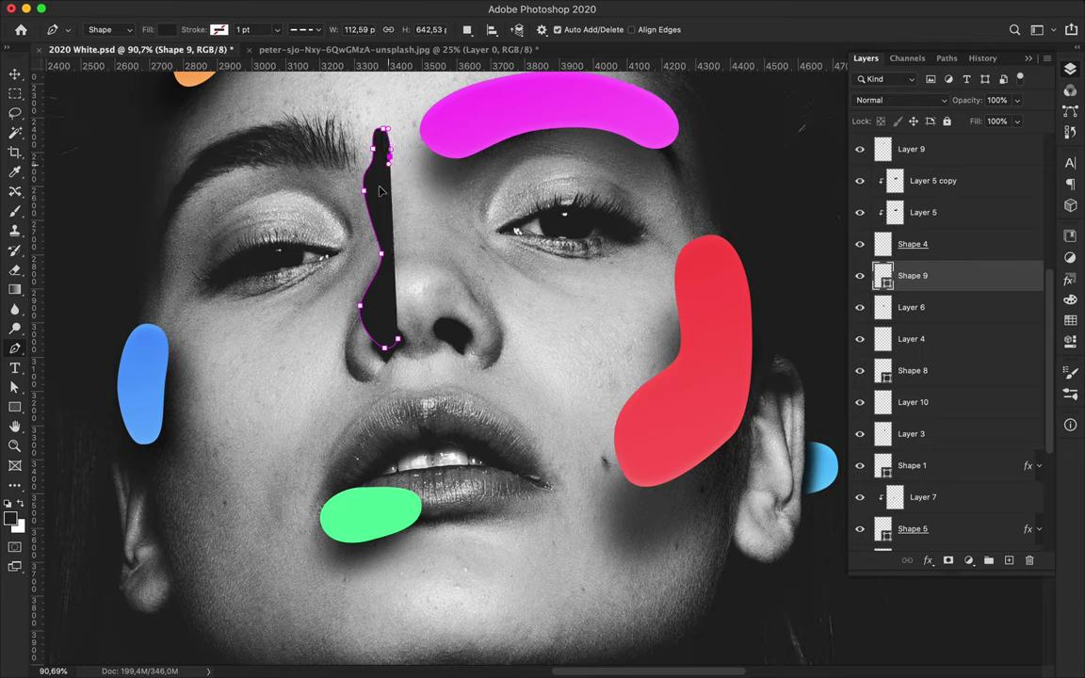
left_click(399, 257)
left_click(381, 307)
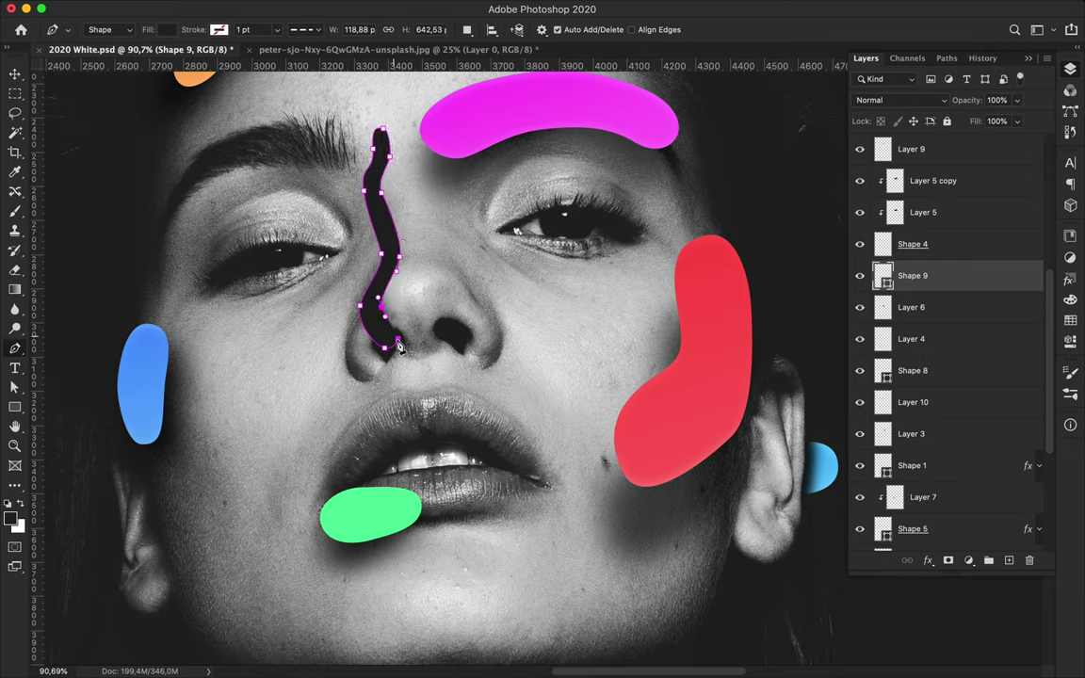
- Fill the nose strip with purple #b354fc
left_click(169, 29)
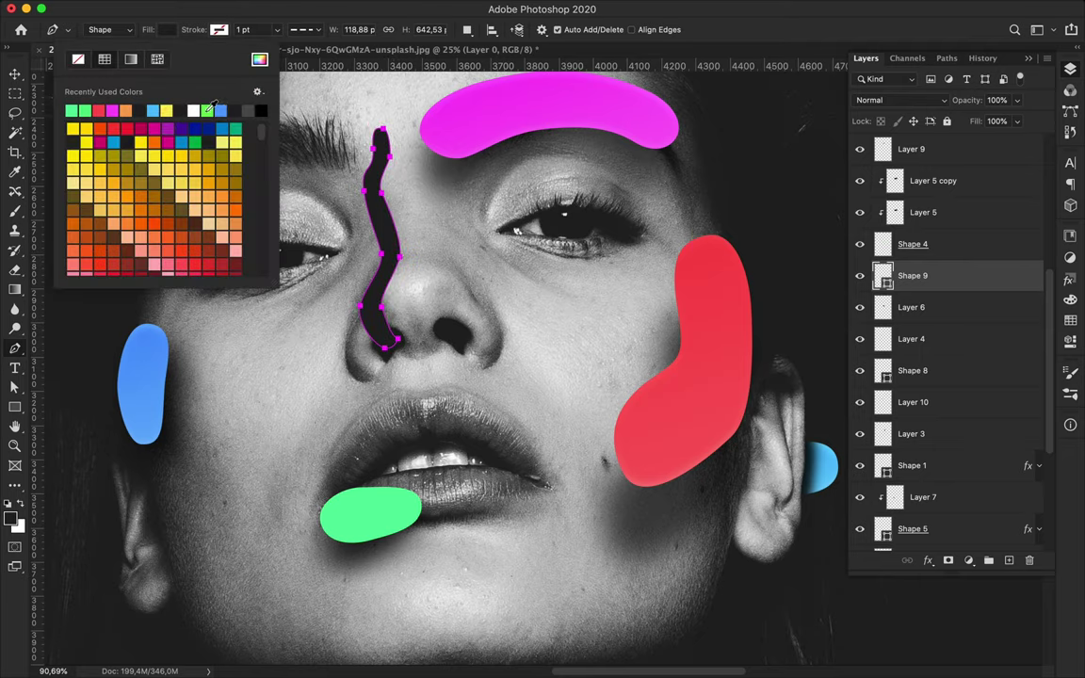
left_click(219, 110)
left_click(259, 59)
left_click_drag(706, 436, 706, 481)
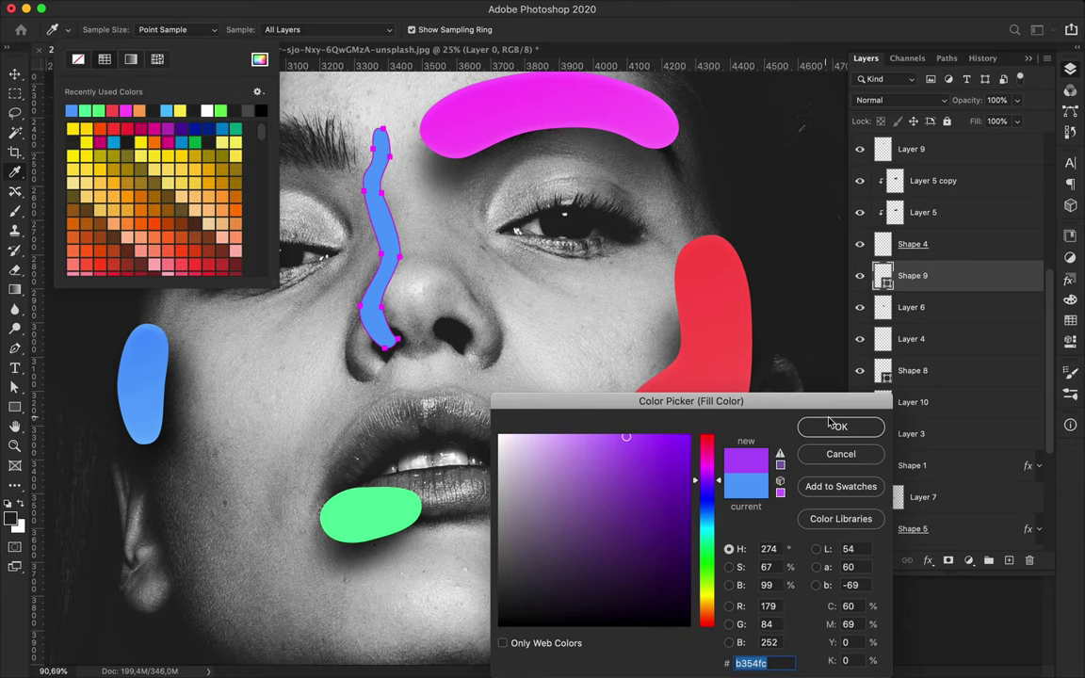
left_click(810, 429)
- Add a shading layer and switch to a soft black airbrush, undoing a hard dab
key("v")
key("b")
left_click(1008, 560)
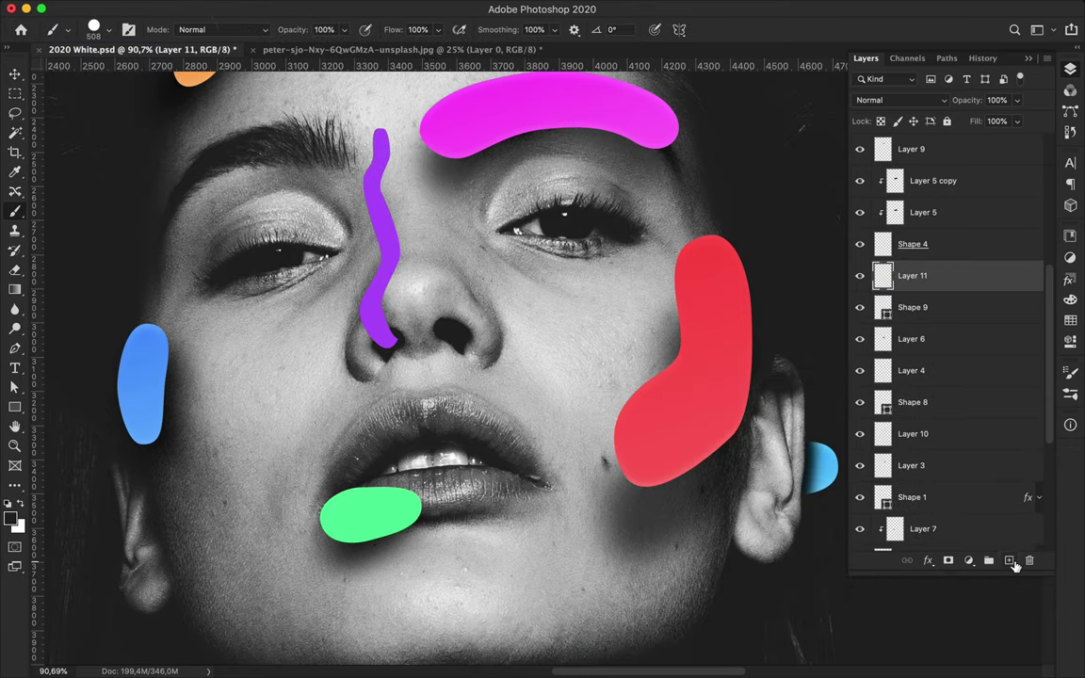
left_click(98, 29)
scroll(464, 339, "up", 3)
left_click(464, 339)
key("ctrl+z")
left_click(99, 29)
double_click(94, 175)
left_click(419, 292)
- Clip the shading layer to the purple strip in Multiply, then add a clipped Layer 12 and adjust Fill
key("v")
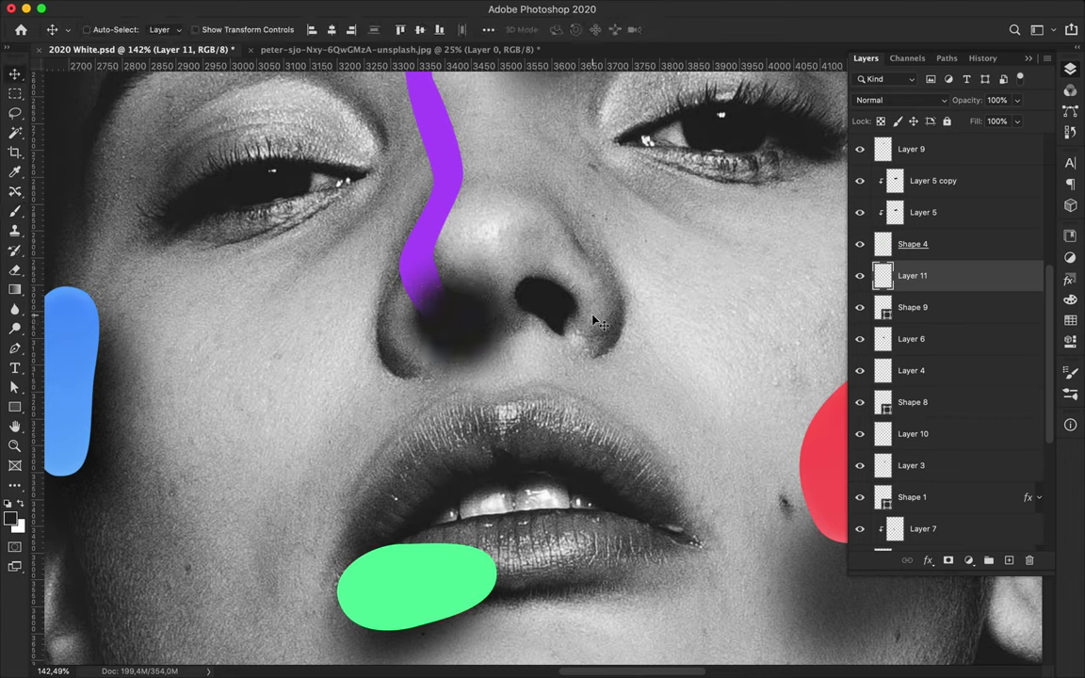
left_click(921, 292, "alt")
left_click(900, 99)
left_click(866, 140)
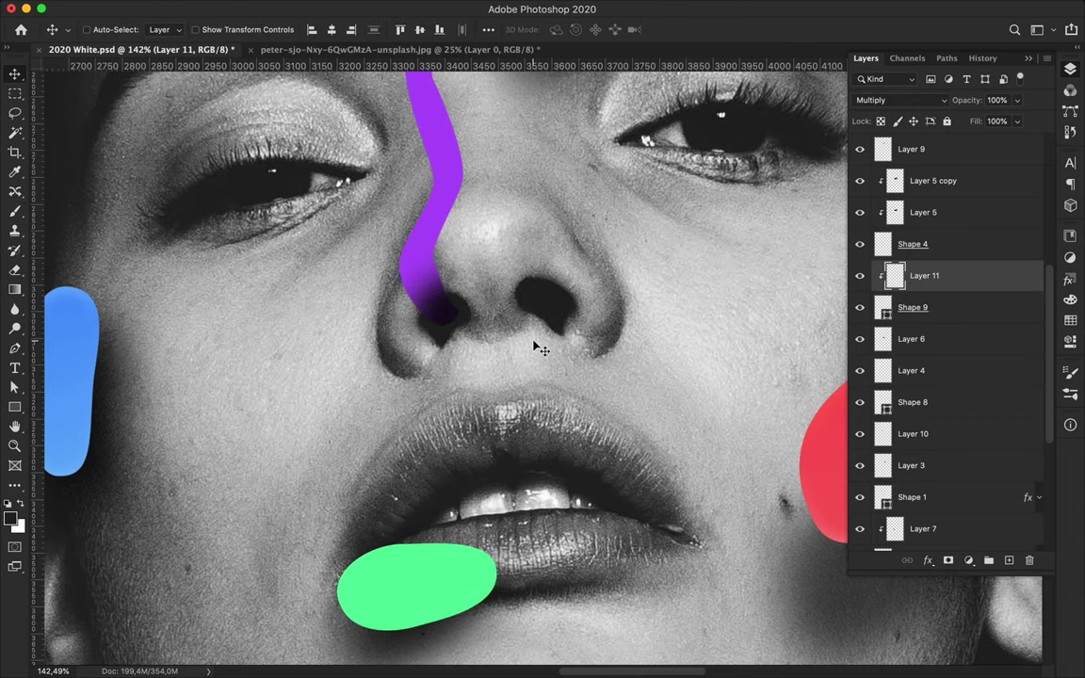
key("ctrl+shift+alt+n")
key("b")
key("v")
left_click(942, 291, "alt")
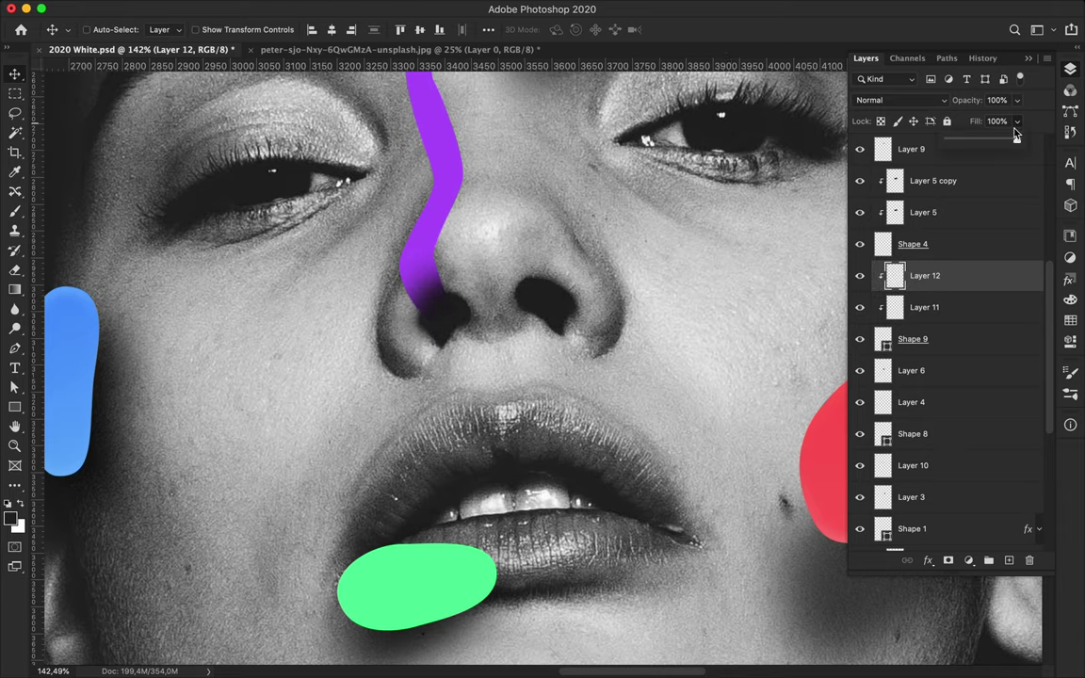
- Zoom in on the nostril and select the purple strip shape
scroll(685, 272, "up", 3)
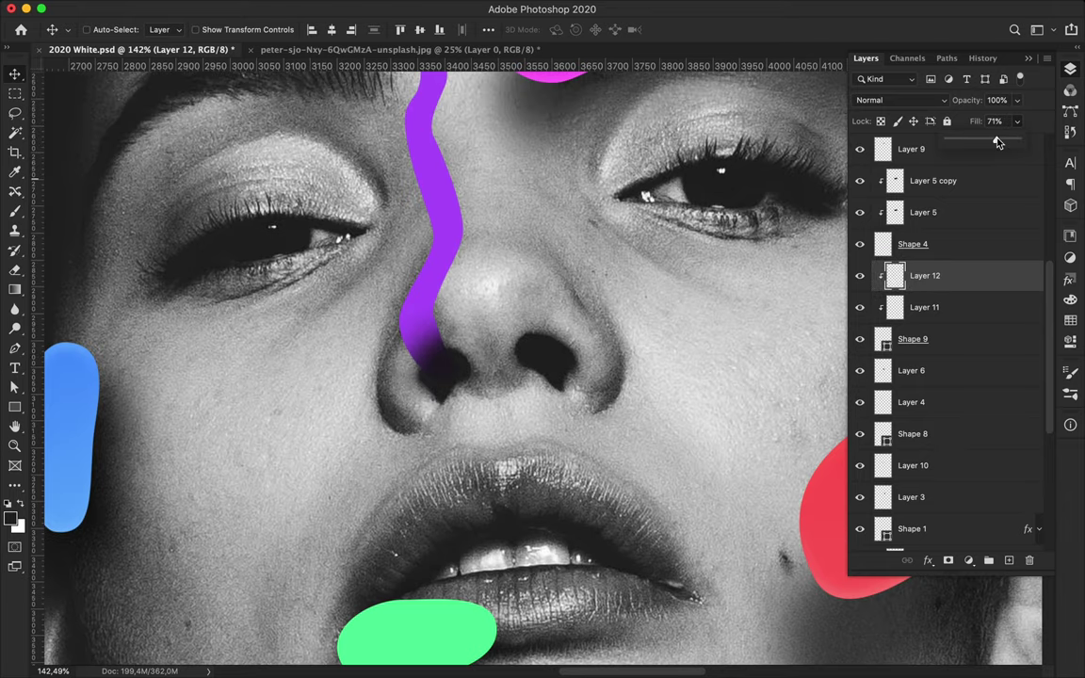
key("ctrl+plus")
key("ctrl+plus")
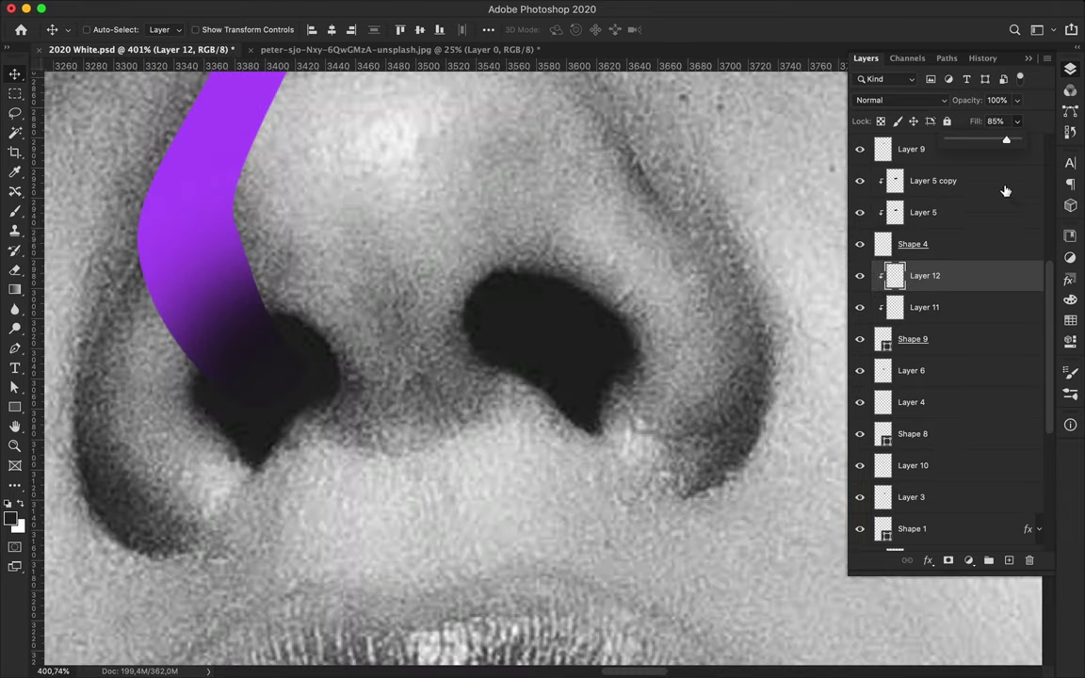
scroll(603, 321, "down", 3)
scroll(603, 320, "down", 3)
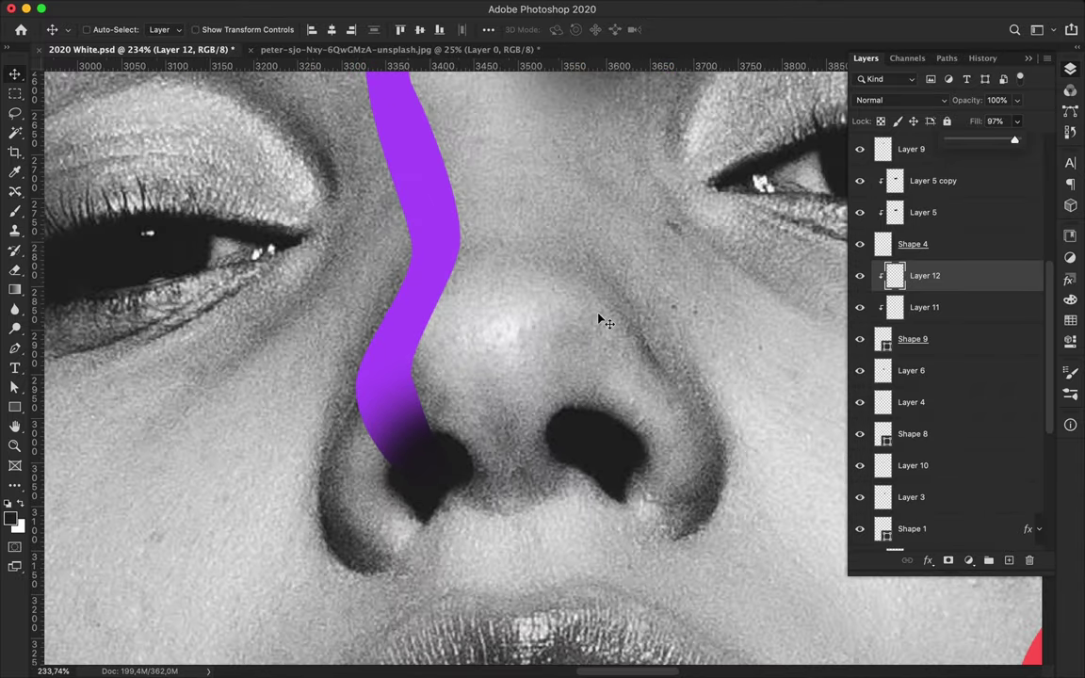
scroll(603, 320, "down", 3)
key("a")
left_click(468, 224)
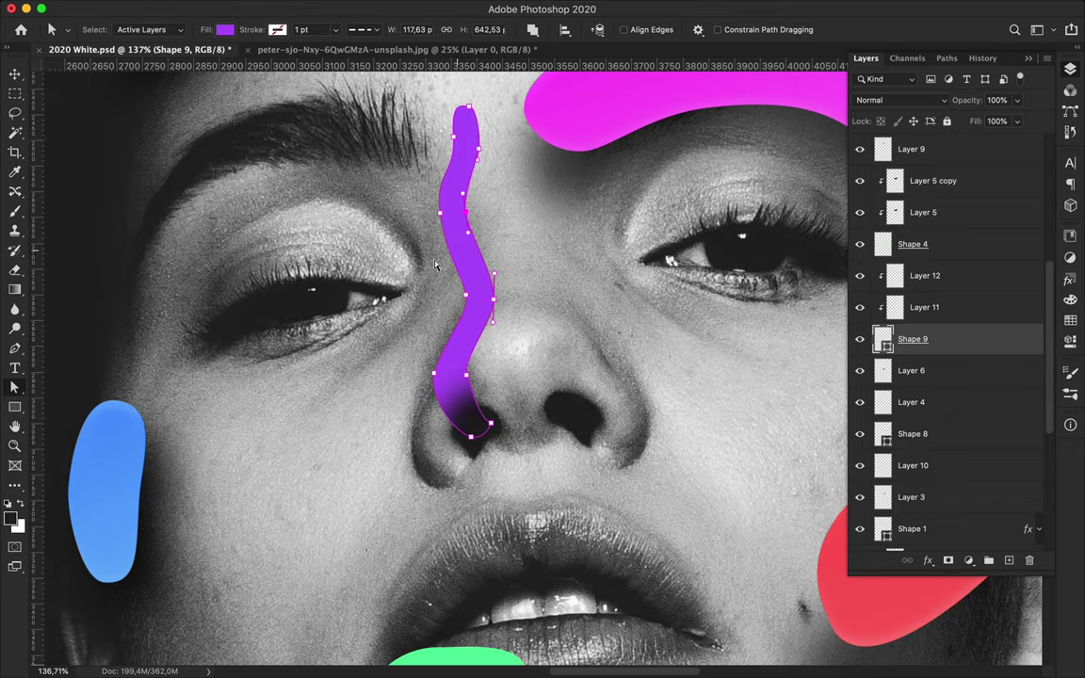
scroll(469, 113, "up", 3)
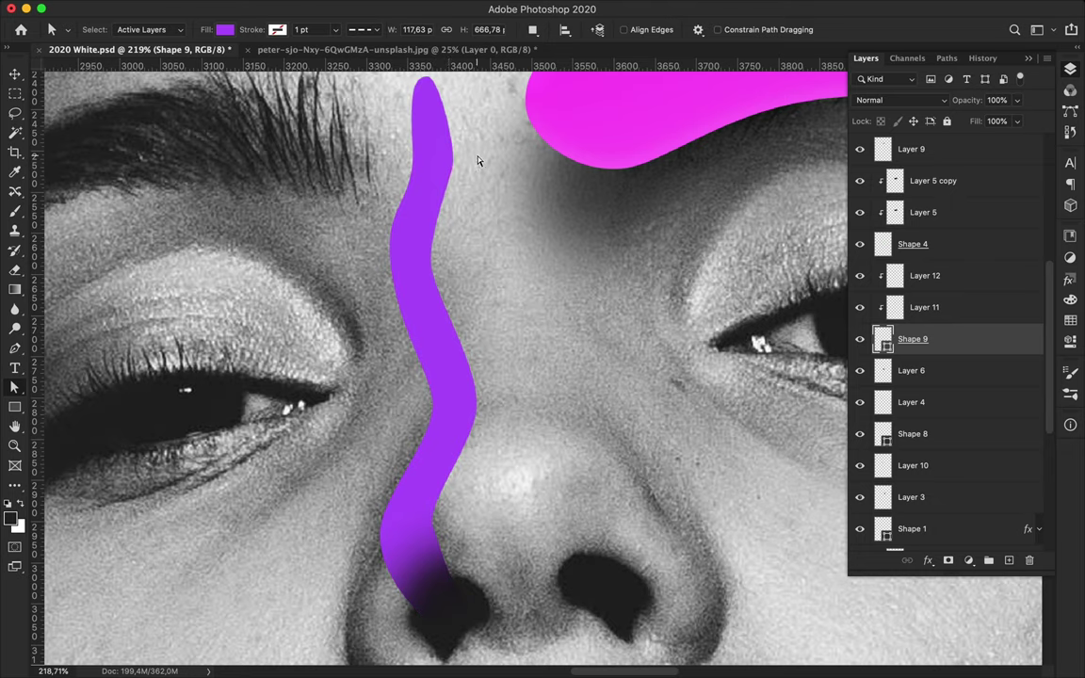
scroll(437, 160, "down", 2)
- Add Layer 13 below the purple strip with the strip's outline loaded as a selection
key("v")
scroll(530, 237, "down", 1)
scroll(528, 237, "down", 1)
left_click(1008, 561, "ctrl")
left_click(882, 339, "ctrl")
key("b")
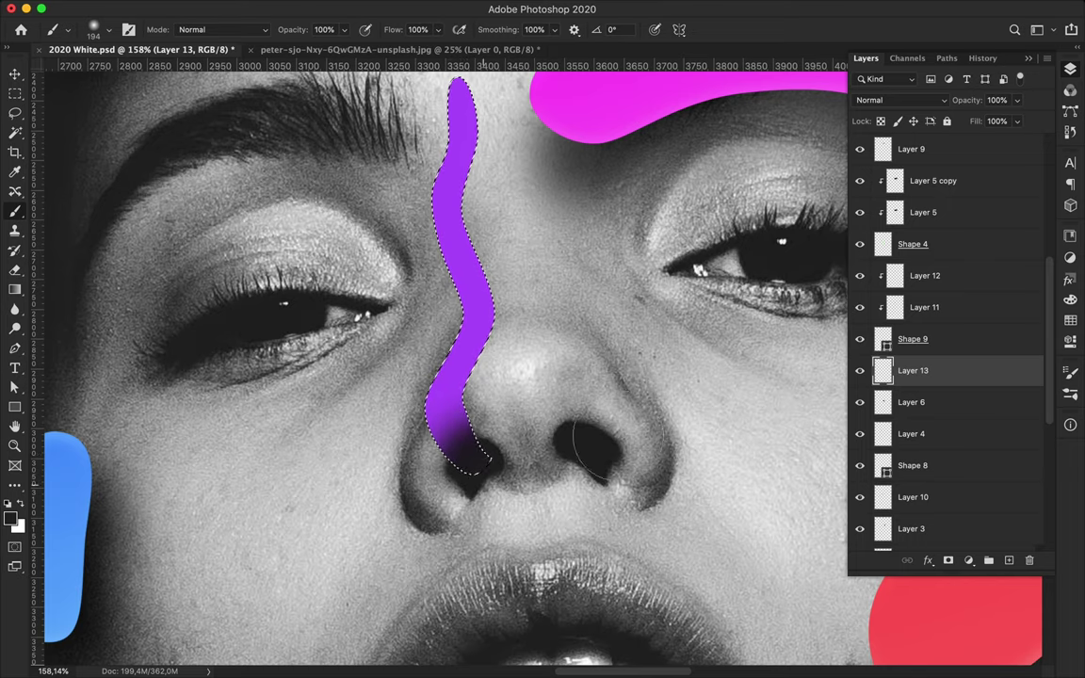
- Set Layer 13 to Multiply and warp it to bend along the nose
key("ctrl+d")
key("v")
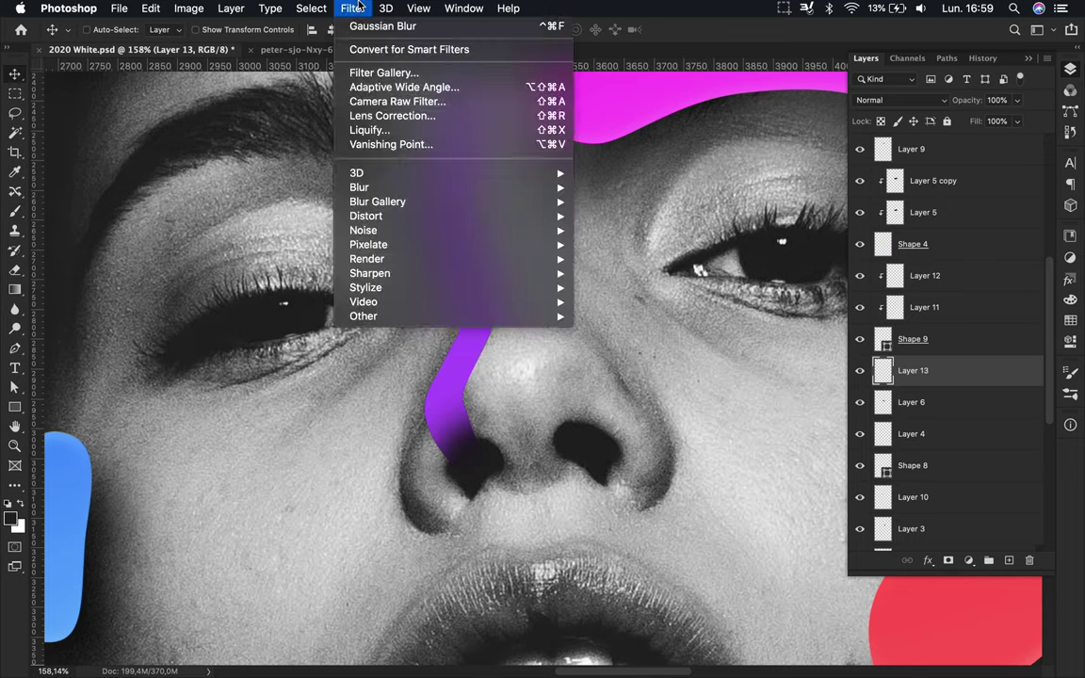
scroll(475, 237, "down", 3)
left_click(899, 100)
left_click(875, 135)
key("ctrl+t")
right_click(493, 235)
left_click(528, 337)
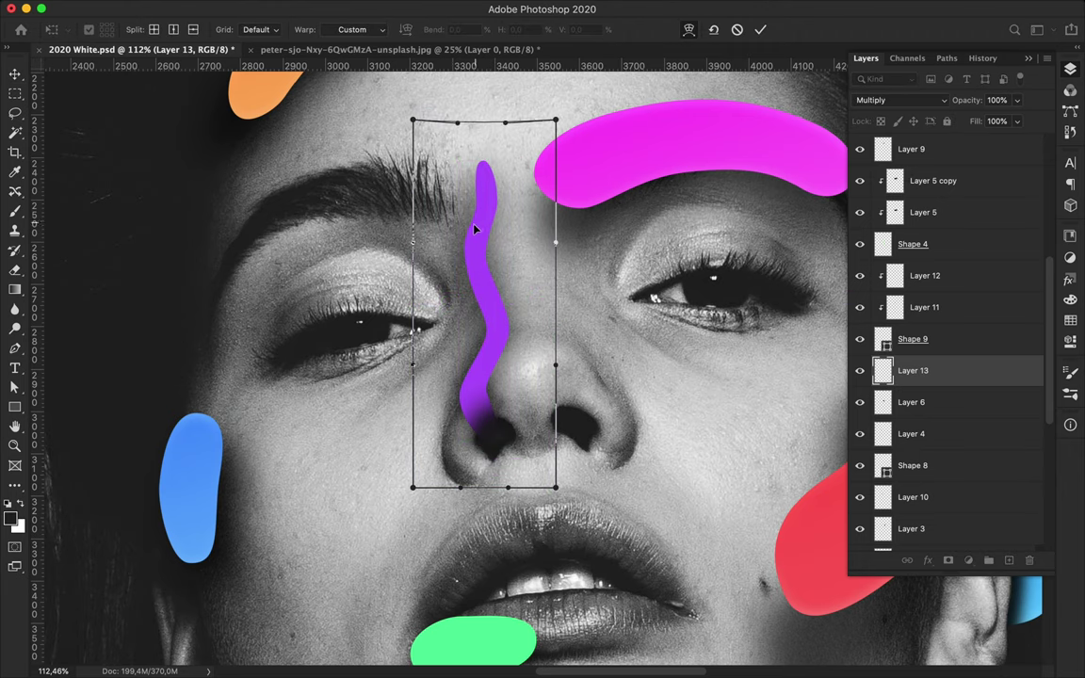
left_click_drag(486, 340, 473, 389)
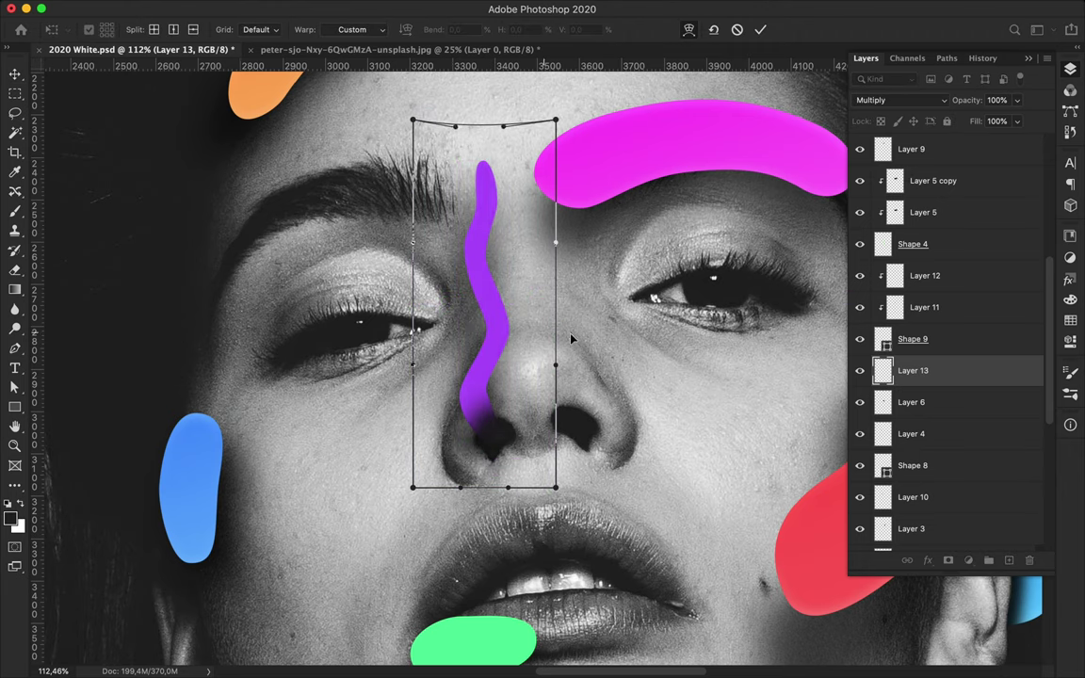
key("Return")
- Paste the glossy bevel, satin and gradient layer style onto Shape 9, then hide Layer 13
key("alt+bracketright")
right_click(904, 339)
left_click(857, 377)
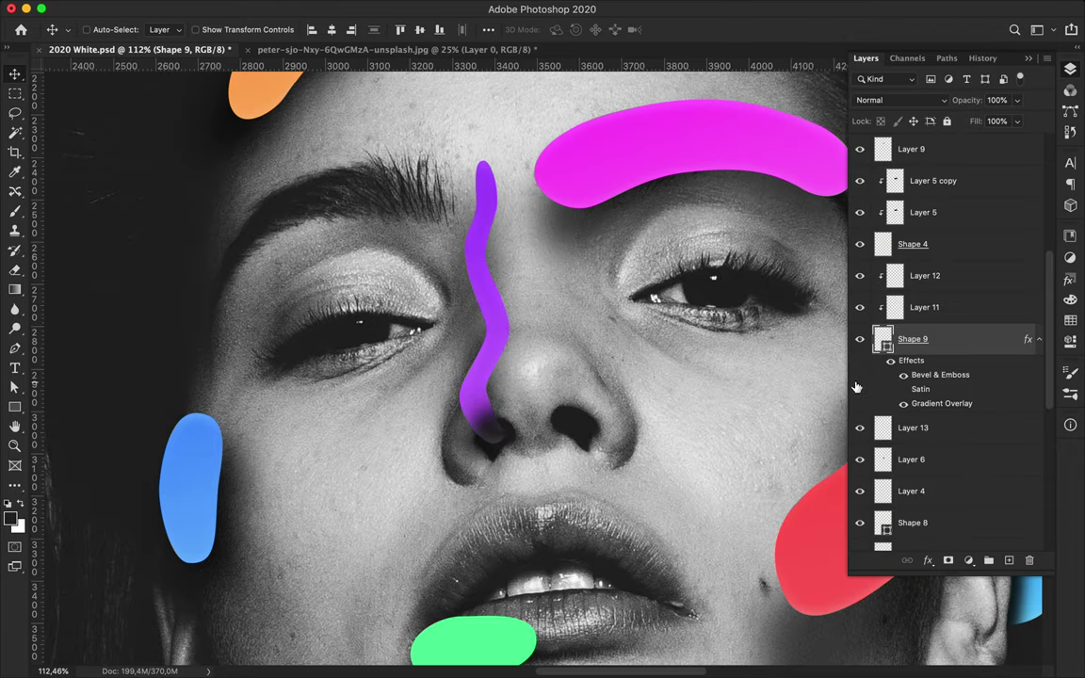
right_click(956, 336)
key("Escape")
right_click(956, 336)
left_click(847, 259)
scroll(569, 346, "down", 4)
scroll(569, 346, "down", 2)
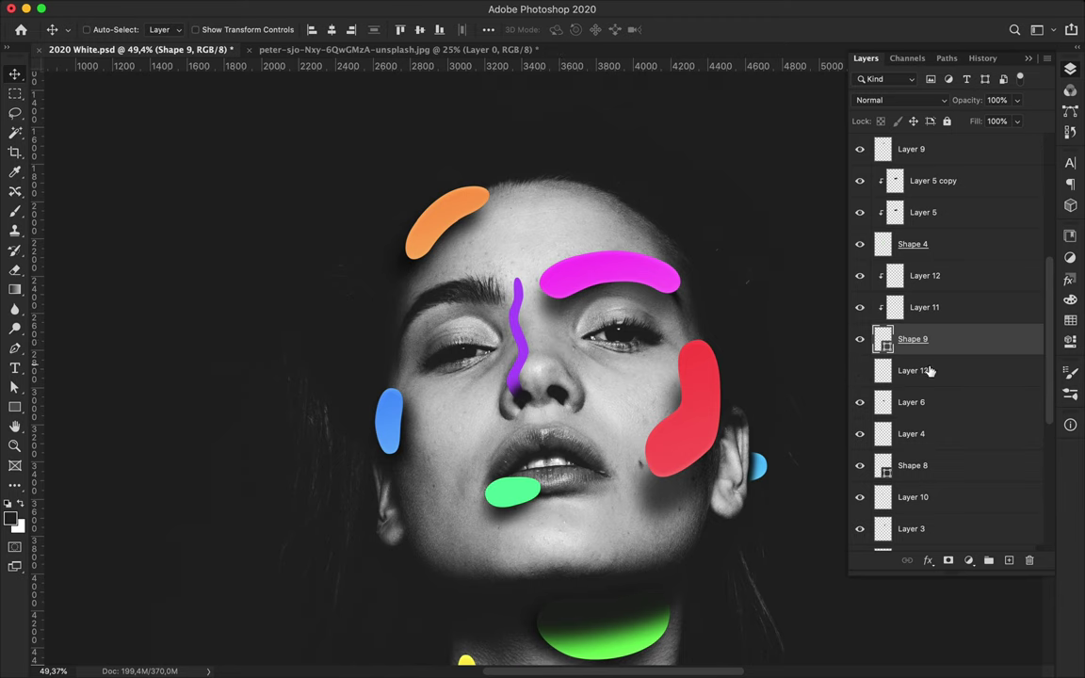
- Drag the squiggle's lower and nose-side bends outward to widen the zigzag
key("a")
scroll(475, 394, "up", 4)
left_click_drag(434, 402, 435, 400)
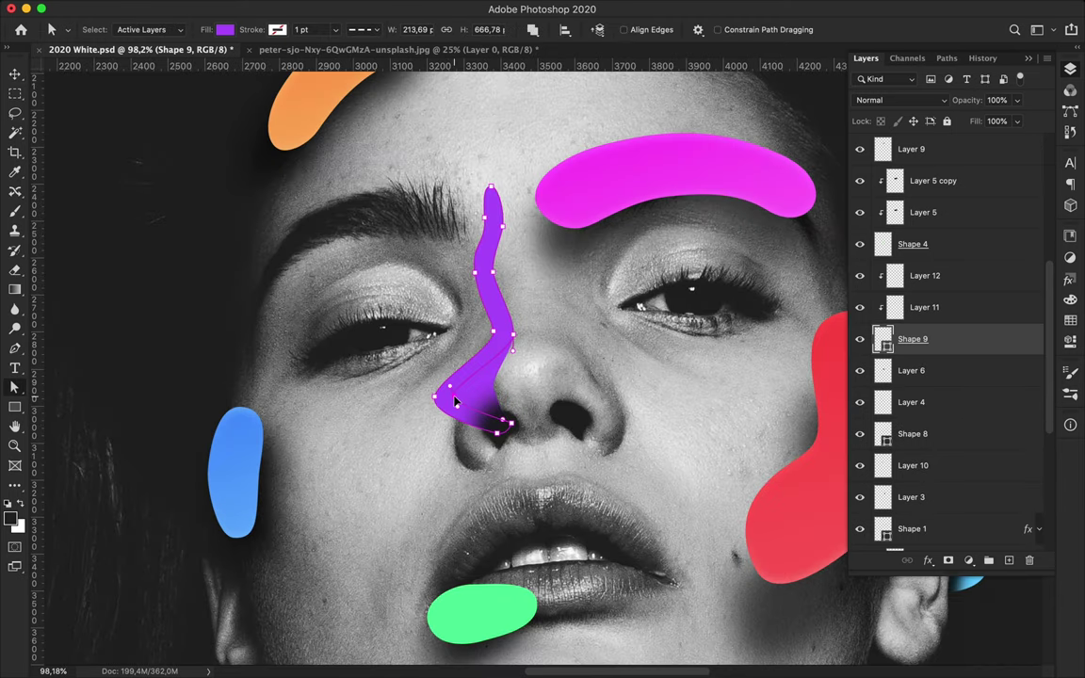
left_click_drag(454, 279, 454, 274)
left_click_drag(435, 396, 424, 406)
left_click_drag(511, 342, 525, 343)
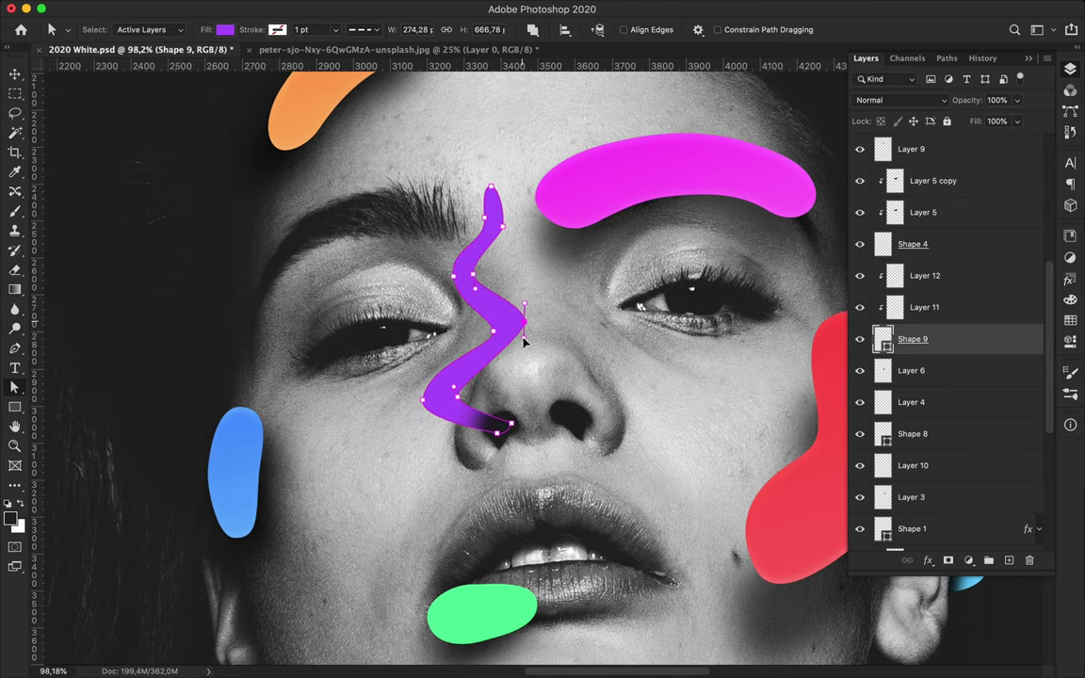
scroll(541, 362, "down", 2)
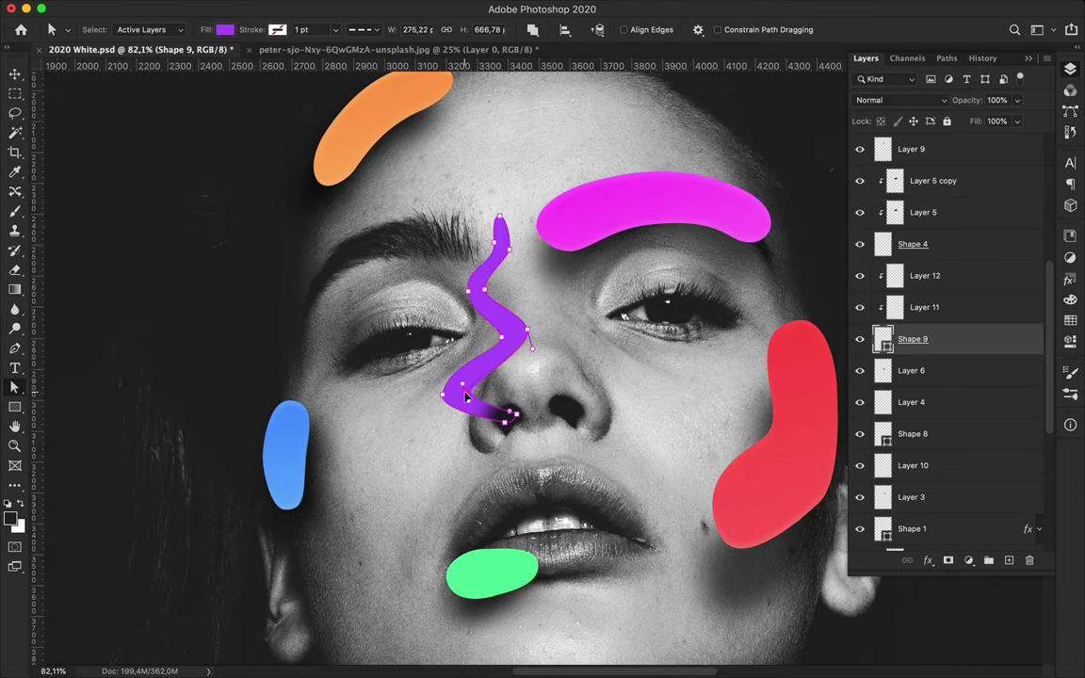
left_click_drag(443, 394, 432, 418)
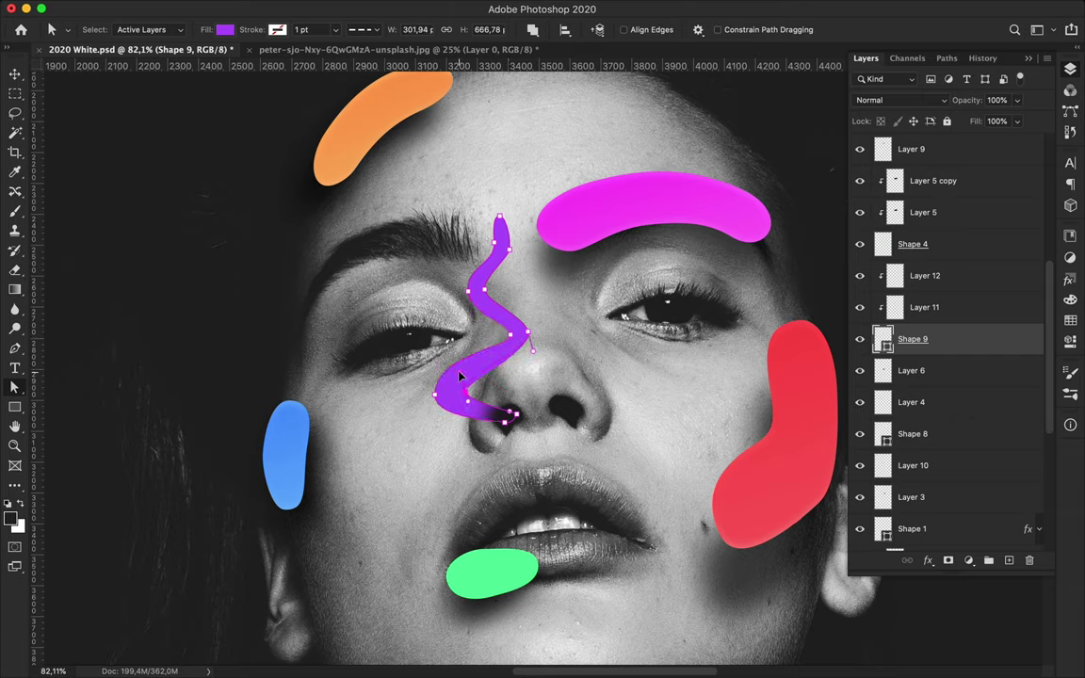
- Move the squiggle's top up to the eyebrow and smooth its top curve
left_click(509, 236)
scroll(479, 212, "up", 5)
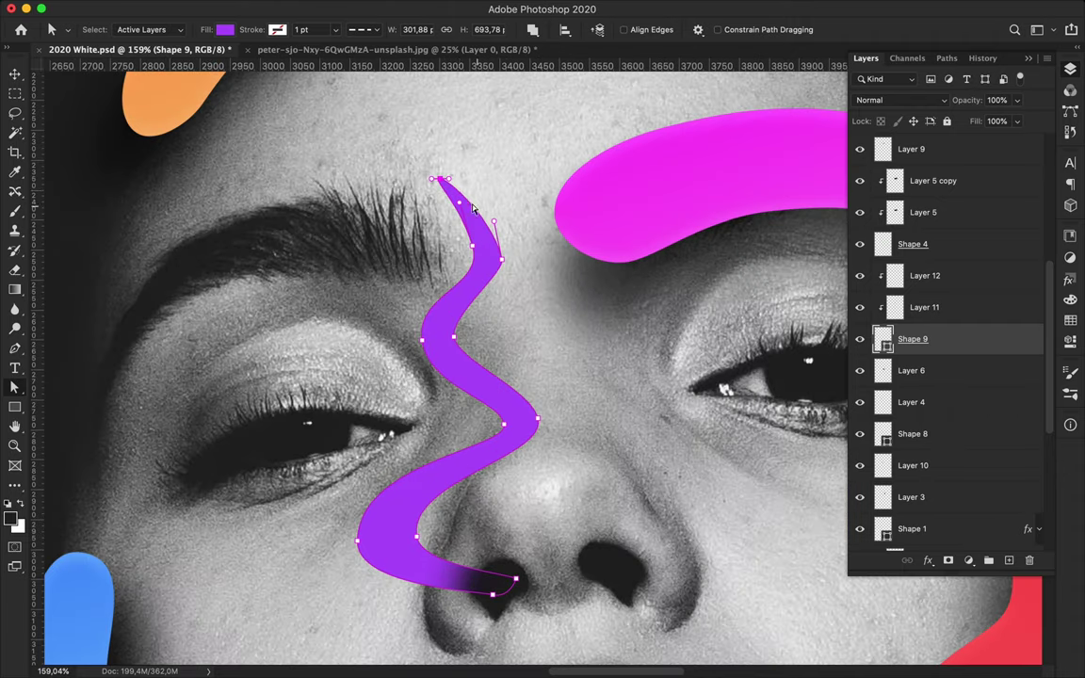
mouse_move(430, 197)
left_mouse_down()
mouse_move(395, 177)
mouse_move(491, 205)
left_mouse_up()
left_click(516, 287)
left_click_drag(516, 287, 504, 310)
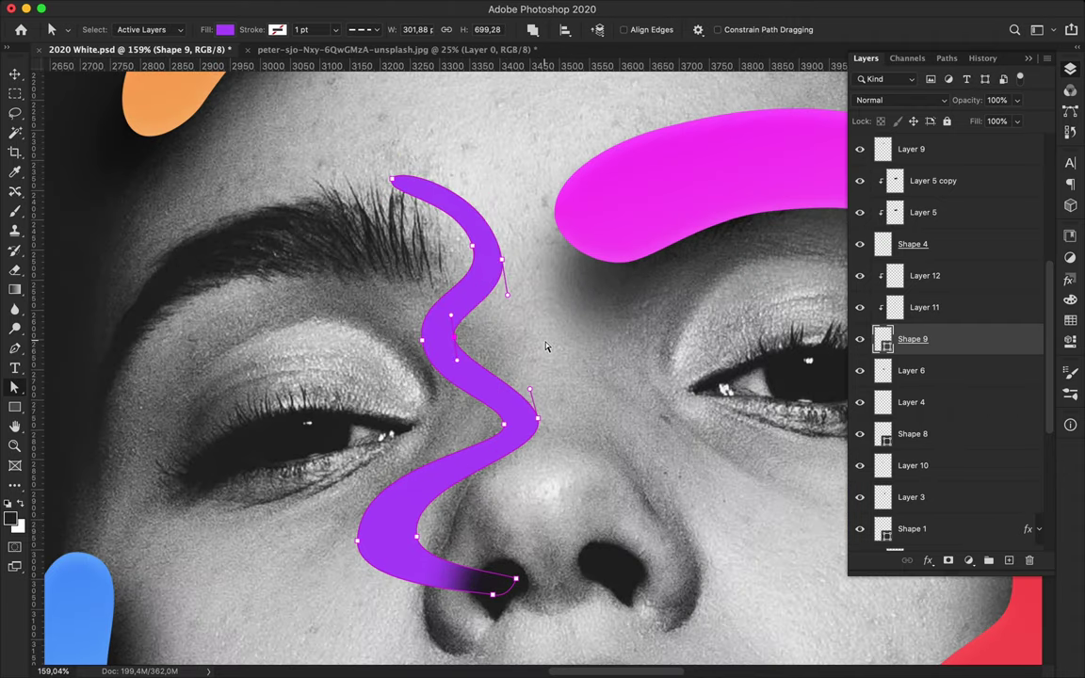
scroll(537, 347, "down", 3)
left_click_drag(443, 510, 430, 507)
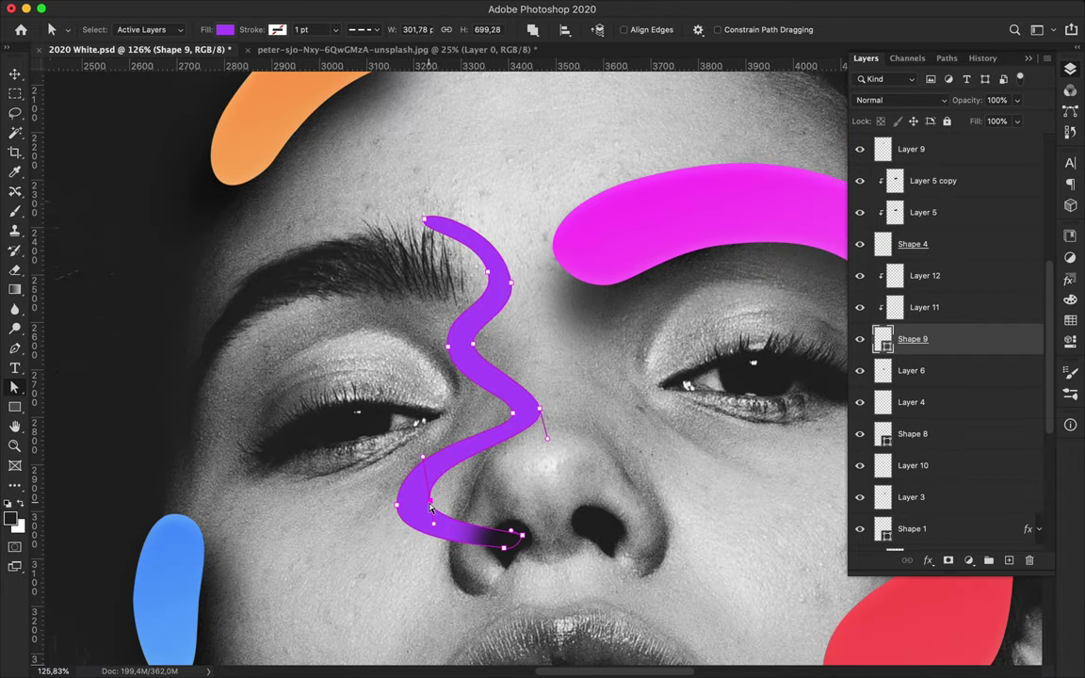
left_click_drag(453, 218, 467, 223)
left_click(513, 235)
scroll(542, 335, "down", 2)
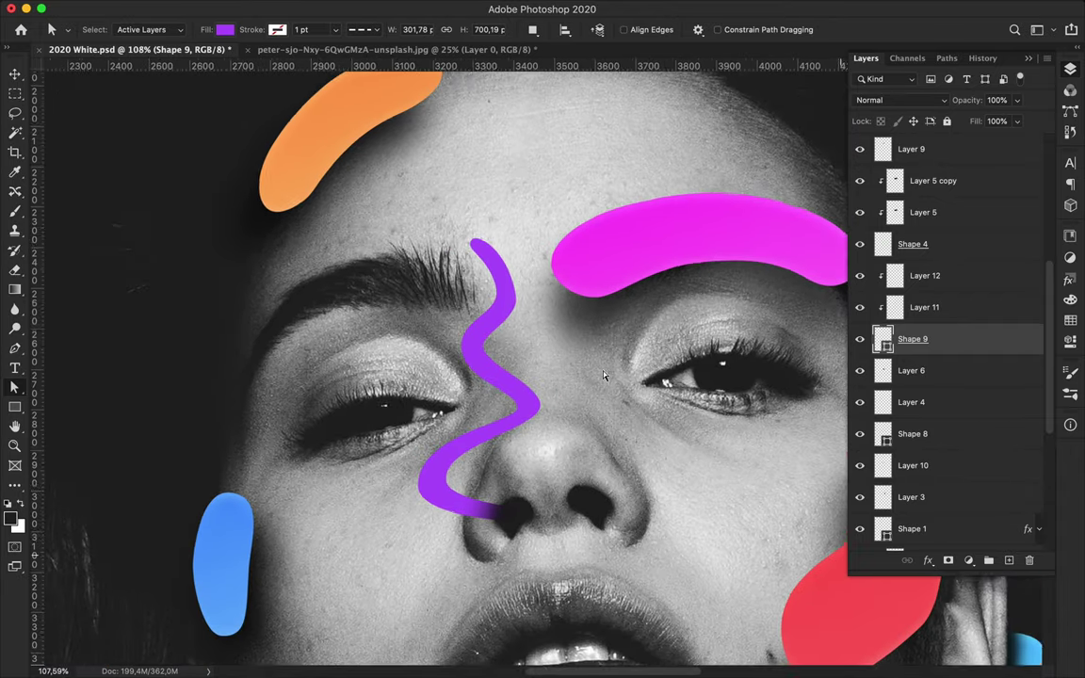
- Open Shape 9's Bevel & Emboss settings and apply the layer style
left_click(1039, 339)
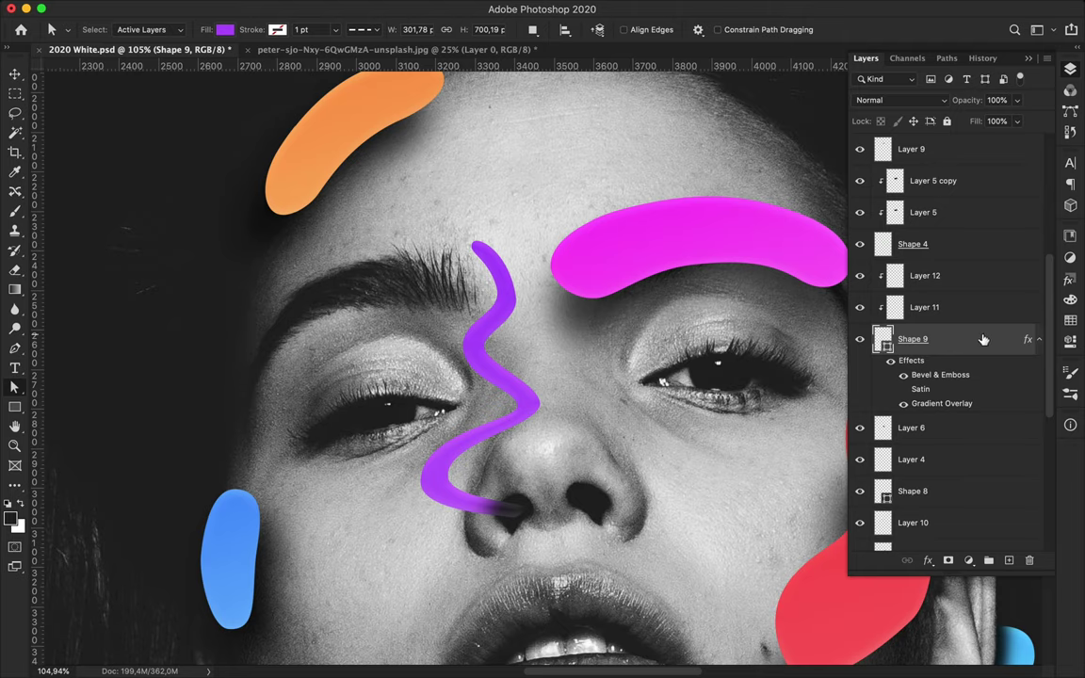
double_click(982, 339)
left_click(99, 200)
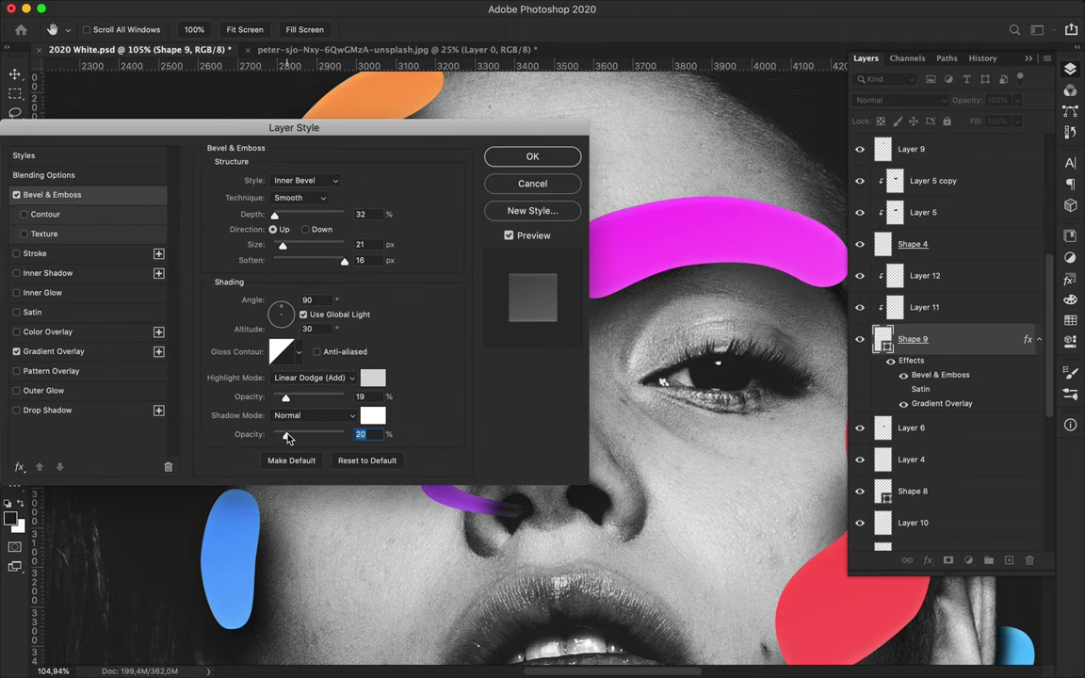
left_click(532, 157)
- Rasterize Shape 9 and rename Layer 13 to Purple Form Shadow
right_click(993, 348)
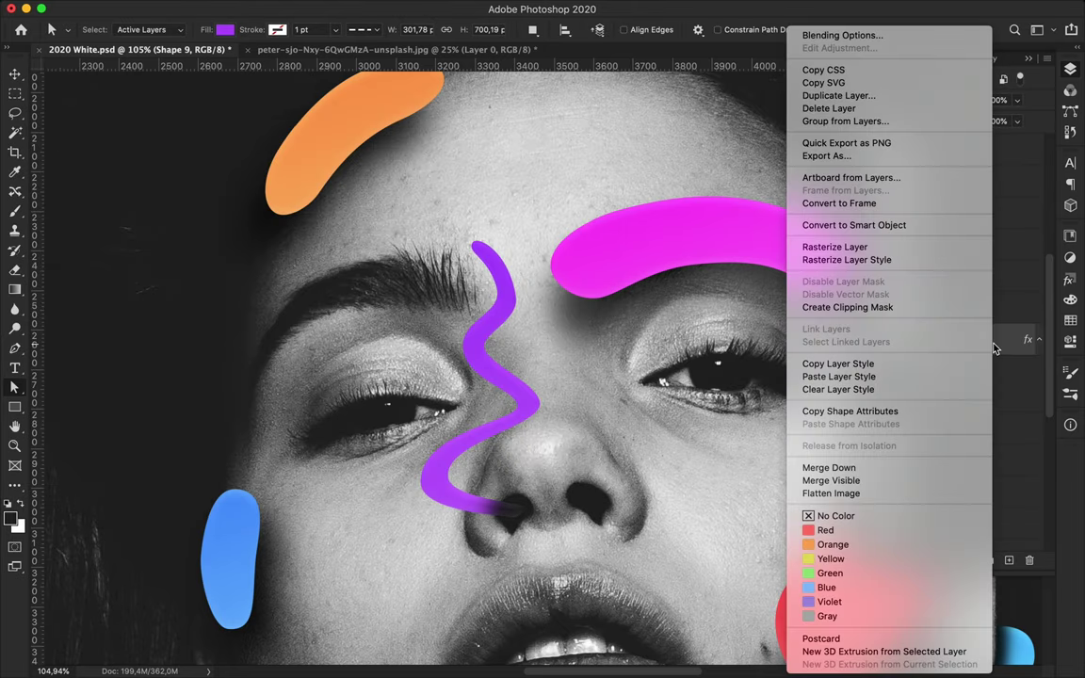
left_click(819, 245)
double_click(913, 370)
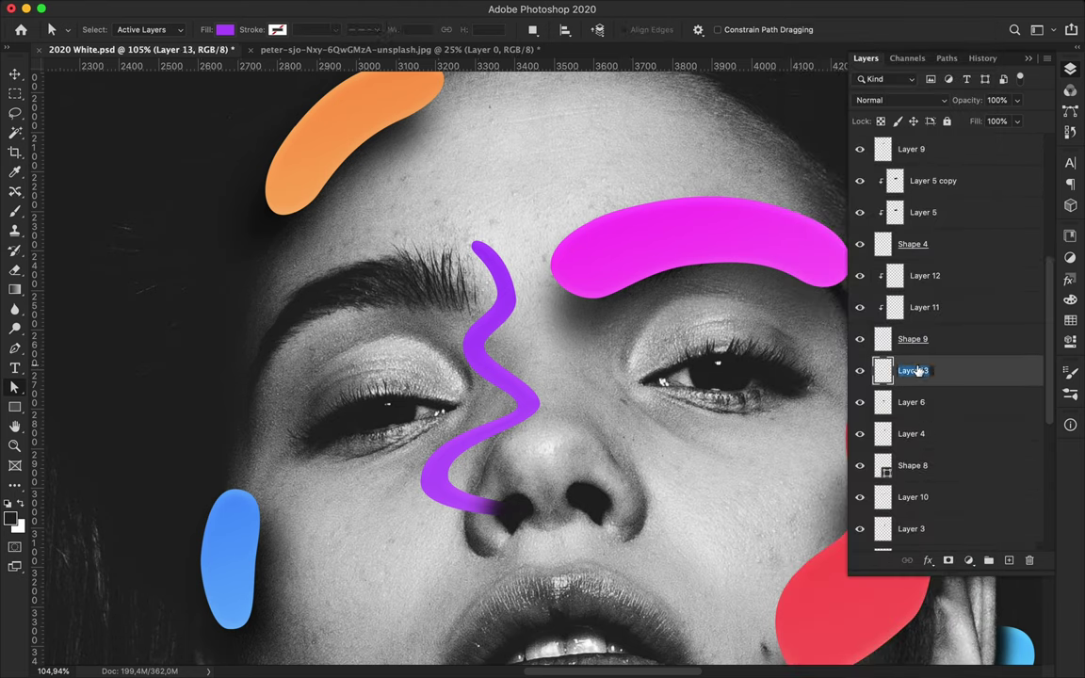
type("dow")
key("Return")
- Load the squiggle's outline as a selection, then deselect and reapply the most recent filter to the shadow
left_click(881, 371, "ctrl")
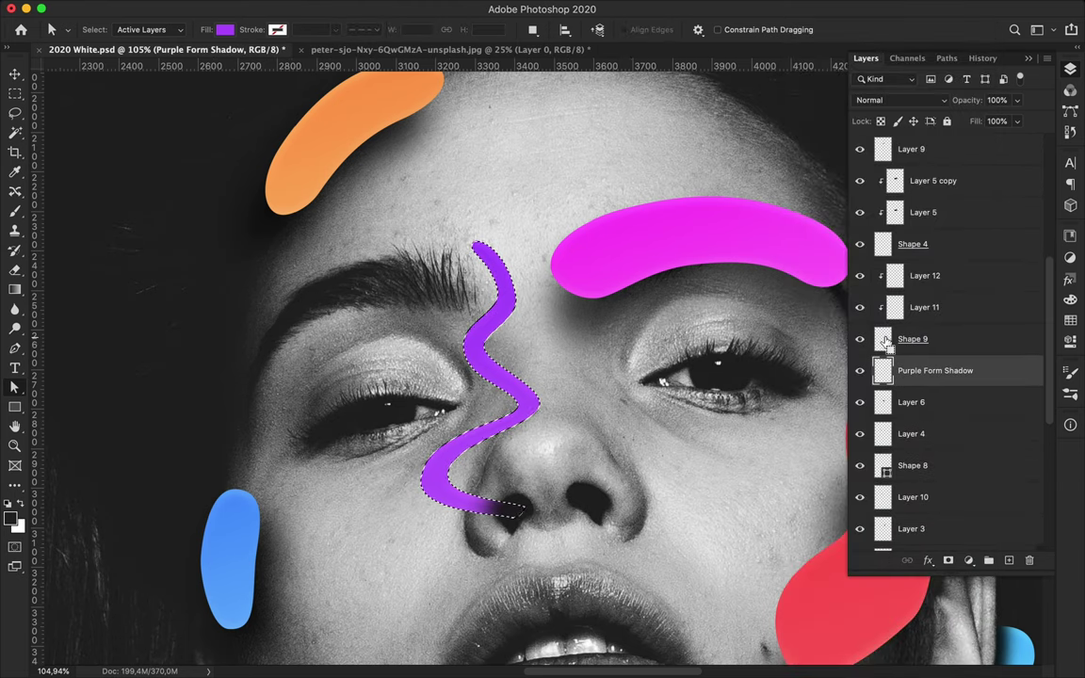
key("b")
key("ctrl+d")
key("v")
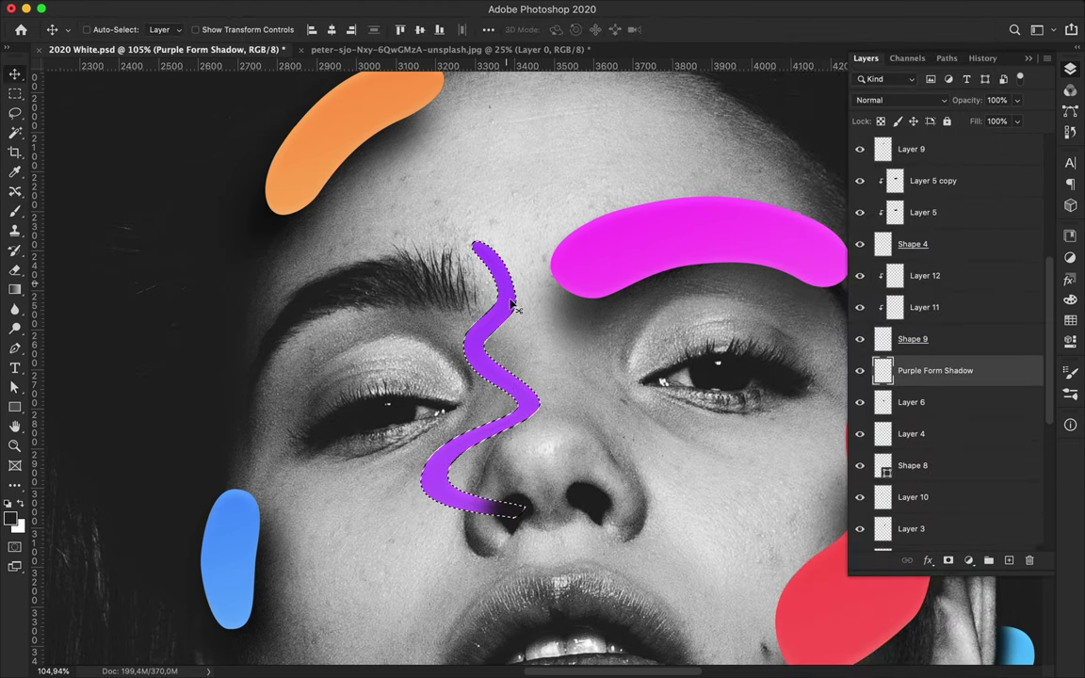
left_click(352, 7)
left_click(560, 304)
- Warp the purple shadow to fit the new squiggle and set its blend mode to Multiply
key("ctrl+t")
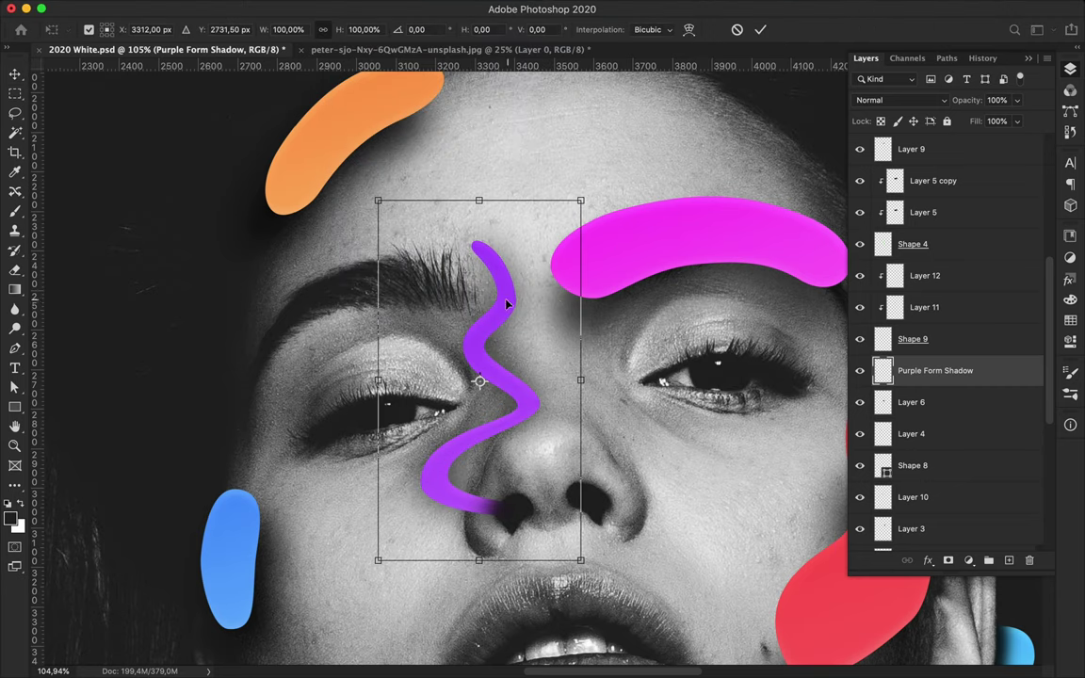
right_click(439, 270)
left_click(471, 360)
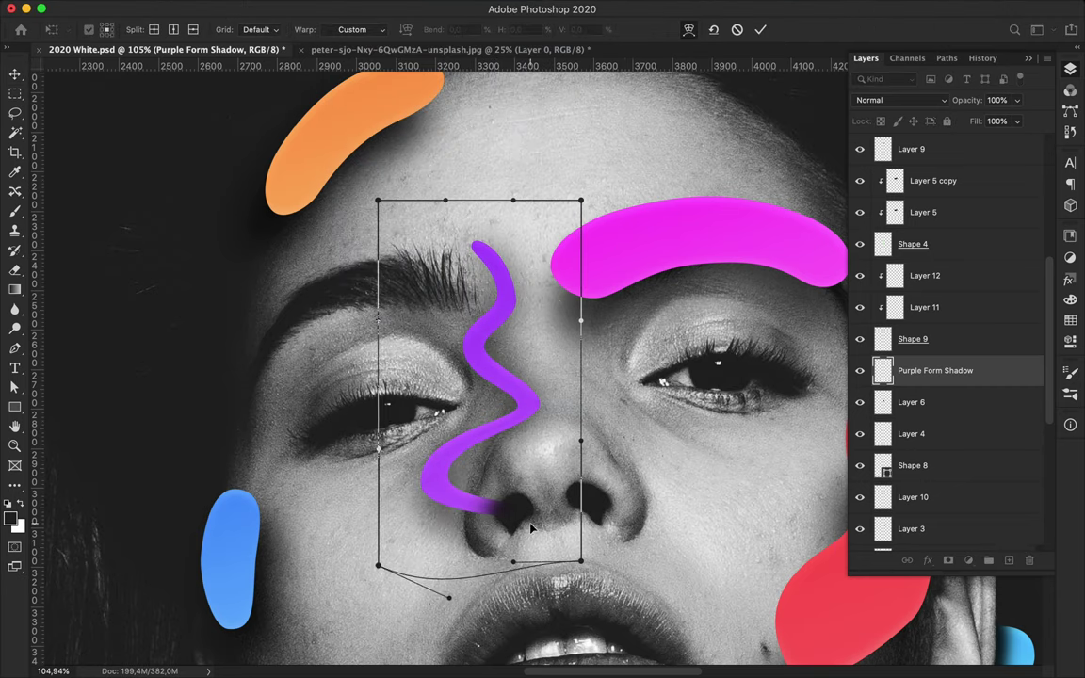
key("Return")
left_click(900, 100)
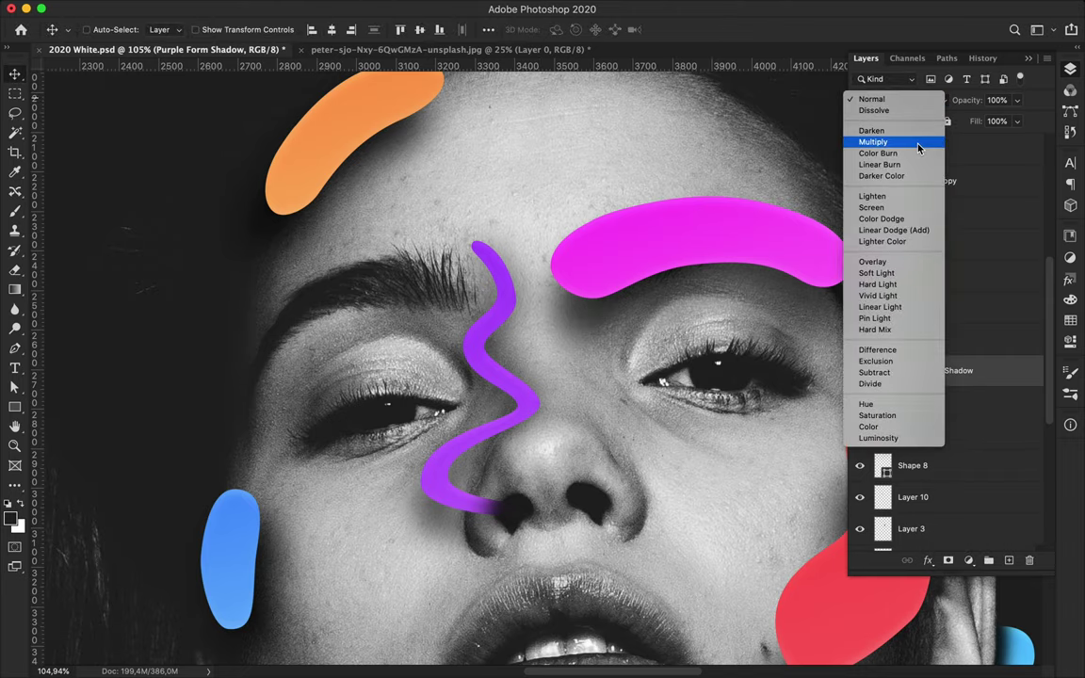
left_click(876, 140)
scroll(704, 297, "down", 6)
scroll(711, 299, "down", 3)
- Scale the portrait layers from Shape 2 down to about 112%, then duplicate Layer 1
scroll(712, 299, "down", 5)
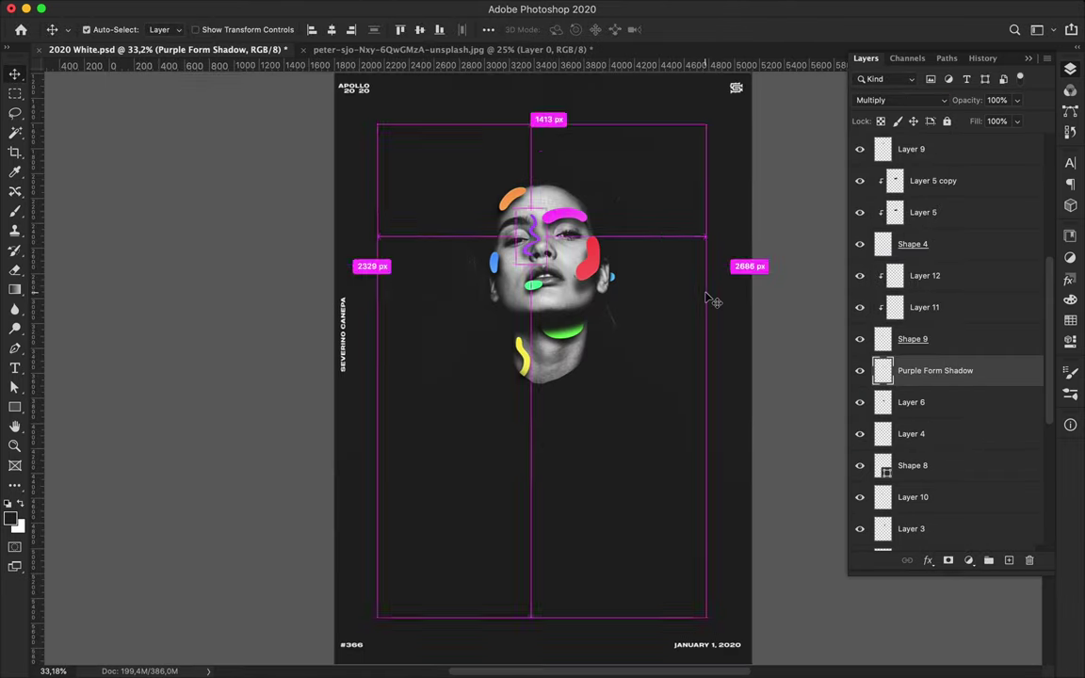
scroll(957, 335, "down", 5)
left_click(946, 476)
scroll(957, 483, "up", 10)
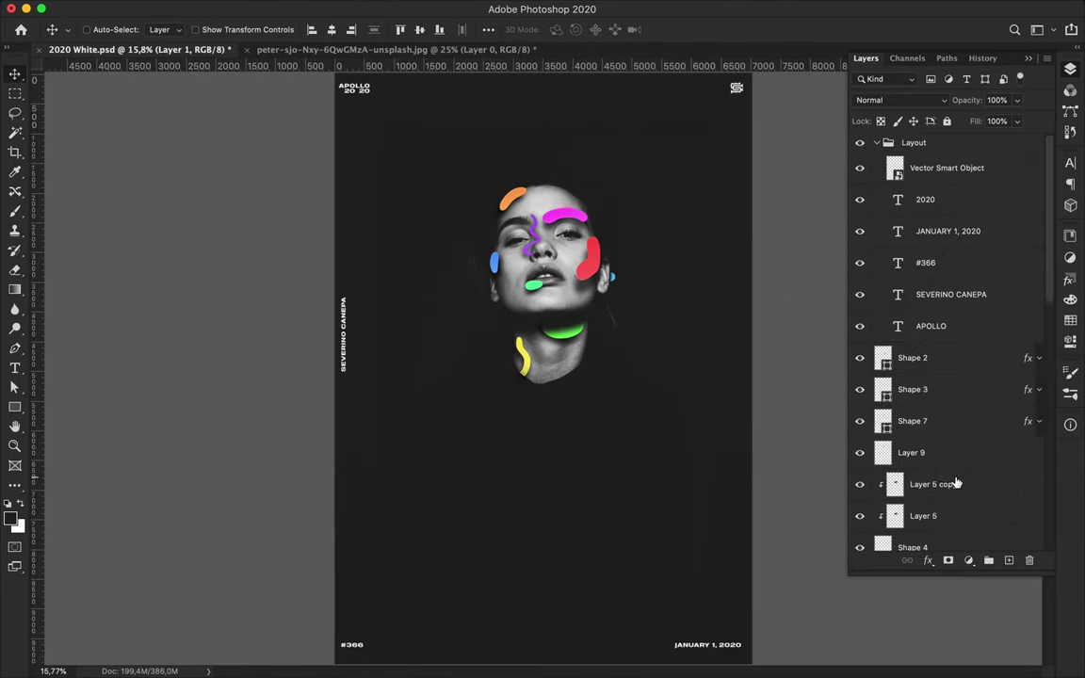
left_click(935, 367, "shift")
key("ctrl+t")
left_click_drag(542, 614, 542, 663)
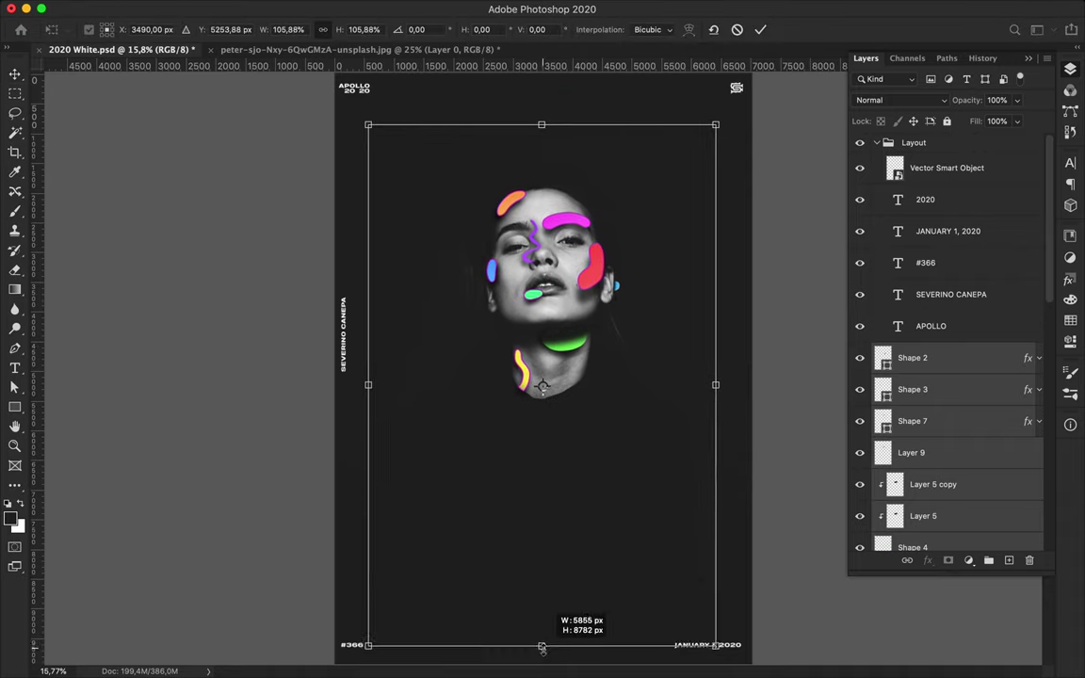
left_click_drag(542, 662, 542, 654)
key("Return")
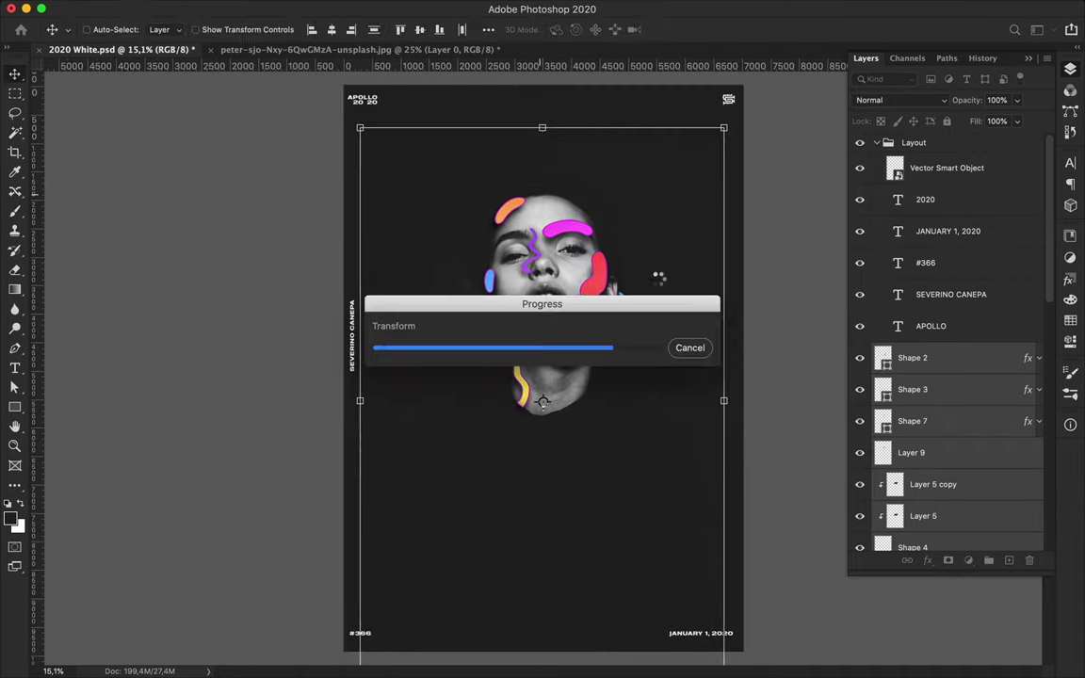
scroll(957, 423, "down", 10)
key("ctrl+j")
- Give Layer 1 copy a 2.4-pixel Gaussian Blur and set it to Lighten at 7% fill
left_click(377, 9)
left_click(617, 242)
left_click_drag(893, 396, 838, 399)
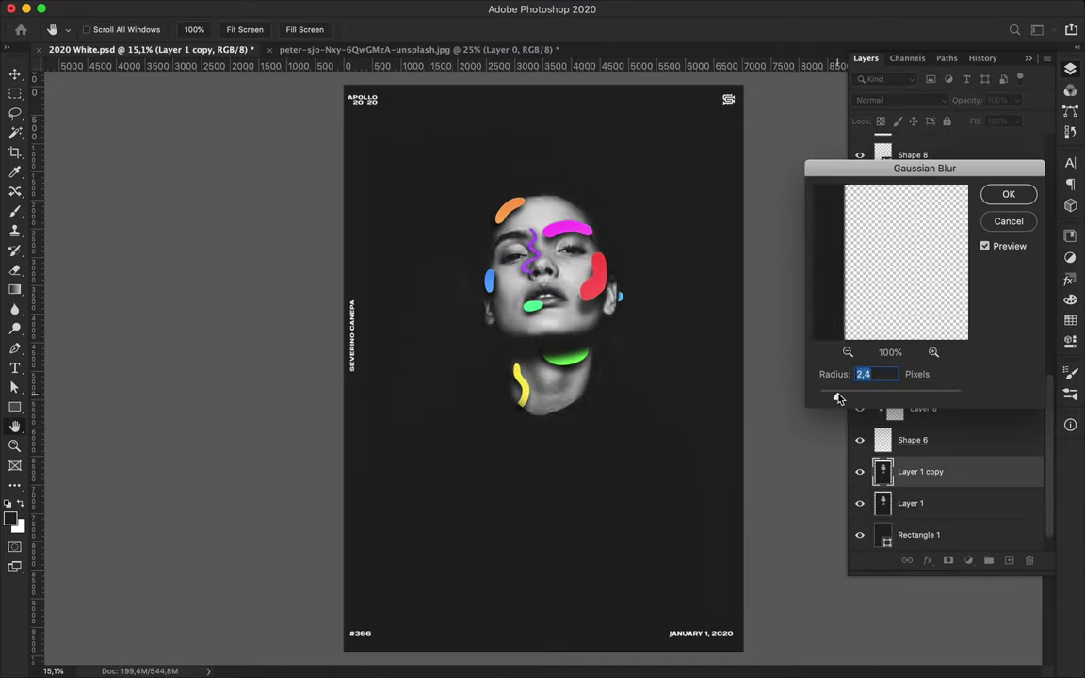
left_click(1025, 203)
scroll(558, 199, "up", 3)
left_click(899, 100)
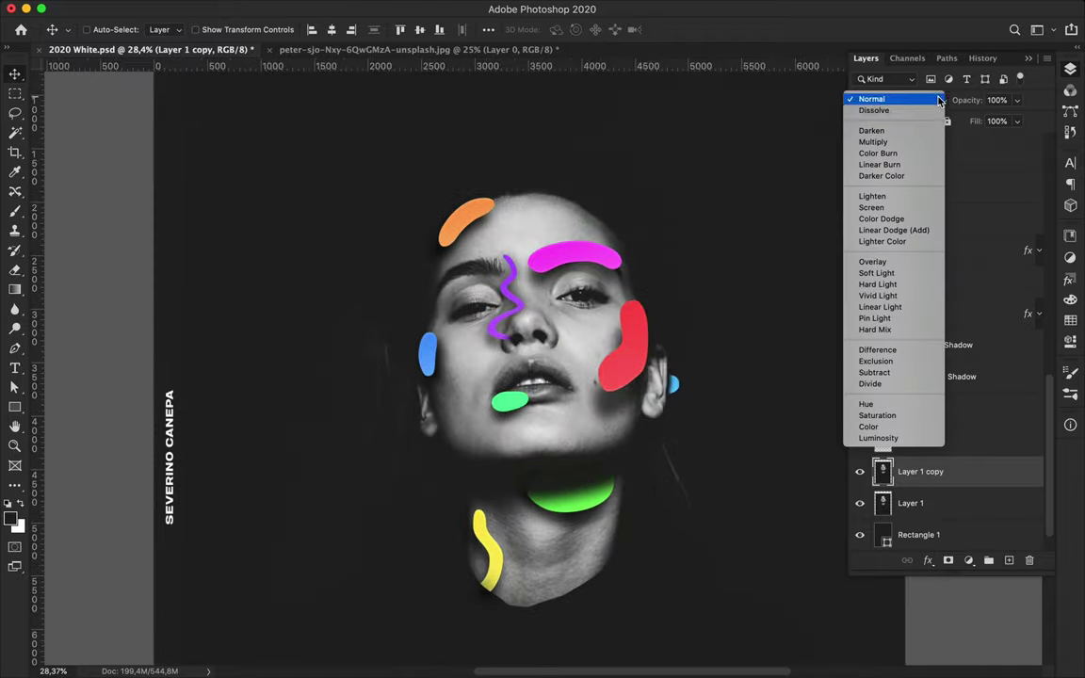
left_click(909, 196)
left_click(1017, 121)
left_click_drag(1021, 138, 953, 143)
- Duplicate it, apply a High Pass filter, and blend the copy with Multiply at faint fill
key("super+j")
left_click(358, 8)
left_click(565, 327)
left_click_drag(108, 237, 91, 236)
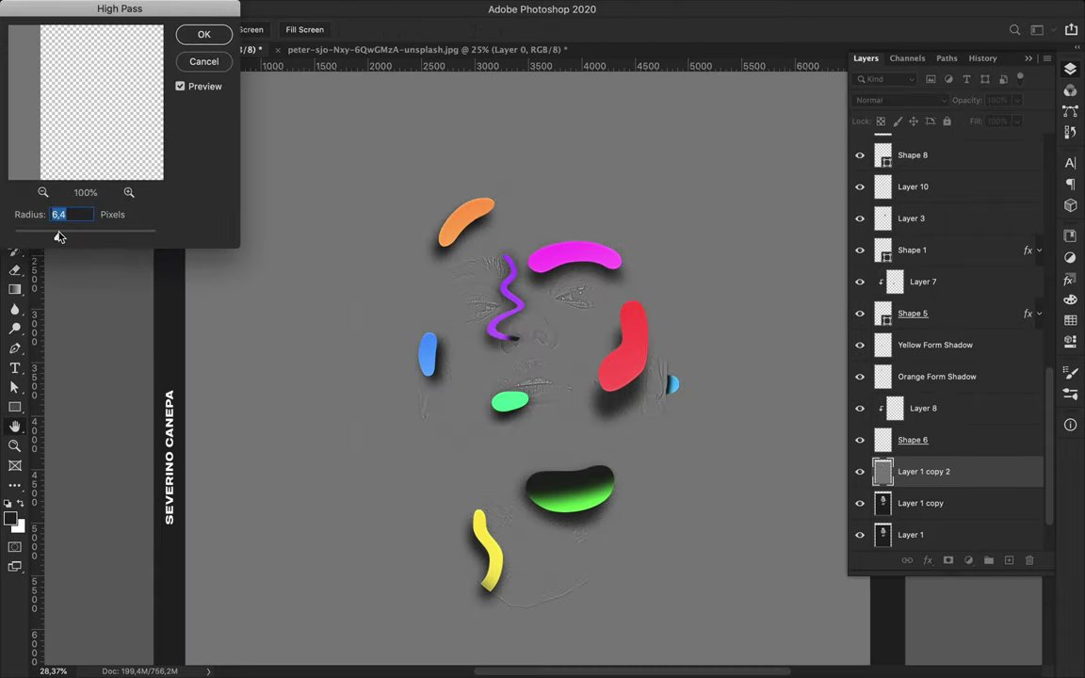
left_click(203, 33)
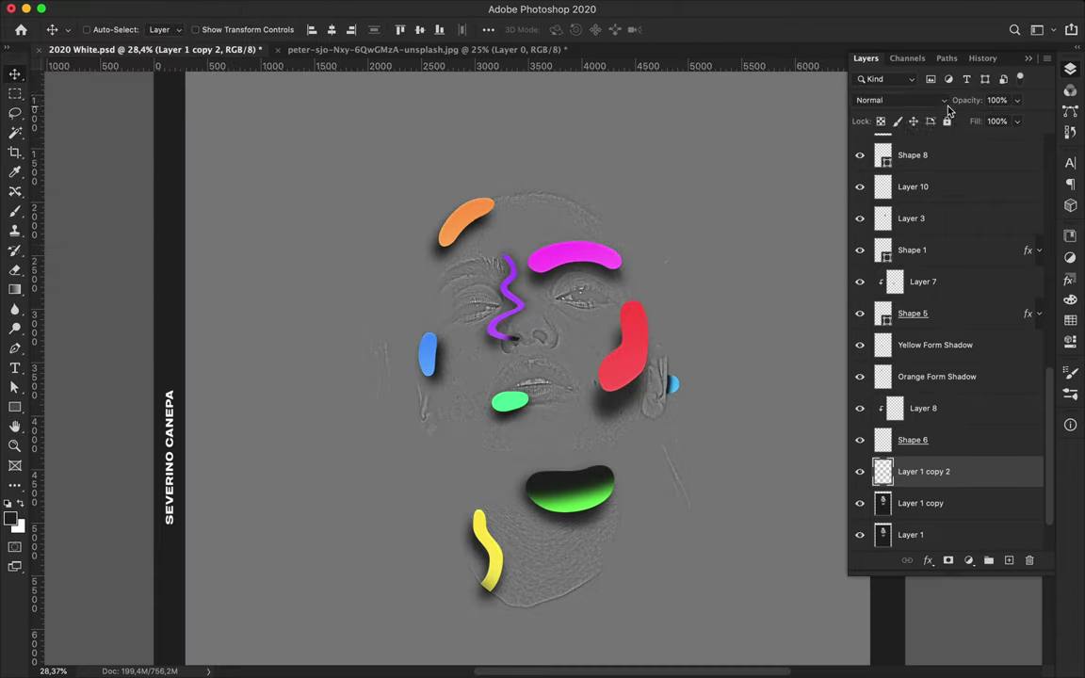
left_click(900, 100)
left_click(826, 132)
left_click_drag(1017, 122, 956, 140)
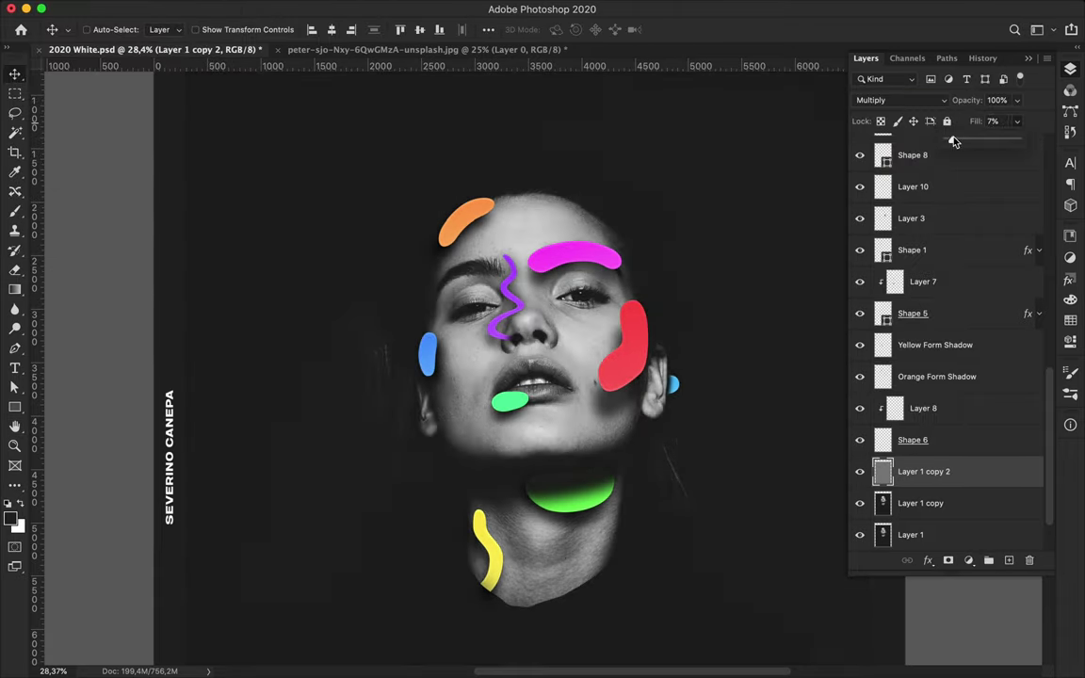
scroll(957, 508, "down", 2)
- Rename the blurred copy 'Blur' and the high-pass copy 'High Pass'
double_click(918, 440)
type("Blur")
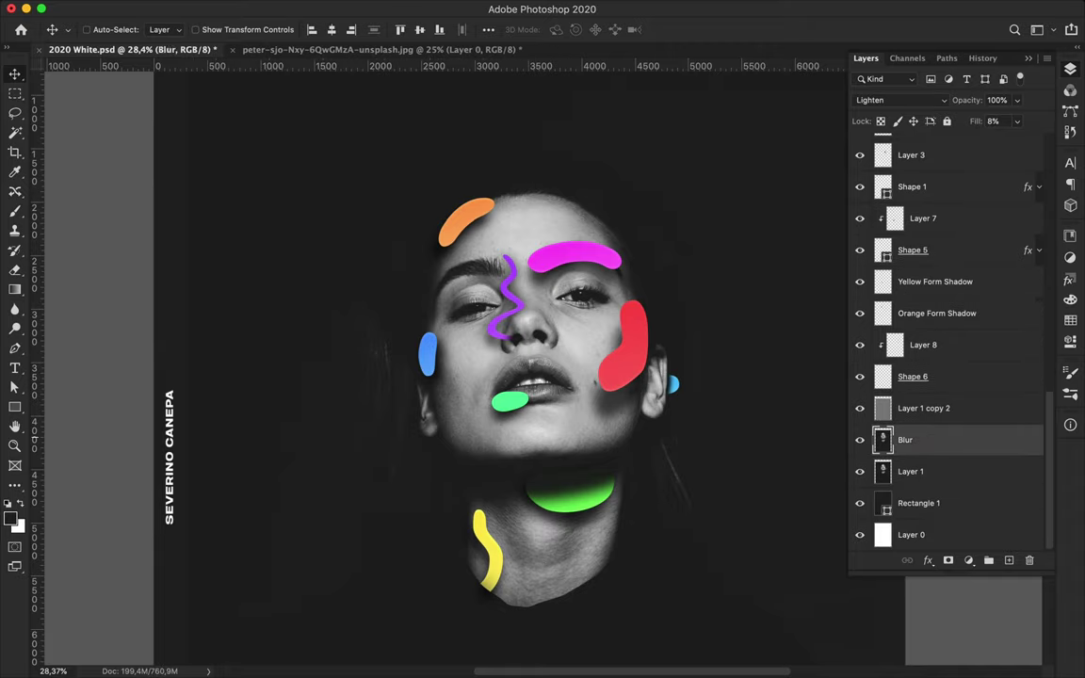
key("shift+Tab")
type("High Pass")
key("Return")
- Duplicate Layer 1 above Blur, add noise to it, and set it to Multiply at 5% fill
left_click_drag(909, 470, 911, 439)
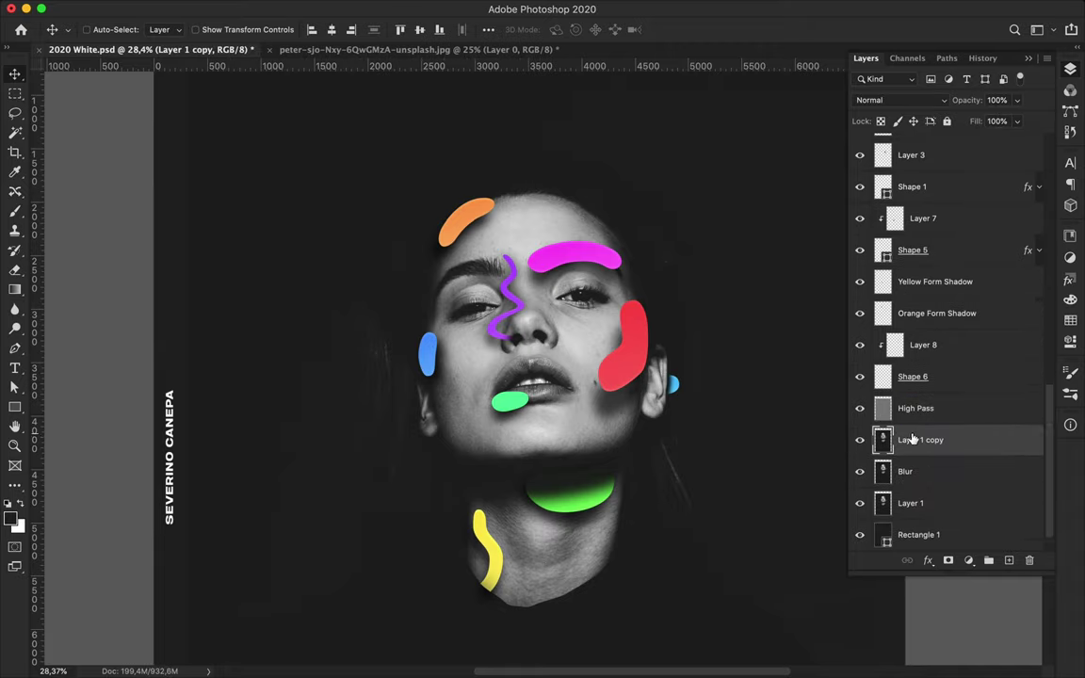
left_click(341, 8)
mouse_move(363, 230)
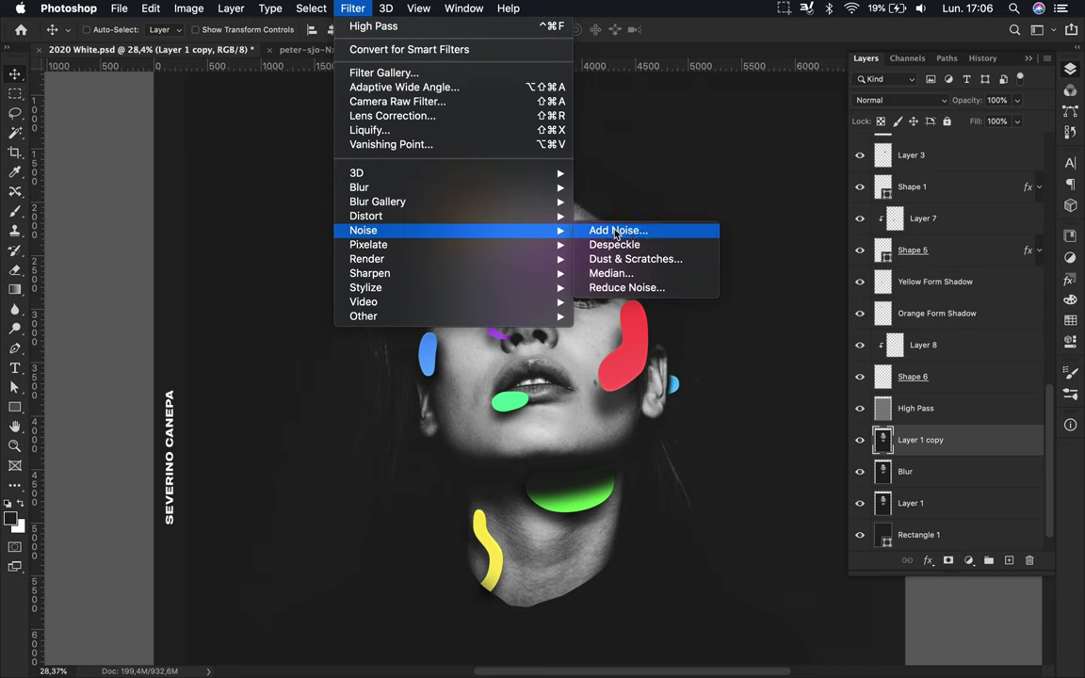
left_click(588, 231)
left_click_drag(121, 240, 65, 242)
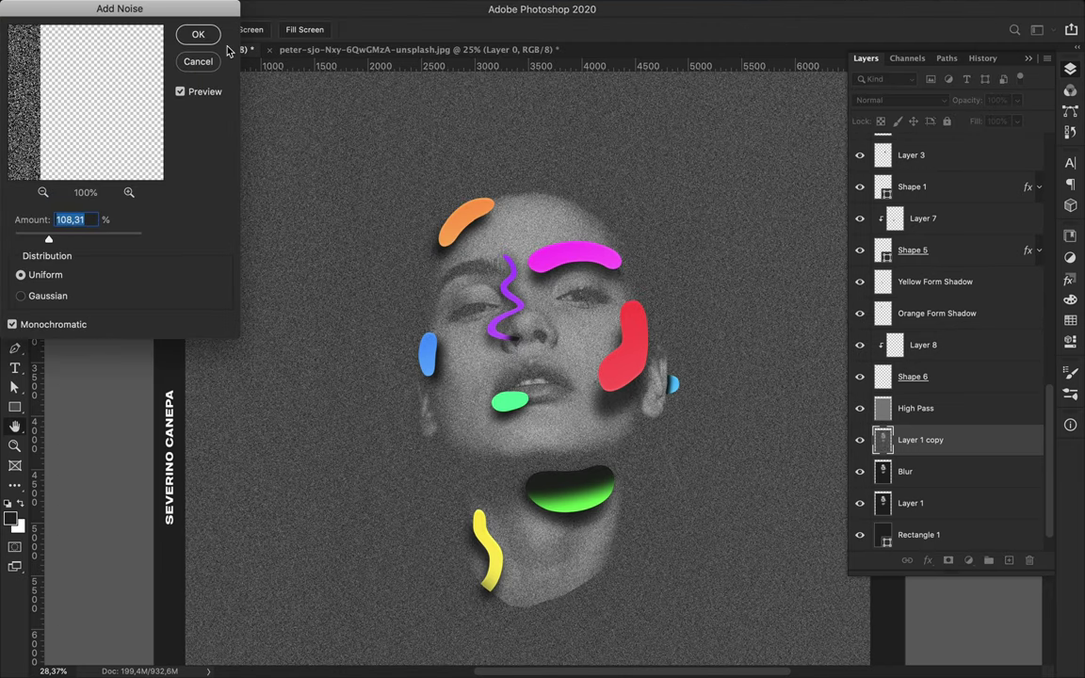
left_click(198, 34)
left_click(900, 100)
left_click(896, 145)
left_click(1017, 121)
left_click_drag(1017, 139, 952, 141)
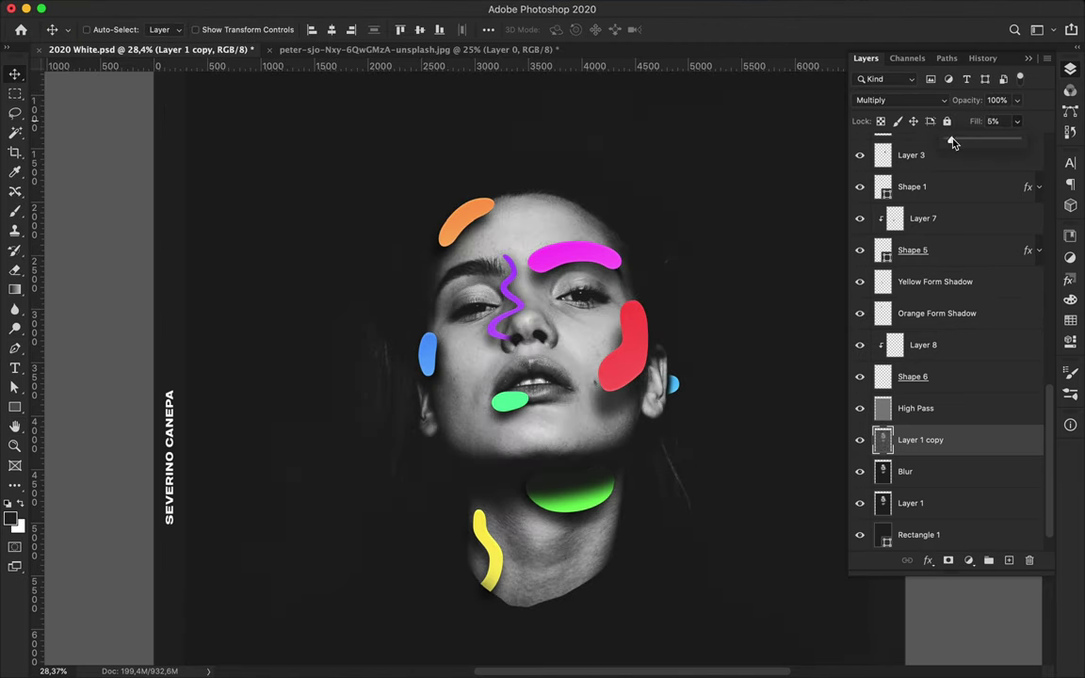
scroll(564, 237, "up", 5)
scroll(564, 237, "down", 5)
scroll(564, 237, "down", 5)
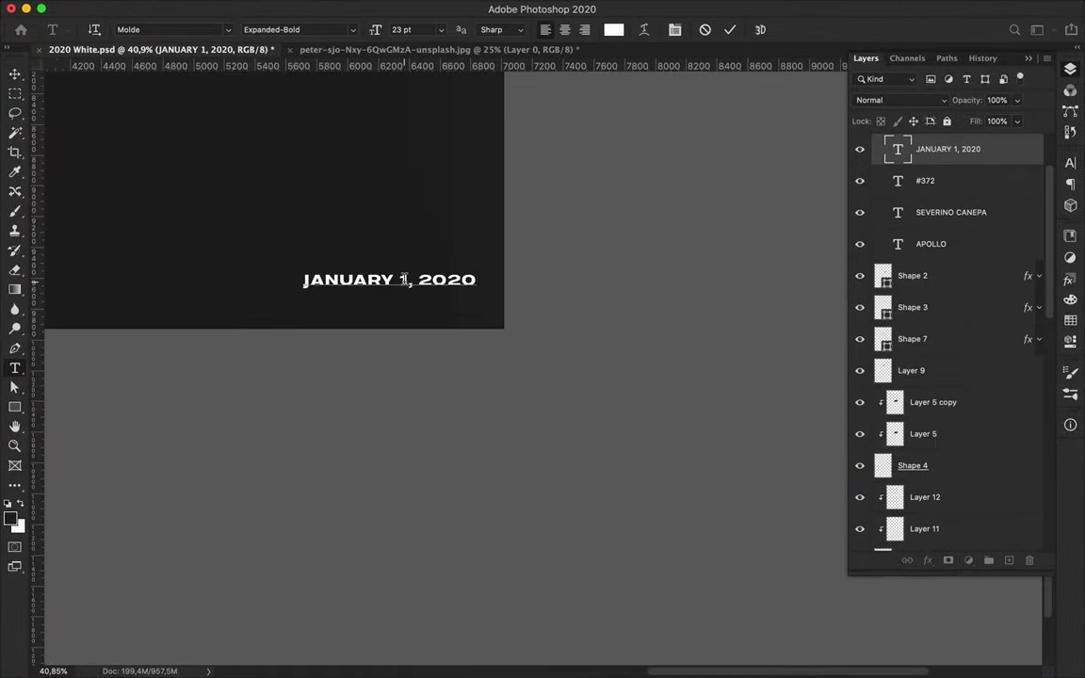
- Fit the whole poster in view with Cmd+0 and save the document
key("super+0")
key("super+s")
left_click(783, 8)
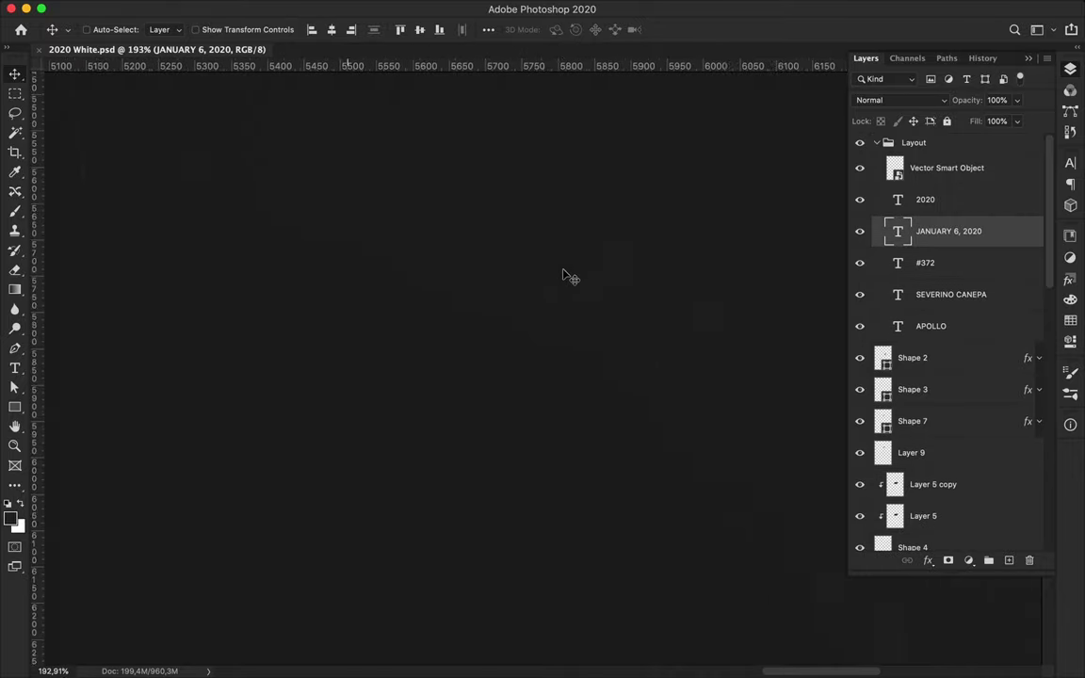
- Place Pen anchors from beside the neck down toward the lower right for the blob outline
left_click(457, 311)
left_click(484, 335)
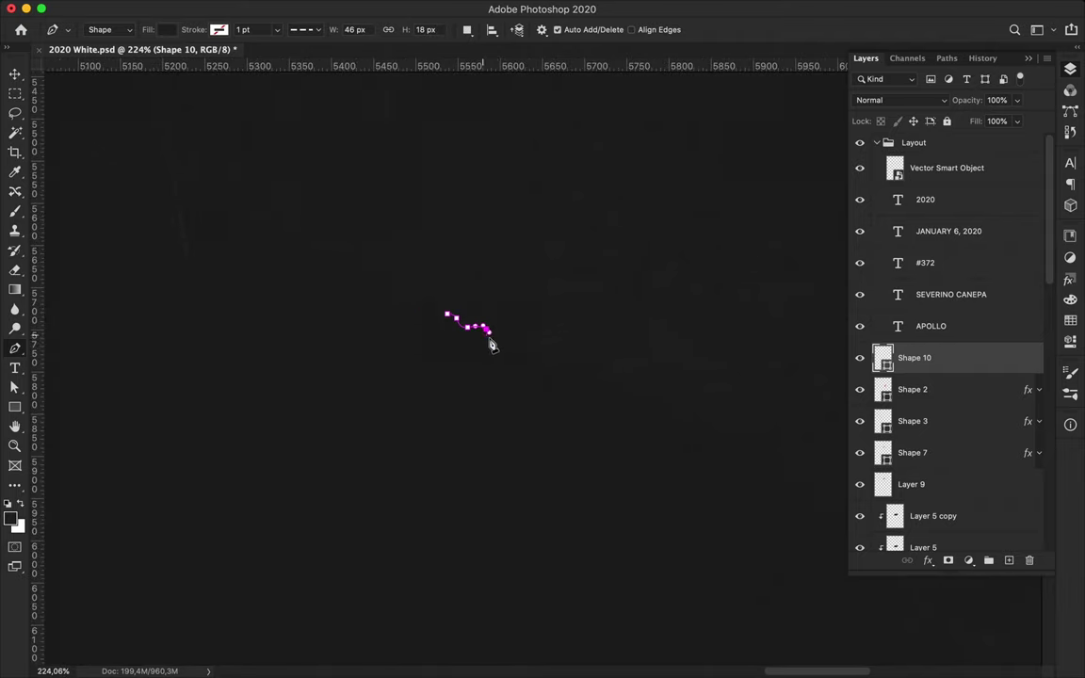
left_click(514, 337)
scroll(556, 369, "down", 3)
scroll(541, 439, "up", 2)
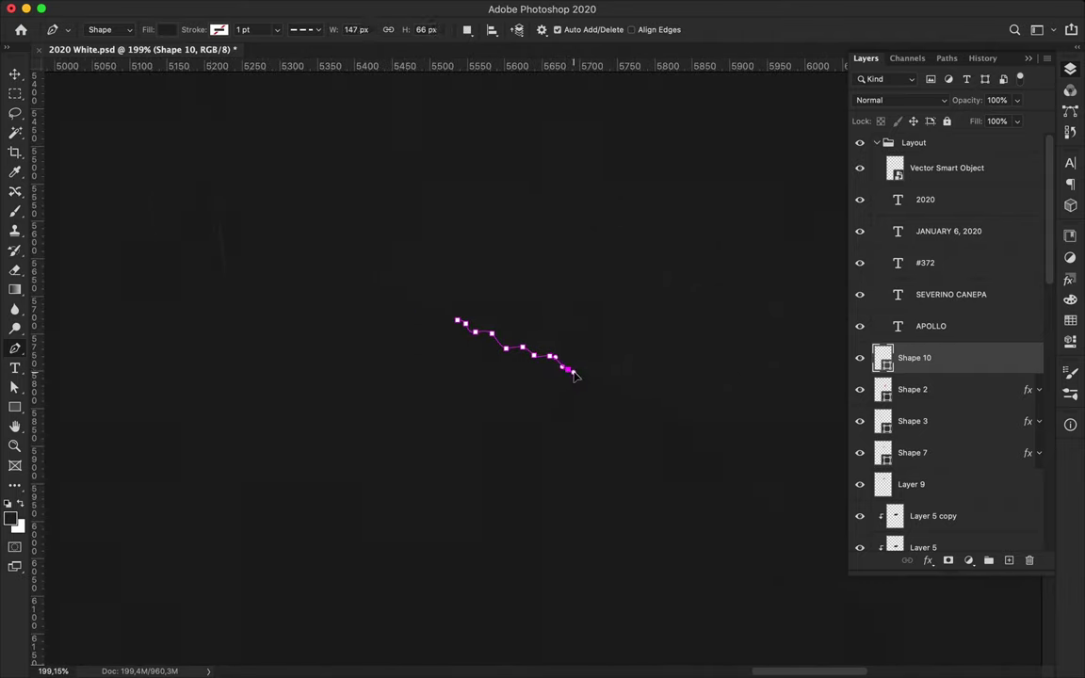
left_click(624, 385)
left_click(644, 406)
left_click(682, 416)
left_click(717, 450)
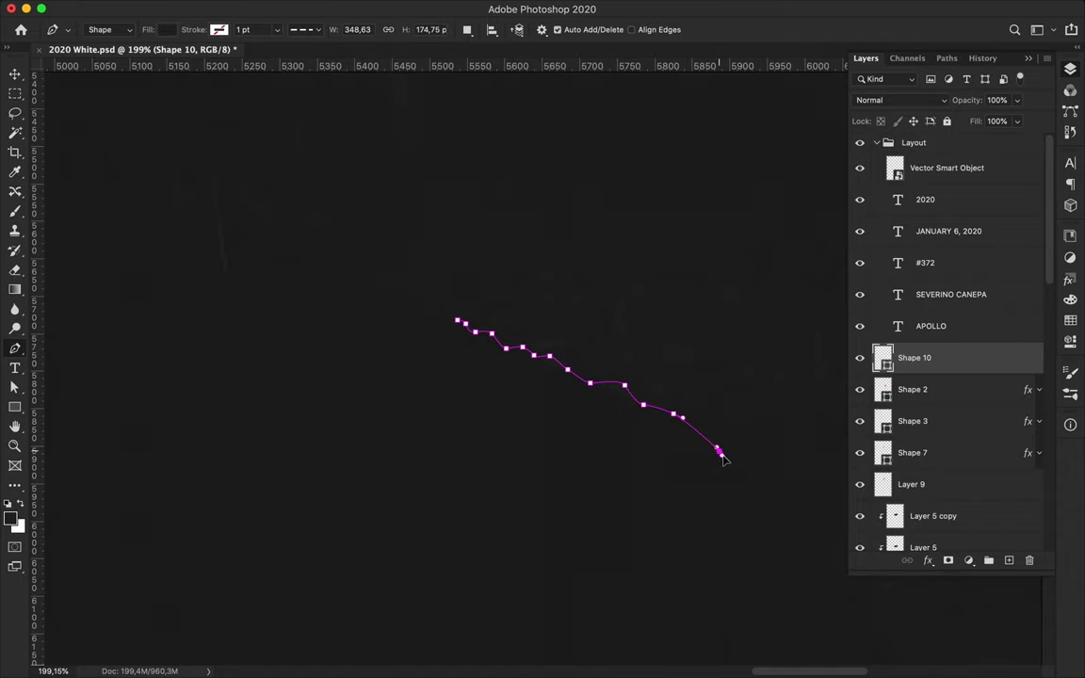
left_click(761, 504)
scroll(749, 500, "down", 3)
scroll(750, 500, "right", 2)
- Add the remaining curved anchors and close the wavy outline at its starting point
left_click(685, 389)
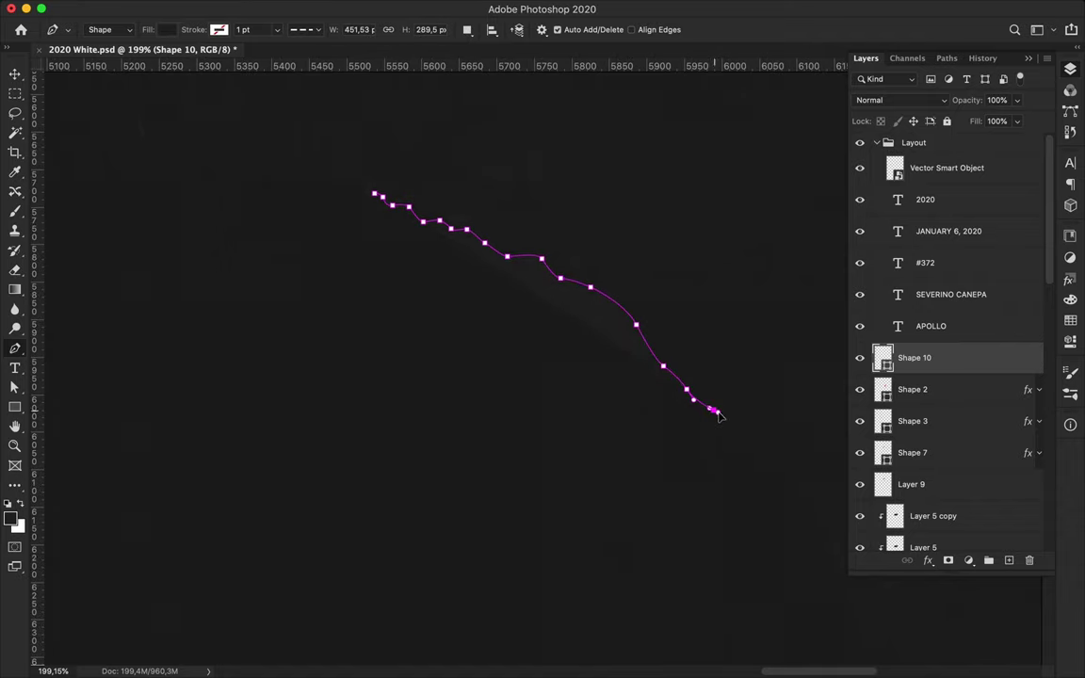
left_click(755, 449)
left_click(783, 478)
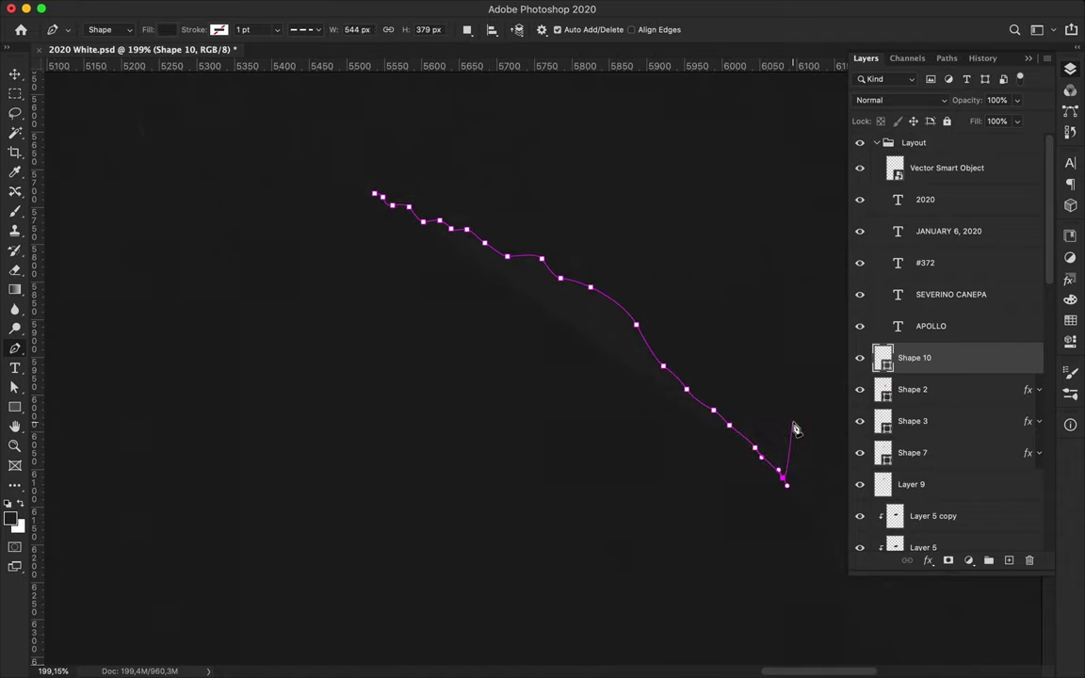
scroll(717, 571, "down", 5)
scroll(722, 375, "up", 3)
left_click(655, 371)
mouse_move(618, 299)
left_mouse_down()
mouse_move(620, 278)
mouse_move(534, 295)
left_mouse_up()
left_click_drag(584, 357, 597, 371)
left_click(548, 459)
- Set the new shape's fill to cyan, after trying red and purple
key("a")
left_click(226, 29)
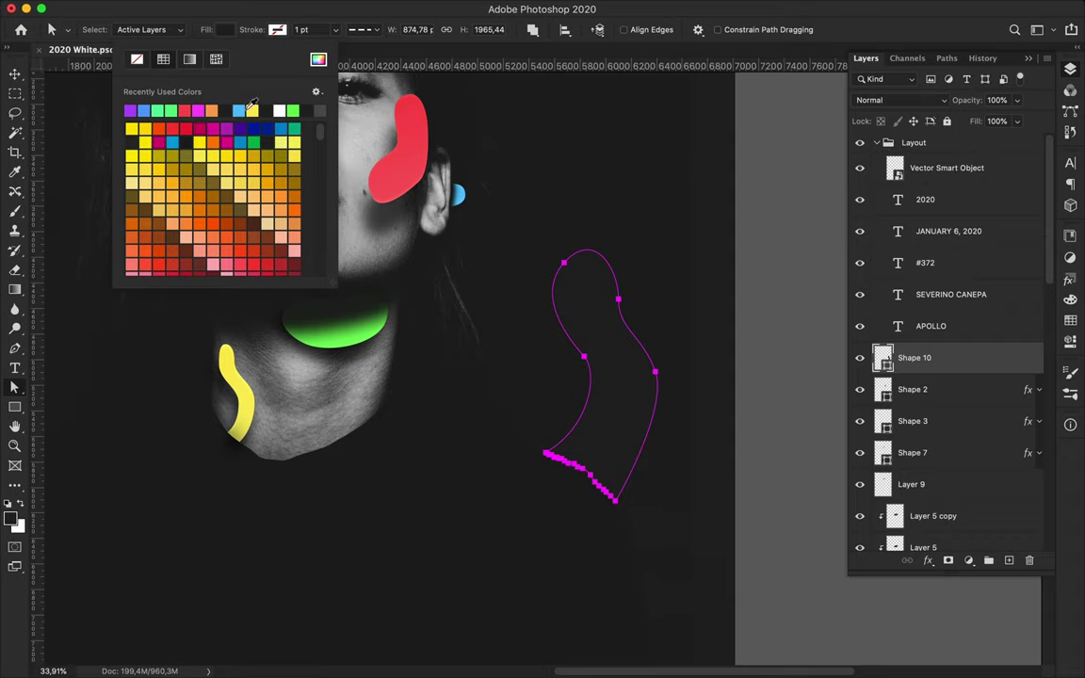
left_click(319, 61)
key("Return")
left_click(318, 60)
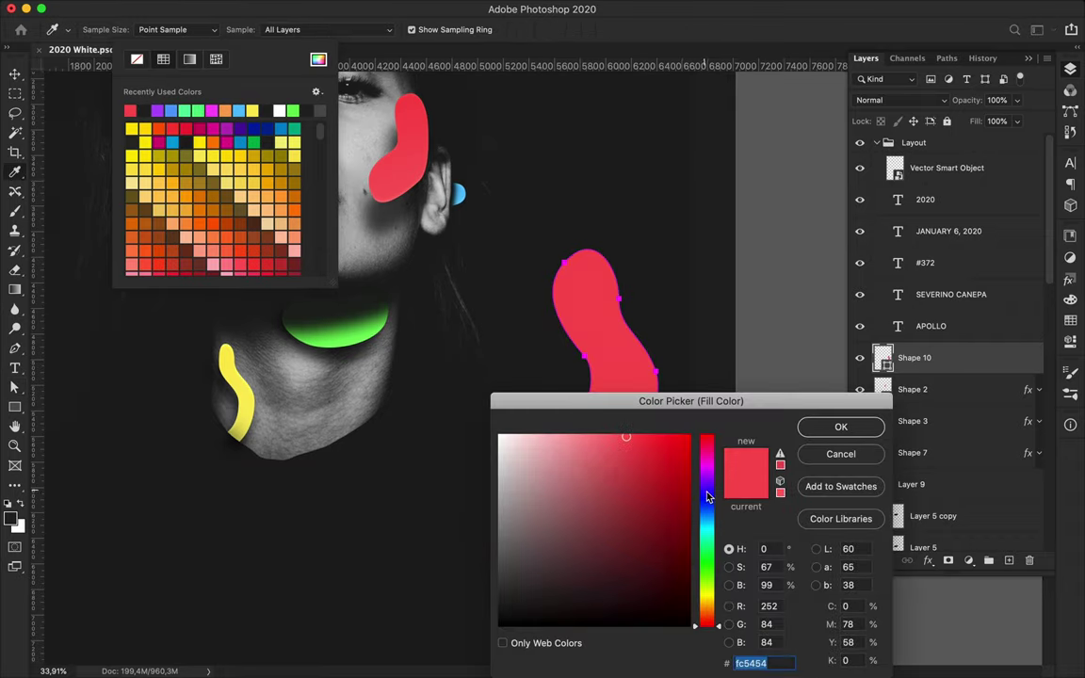
left_click(709, 508)
left_click_drag(708, 508, 708, 485)
key("Return")
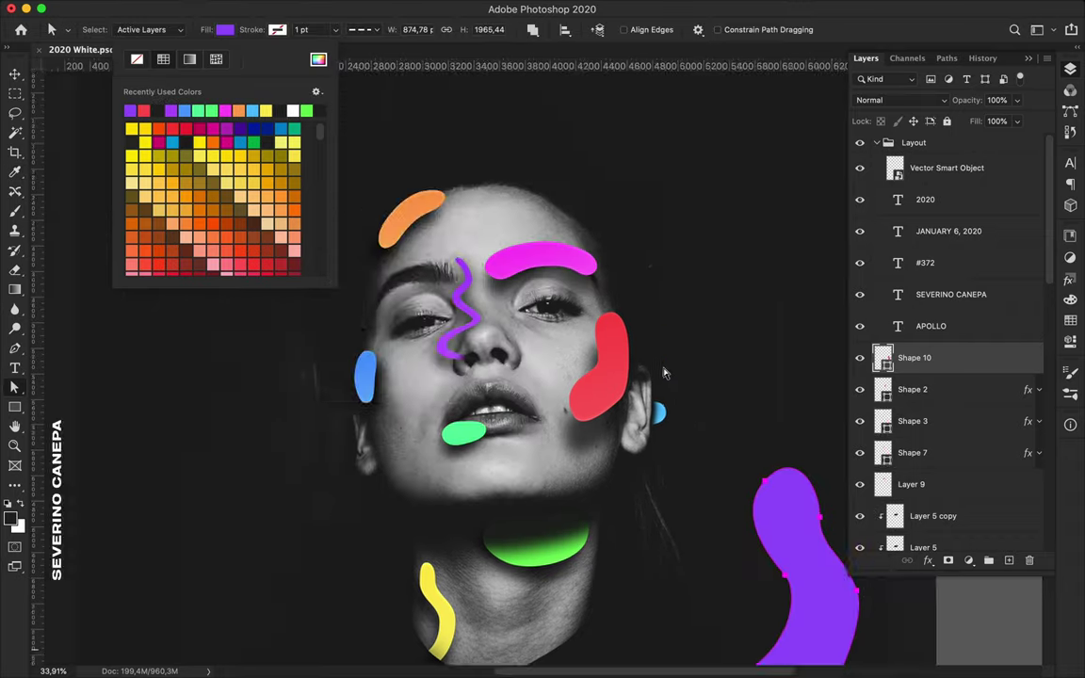
left_click(319, 58)
left_click(633, 483)
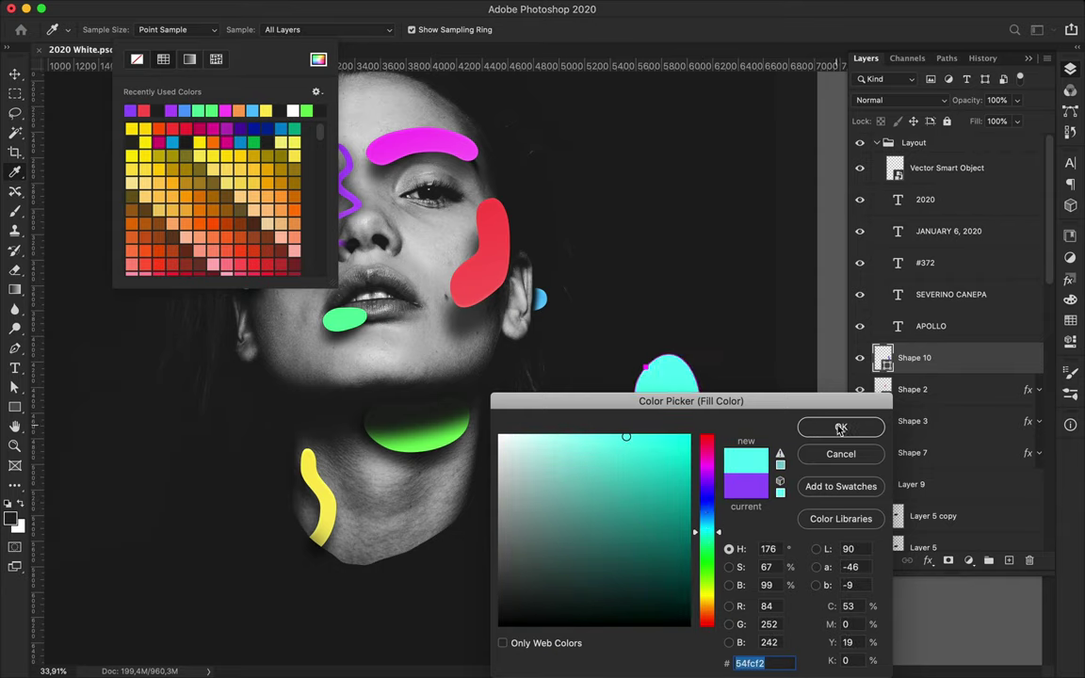
left_click(835, 426)
- On a new layer, paint black with a large soft round brush over the blob's bottom
key("ctrl+shift+alt+n")
key("b")
left_click(98, 29)
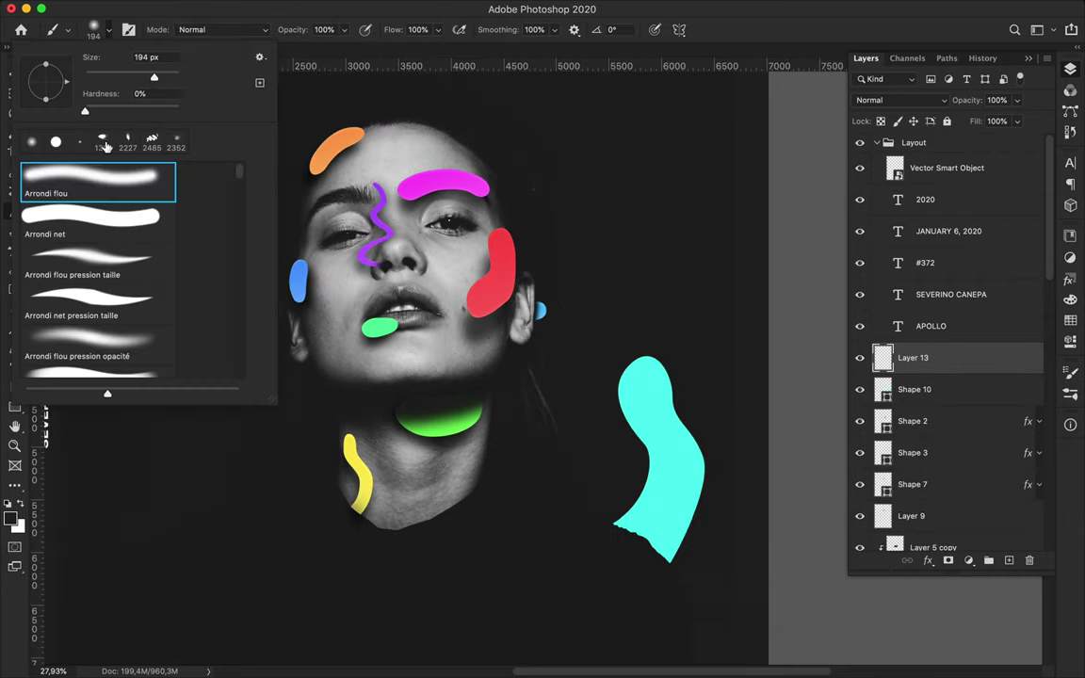
left_click_drag(171, 81, 181, 81)
left_click(522, 529)
mouse_move(527, 526)
left_mouse_down()
mouse_move(644, 547)
mouse_move(650, 528)
left_mouse_up()
- Inspect the cyan blob's path and its top anchor with the Direct Selection tool
key("v")
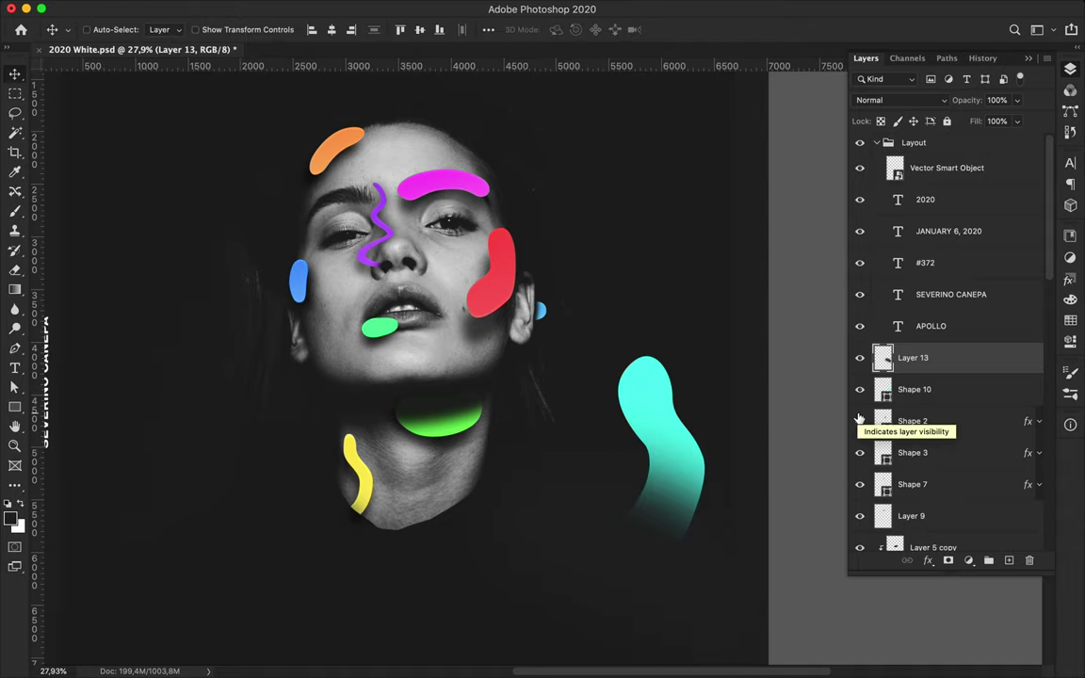
key("a")
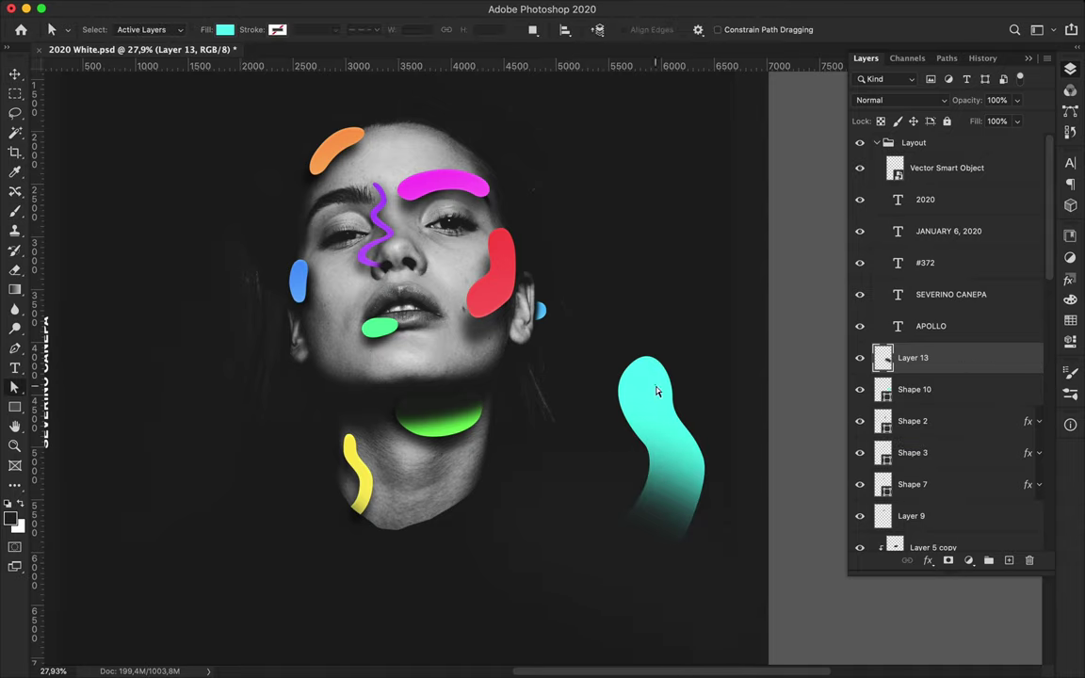
left_click(623, 364)
scroll(622, 363, "up", 5)
left_click(578, 254)
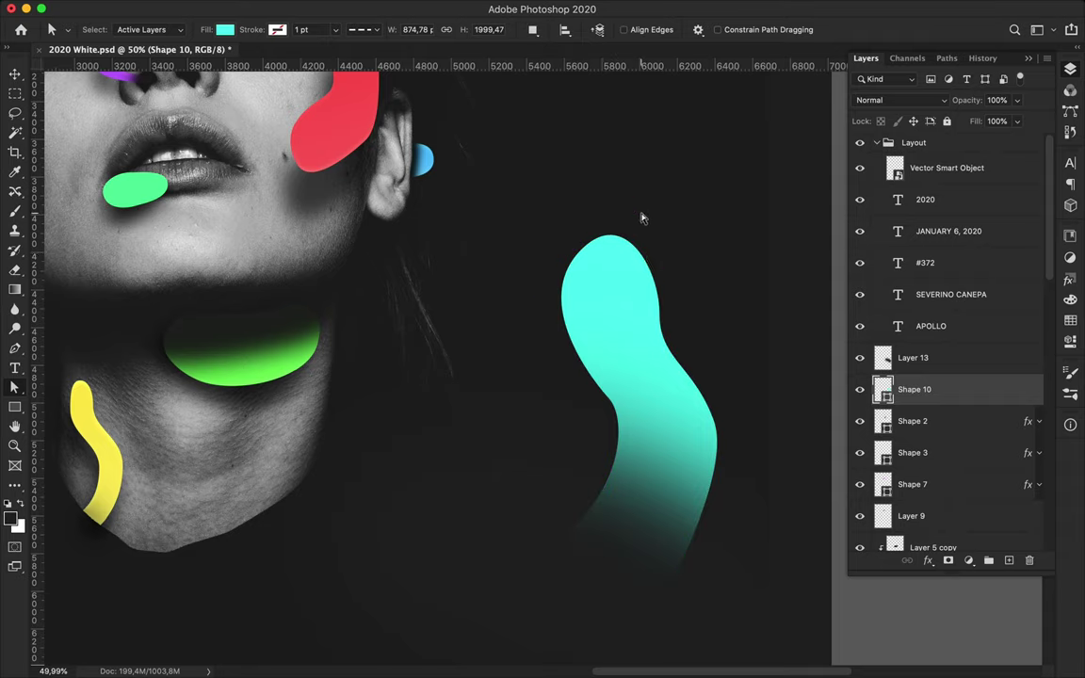
left_click(744, 294)
scroll(744, 293, "down", 1)
scroll(744, 294, "down", 5)
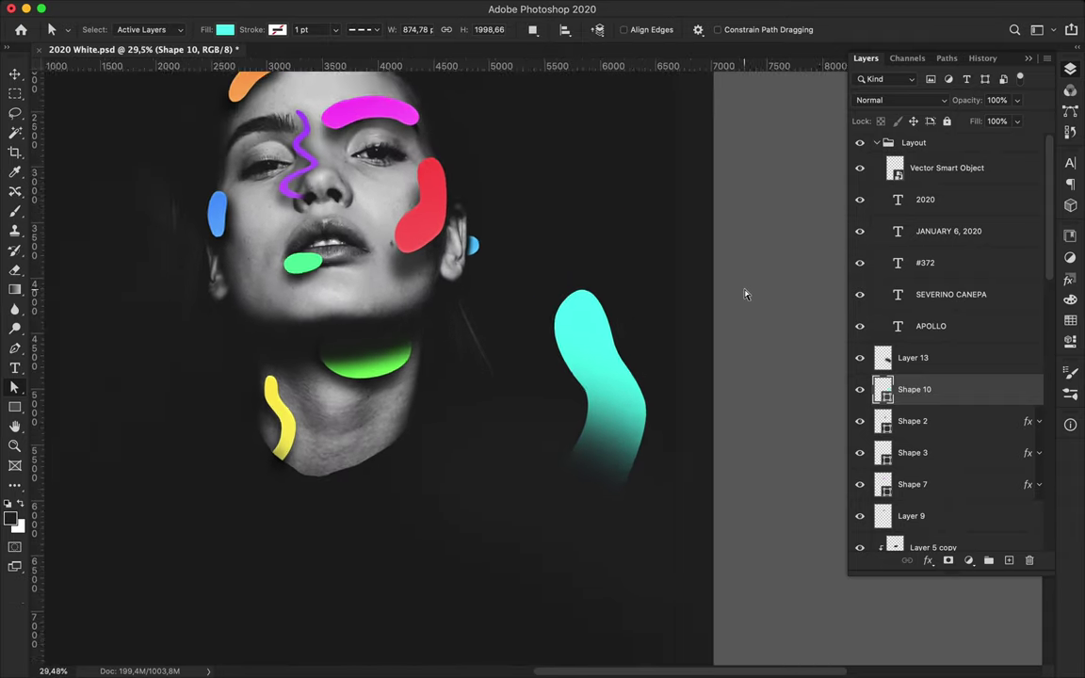
scroll(746, 295, "down", 2)
key("v")
right_click(913, 389)
- Paste the glossy layer style onto the cyan blob's Shape 10 layer
left_click(819, 378)
scroll(659, 361, "up", 1)
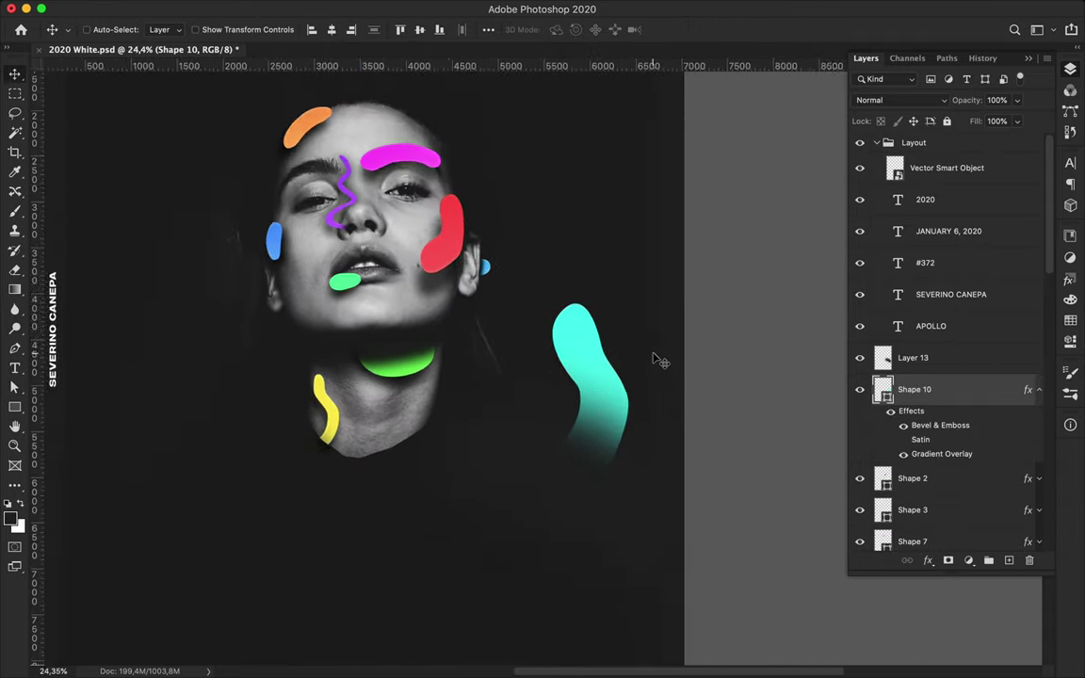
scroll(654, 361, "down", 3)
scroll(653, 361, "left", 1)
scroll(788, 329, "up", 3)
- Warp Layer 13's dark fade, pulling its top edge up to follow the blob
left_click(913, 358)
key("ctrl+t")
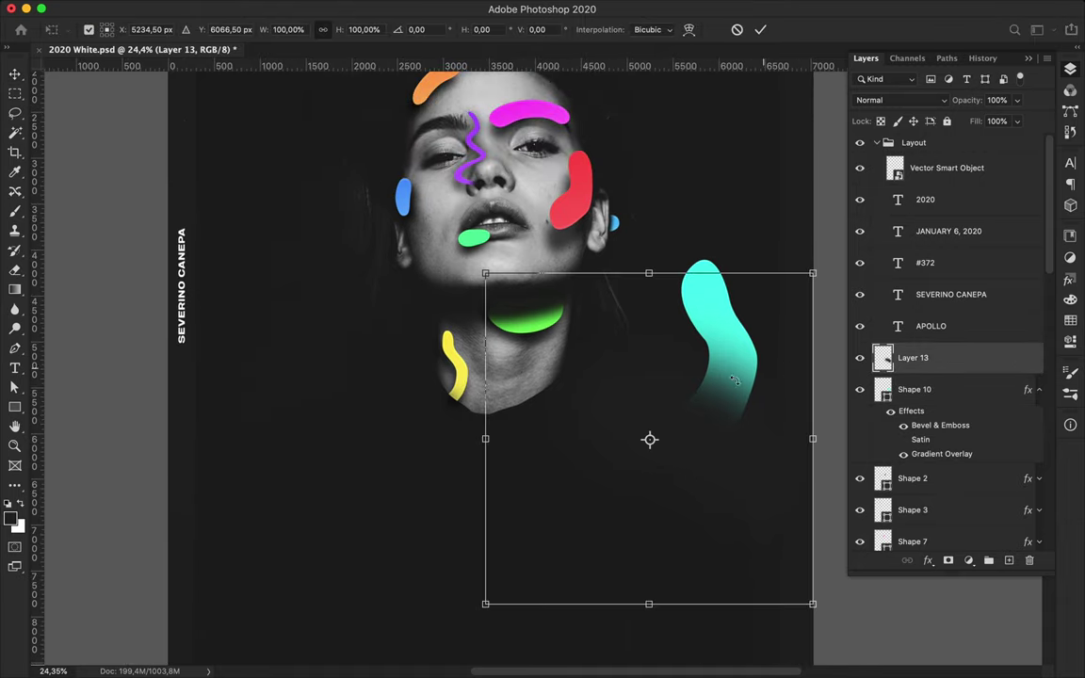
right_click(622, 353)
left_click(649, 494)
left_click_drag(705, 326, 690, 379)
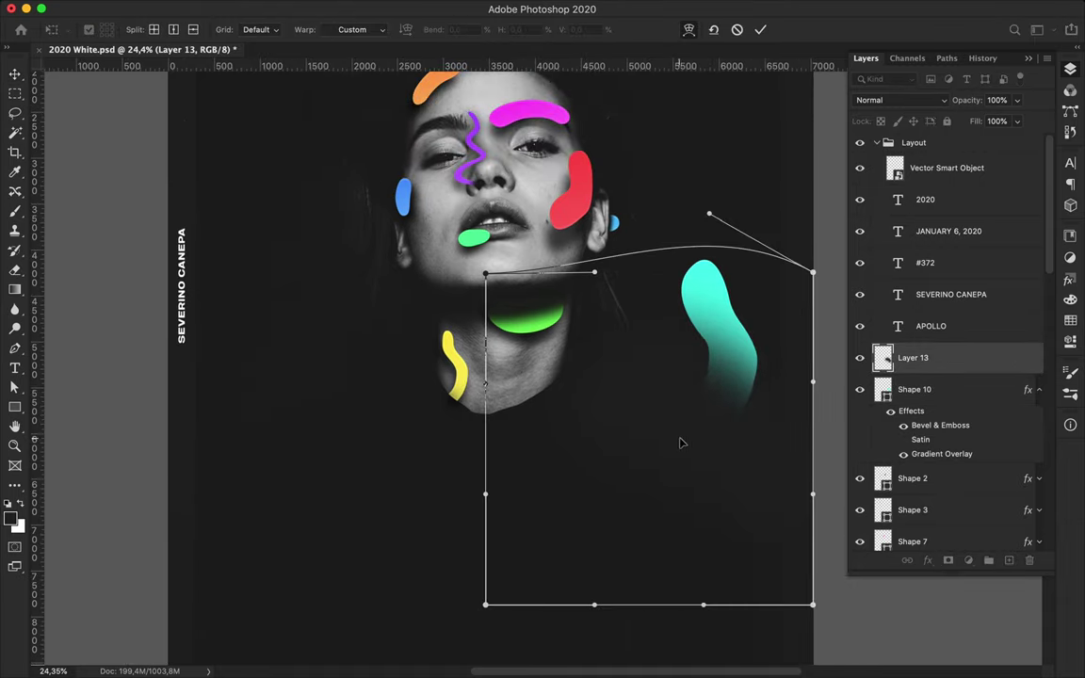
key("Return")
scroll(629, 368, "up", 1)
scroll(632, 373, "up", 3)
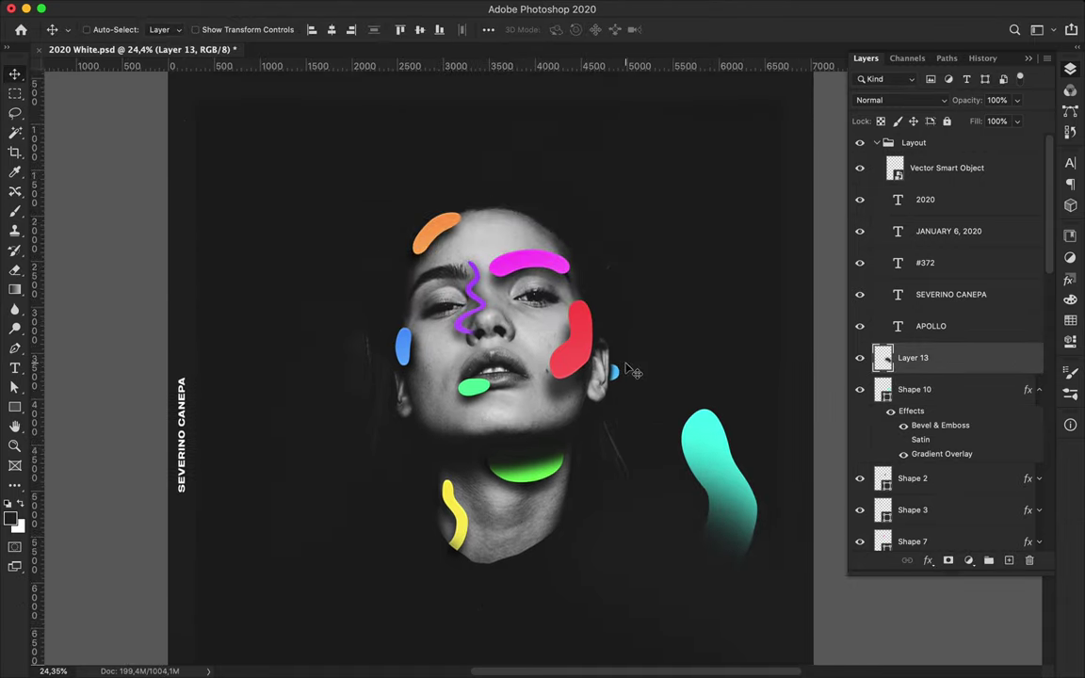
scroll(467, 371, "up", 3)
scroll(377, 367, "up", 3)
scroll(320, 370, "up", 1)
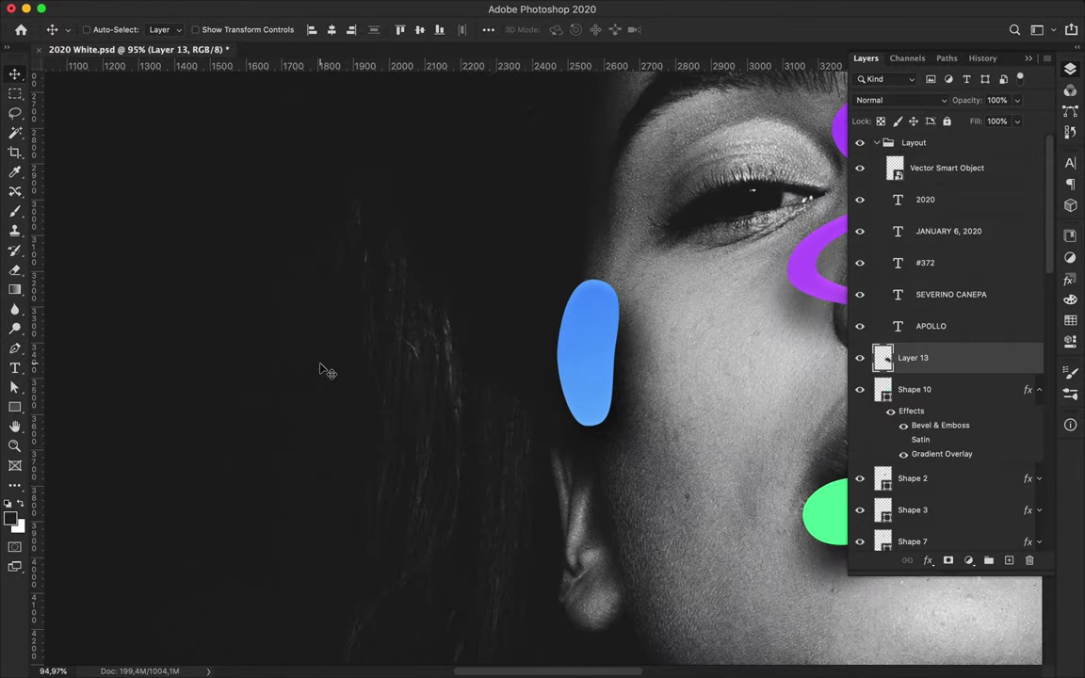
scroll(322, 370, "down", 2)
scroll(330, 363, "down", 2)
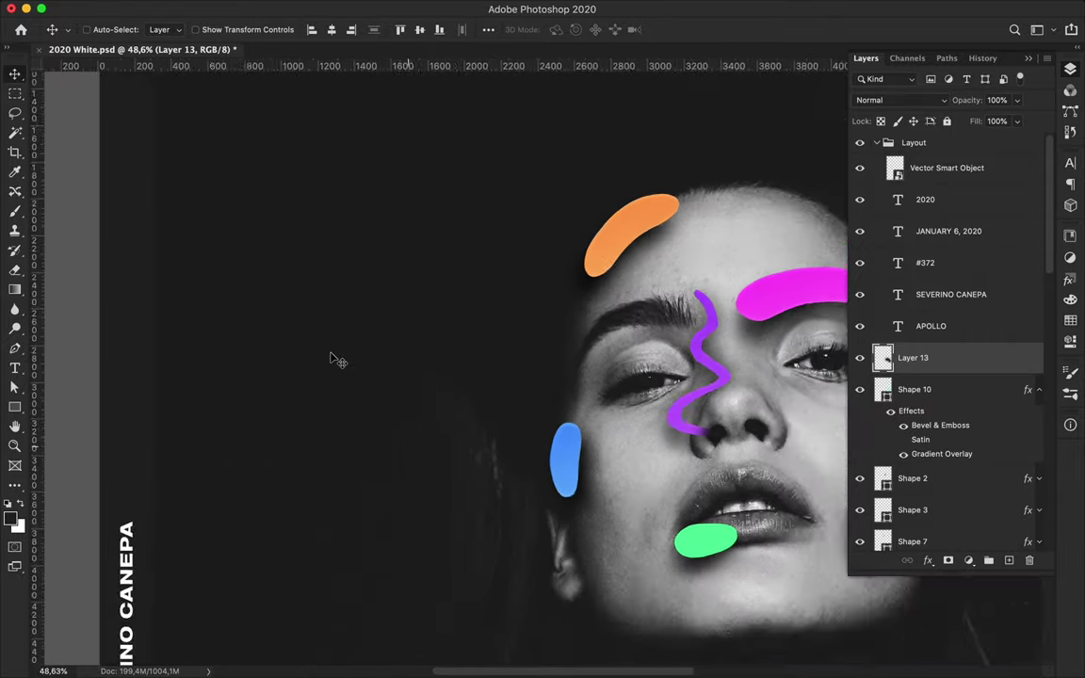
scroll(336, 359, "down", 2)
scroll(339, 358, "down", 1)
scroll(672, 254, "down", 3)
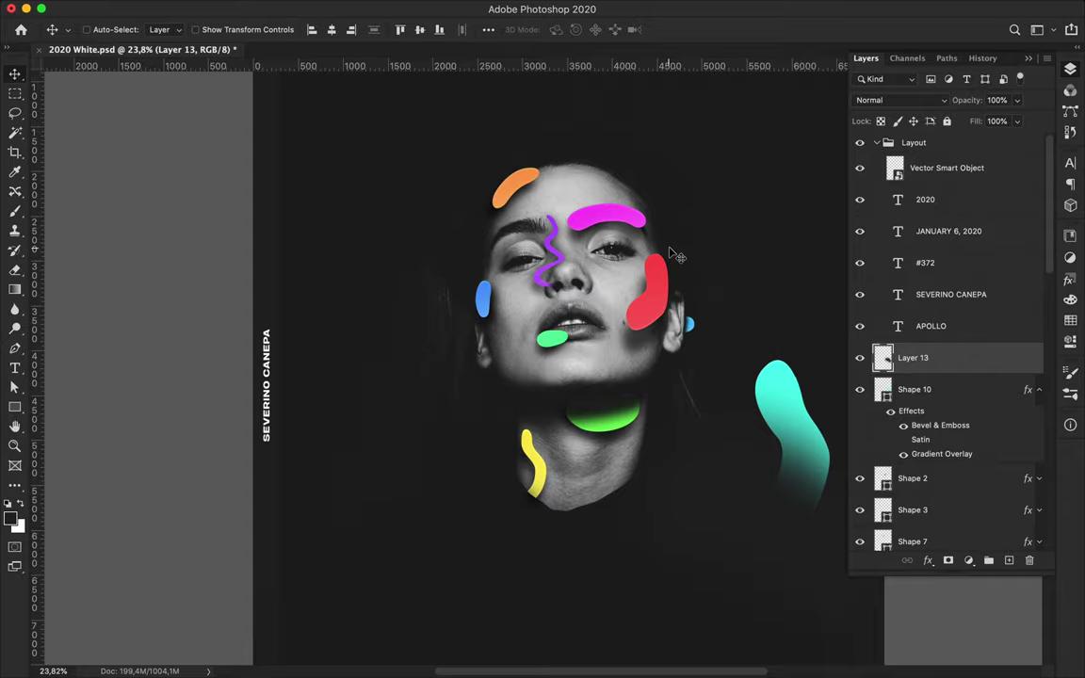